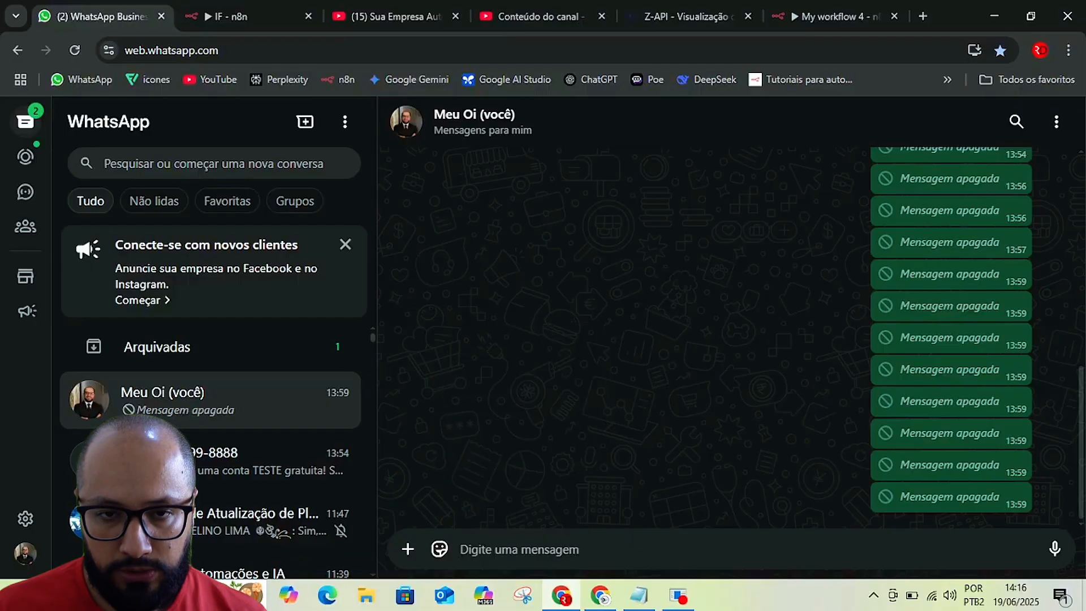
# Send "oi" in the own WhatsApp chat and deactivate My workflow 4 in n8n.
pyautogui.write('oi')
pyautogui.press('Return')
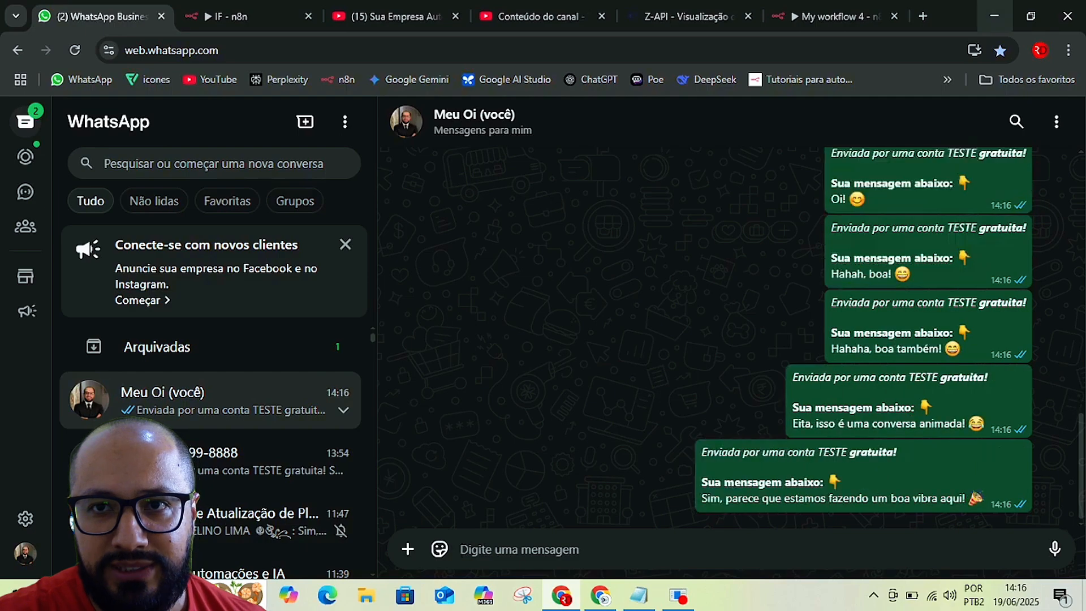
pyautogui.click(831, 17)
pyautogui.click(752, 119)
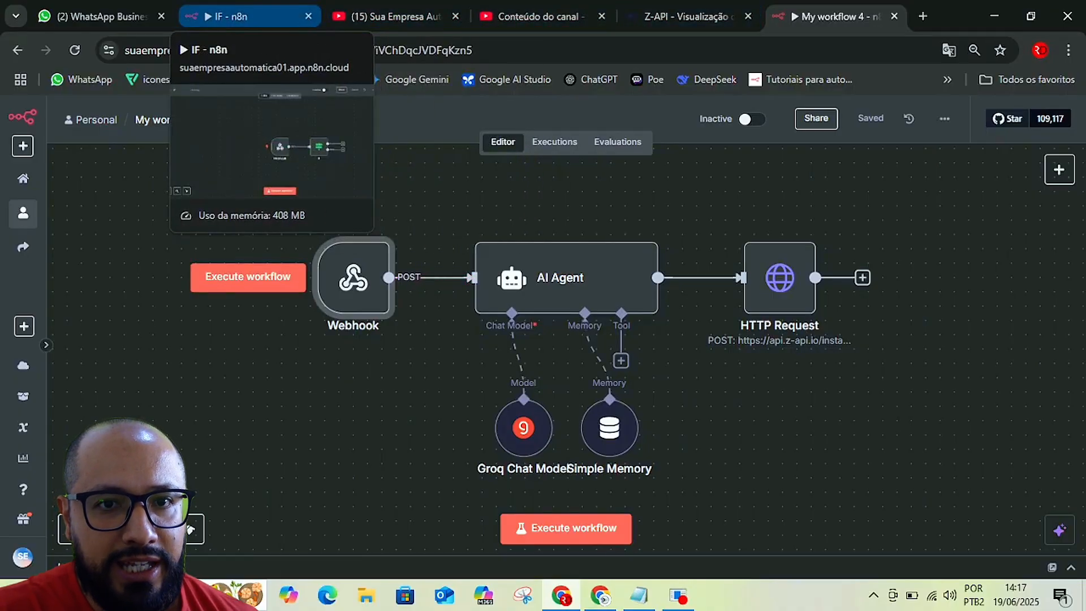
# Copy the test URL of the Webhook node in the IF workflow.
pyautogui.click(238, 16)
pyautogui.scroll(4, 921, 358)
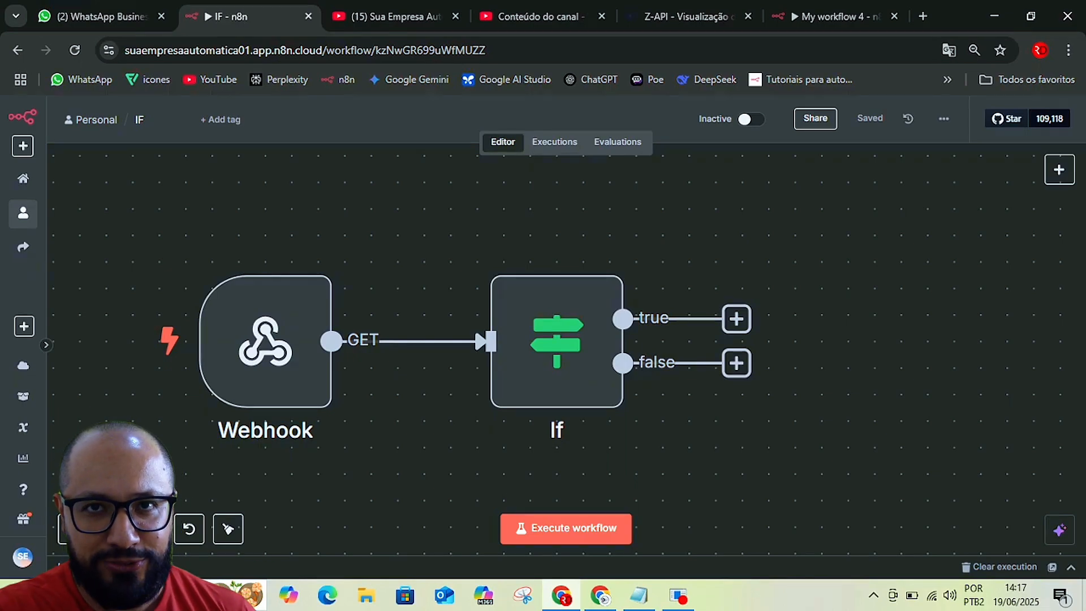
pyautogui.moveTo(557, 317)
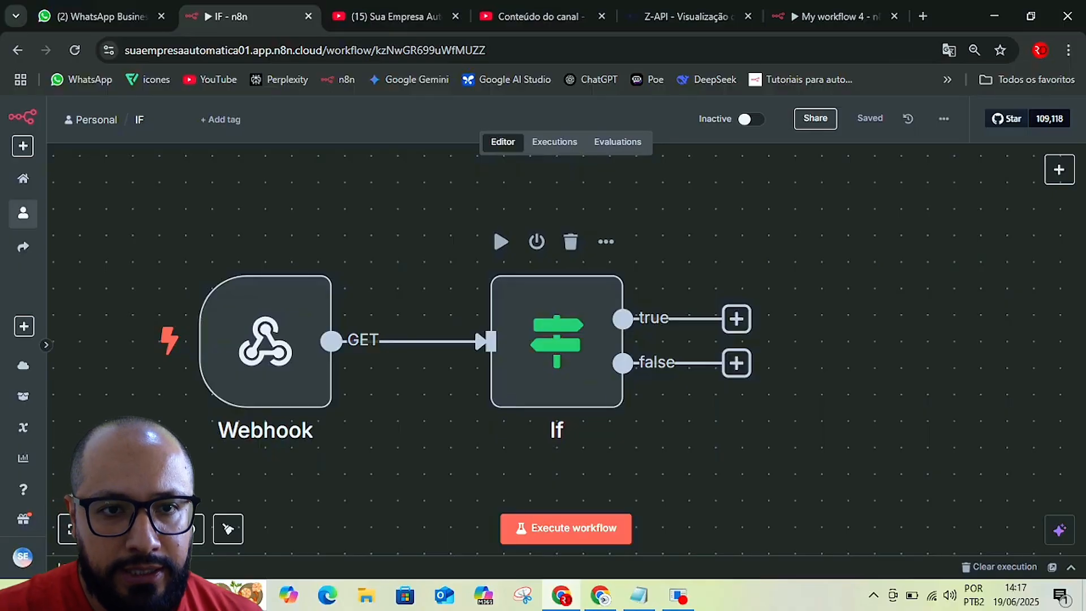
pyautogui.doubleClick(266, 341)
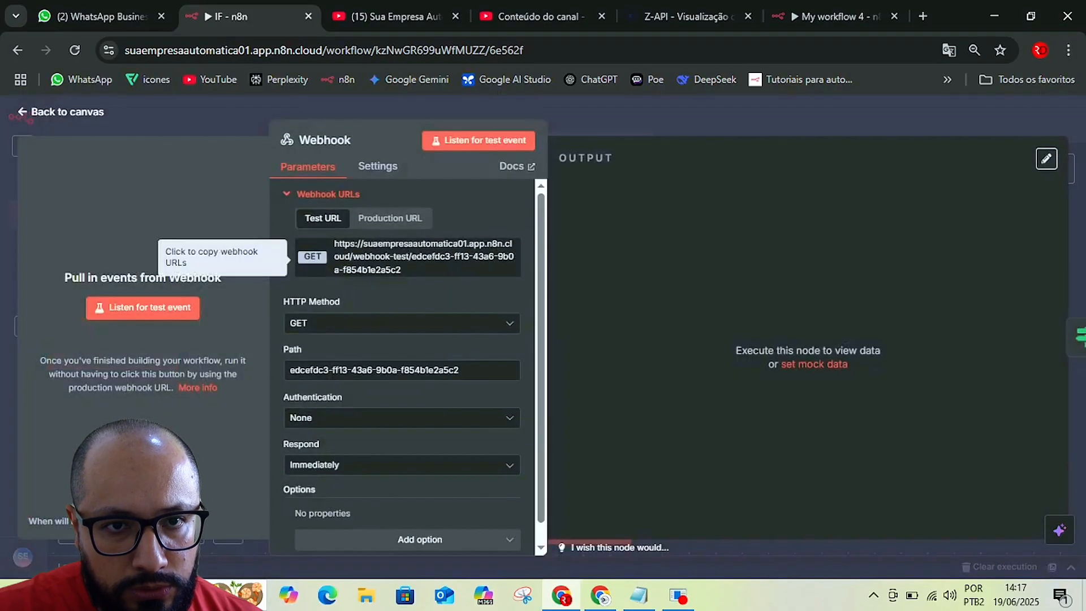
pyautogui.click(425, 256)
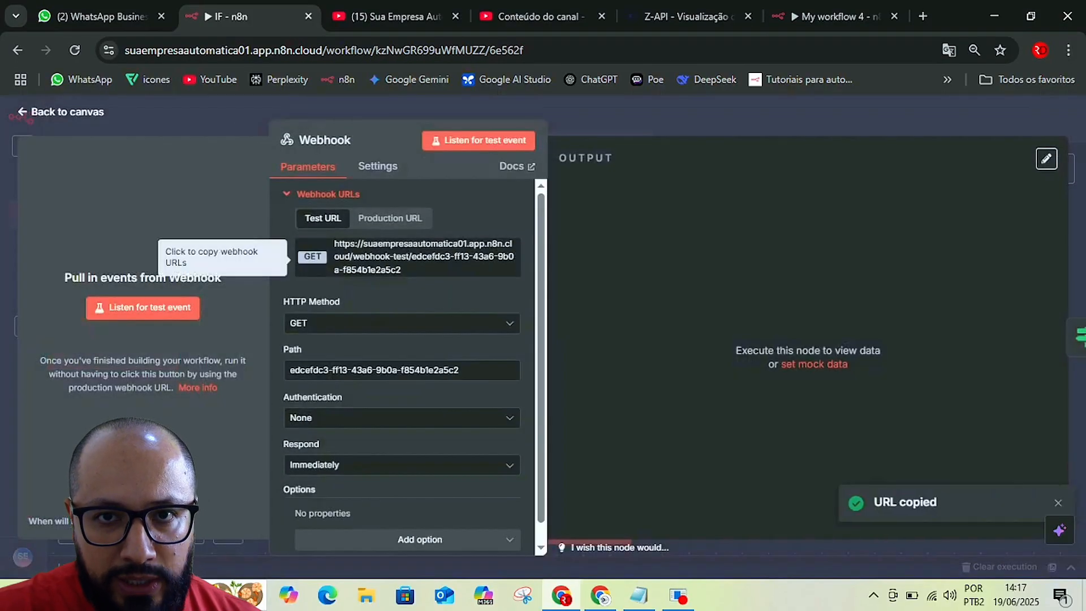
pyautogui.press('Escape')
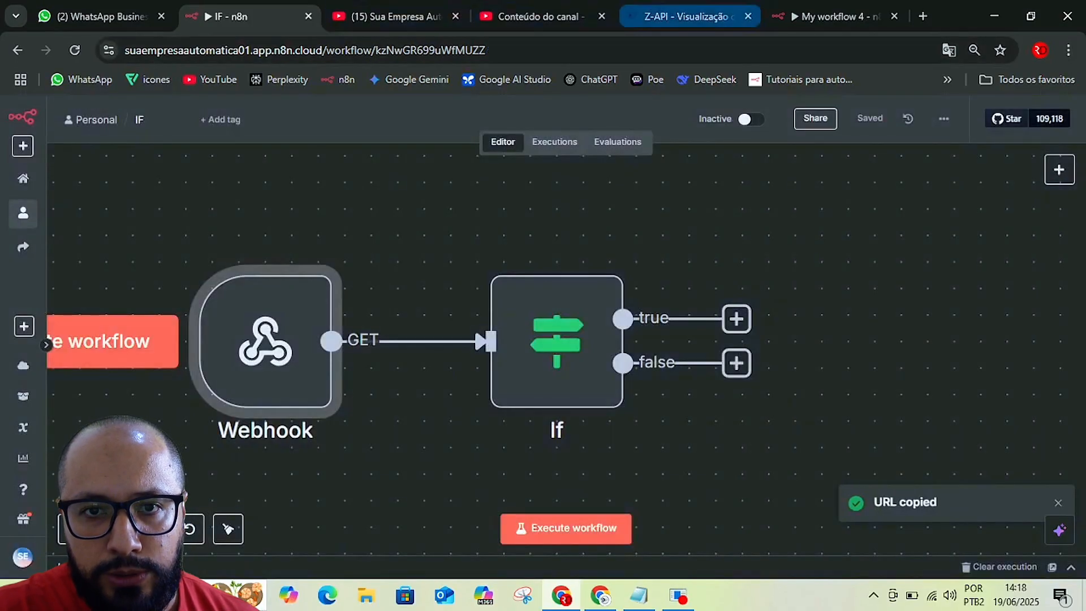
# Replace the Ao receber webhook in the Z-API instance with the copied n8n URL and save the instance.
pyautogui.click(686, 17)
pyautogui.click(495, 339)
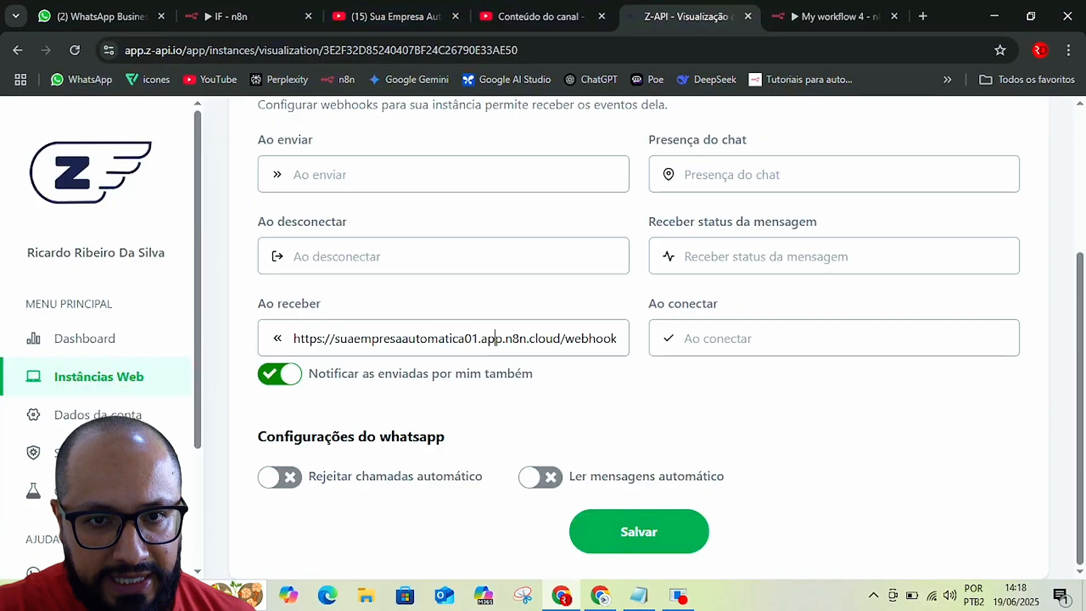
pyautogui.doubleClick(496, 338)
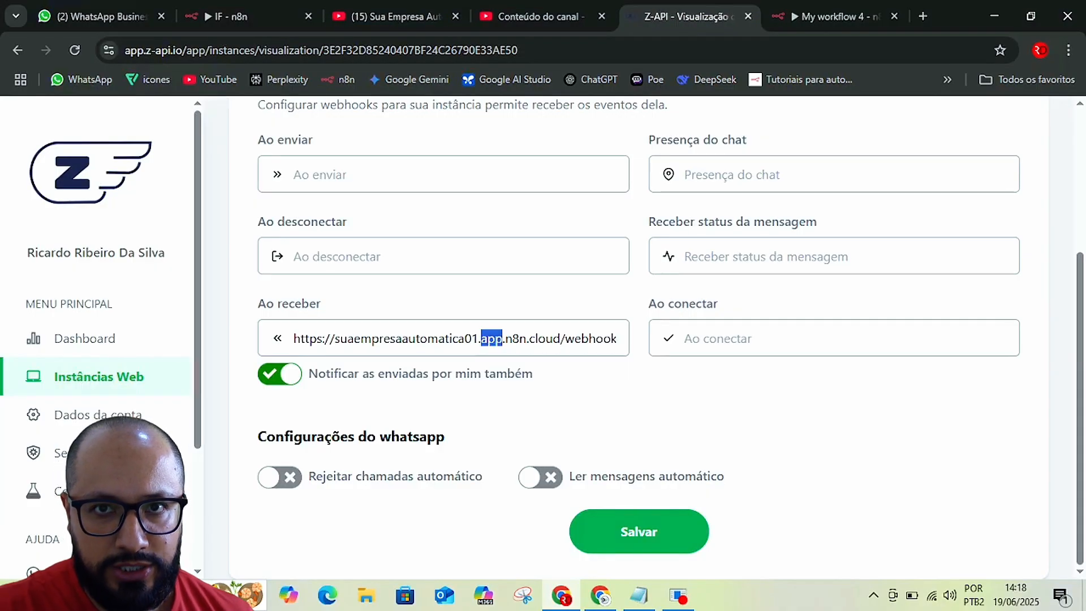
pyautogui.press('Return')
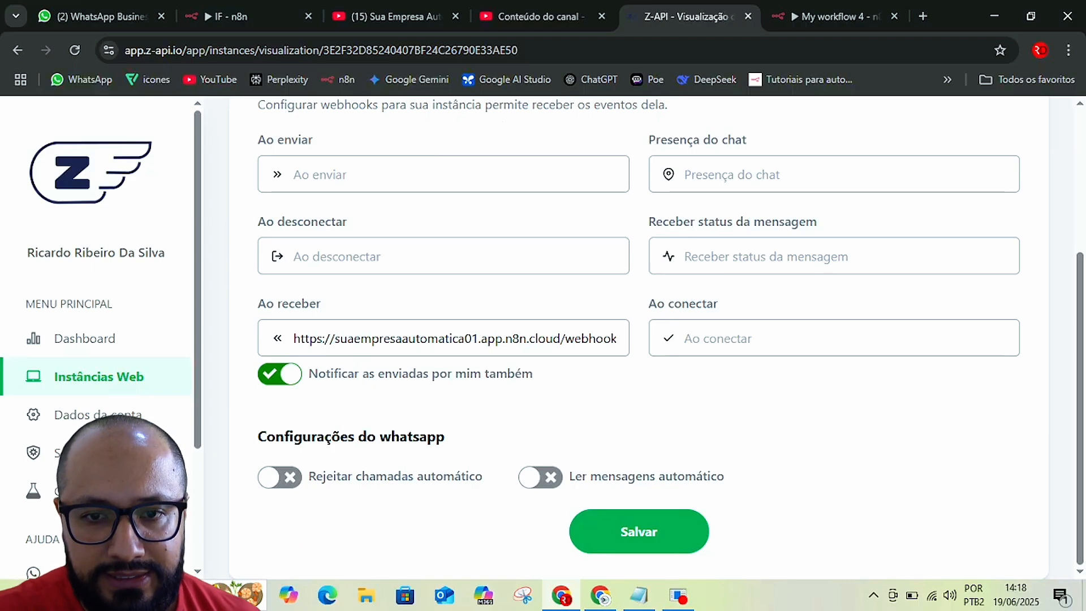
pyautogui.press('Return')
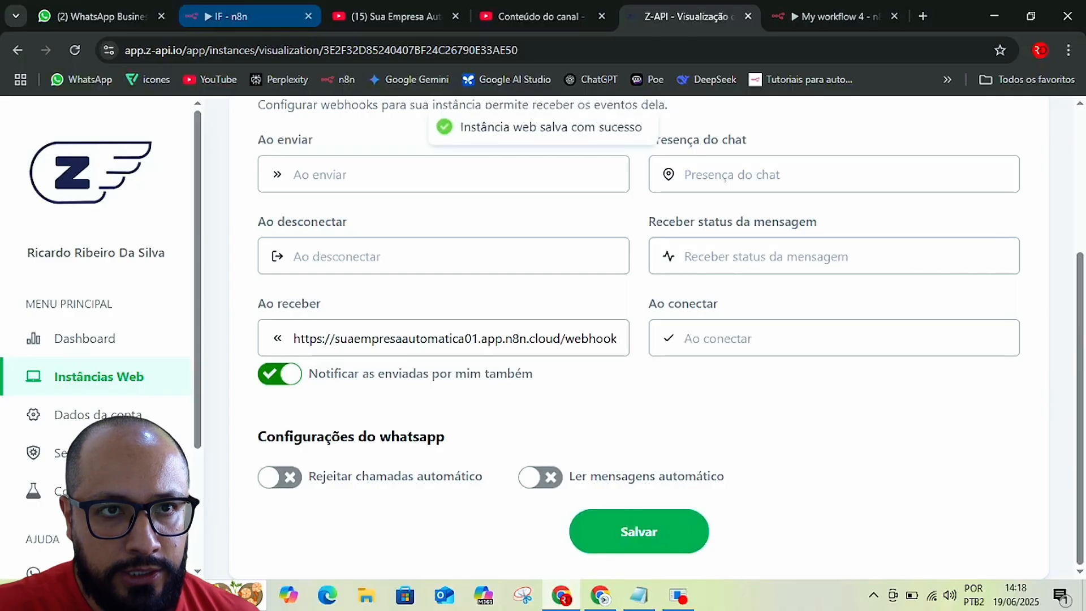
# Execute the IF workflow and send "ola" in the own WhatsApp chat as its test event.
pyautogui.click(244, 16)
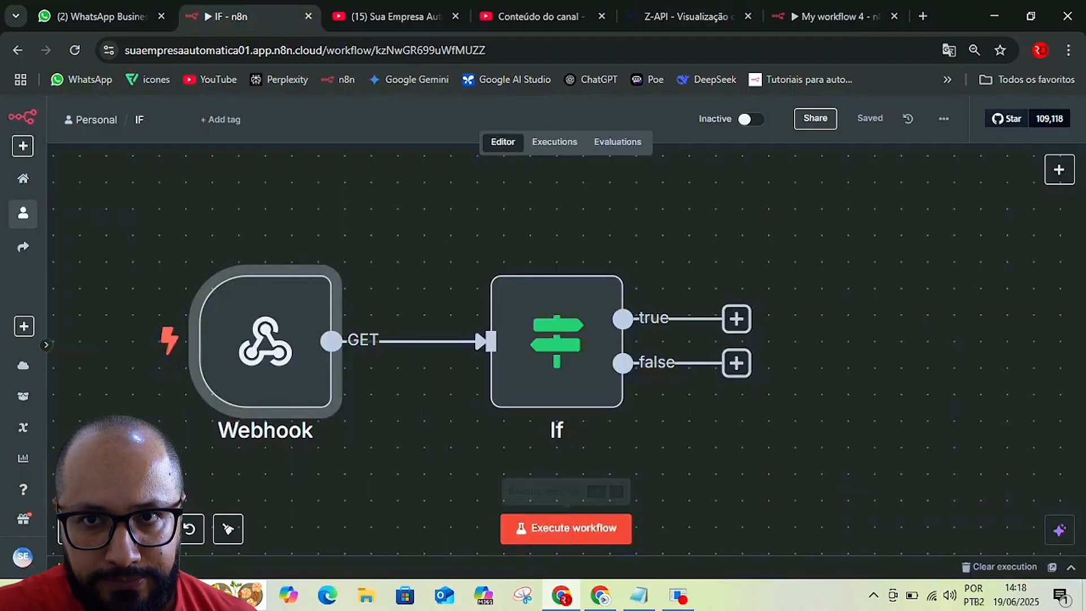
pyautogui.click(566, 528)
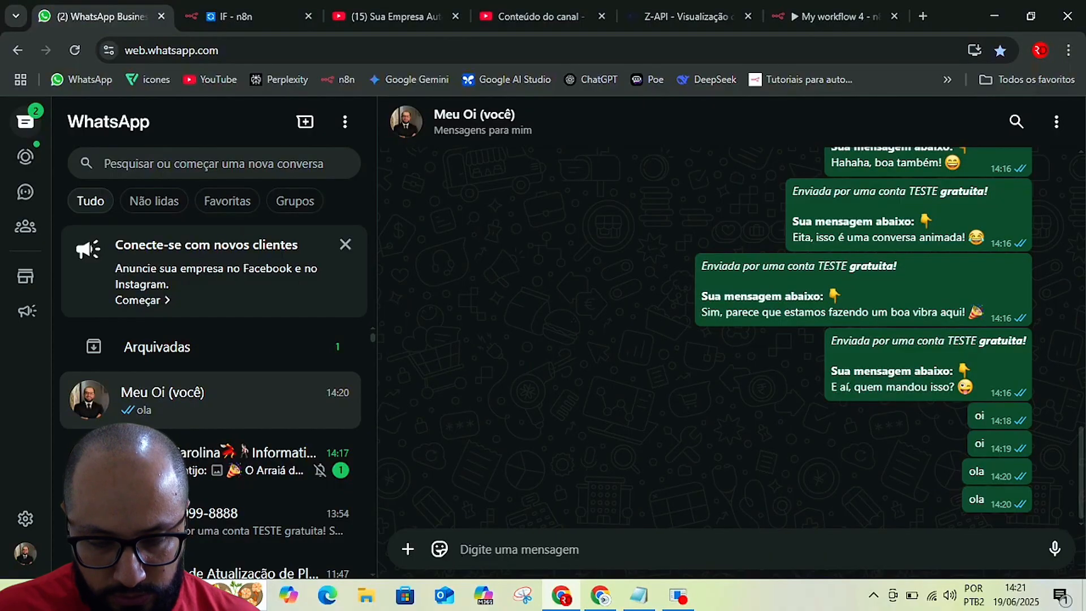
pyautogui.write('ola')
pyautogui.press('Return')
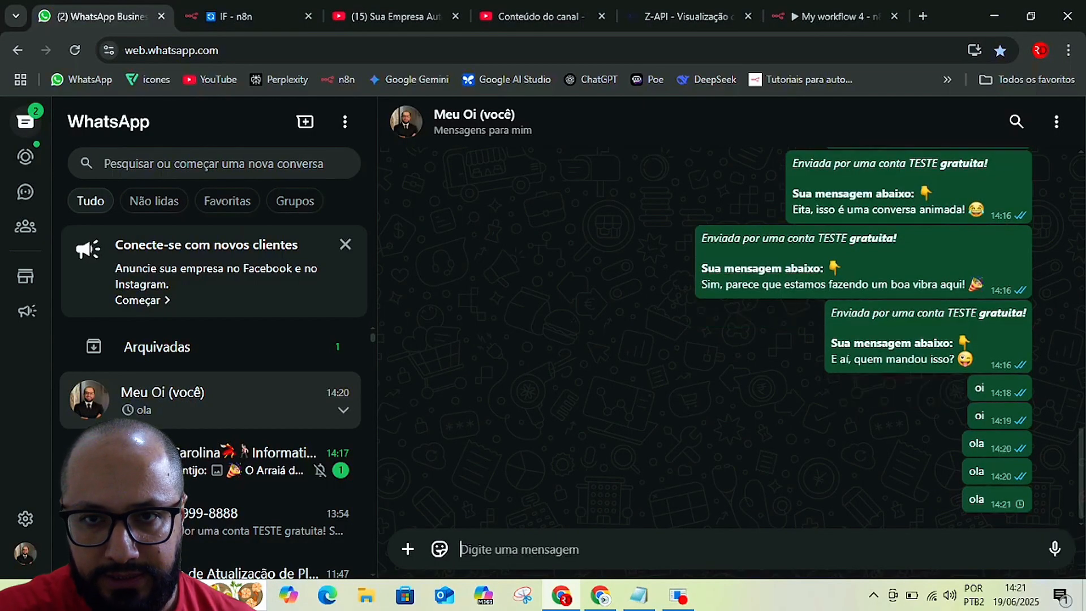
# Pin the received output data of the Webhook node in the IF workflow and save the workflow.
pyautogui.hotkey('ctrl', 'Tab')
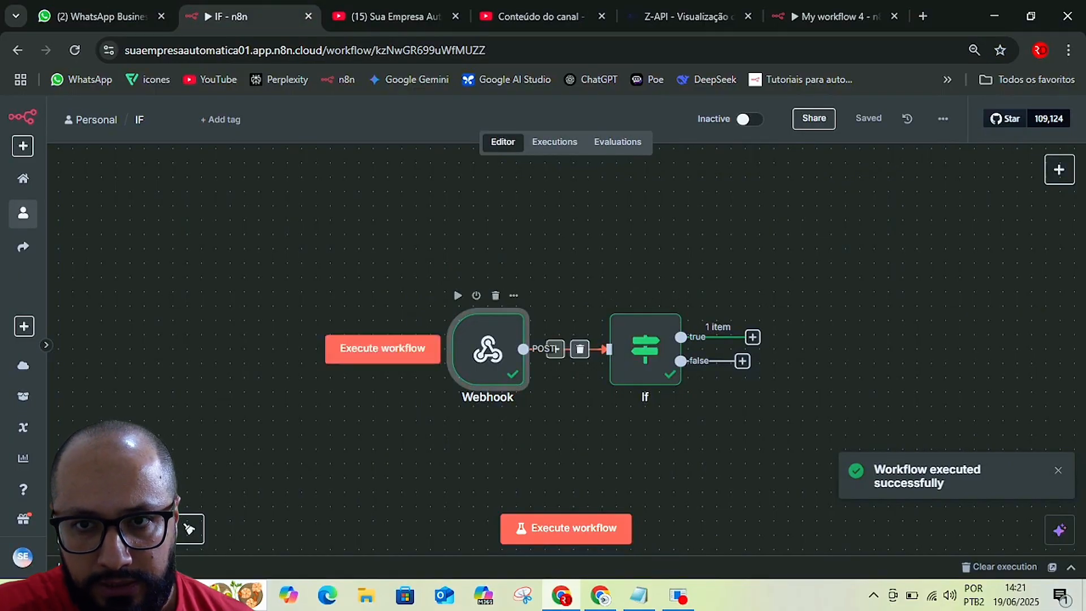
pyautogui.doubleClick(488, 348)
pyautogui.scroll(-10, 809, 367)
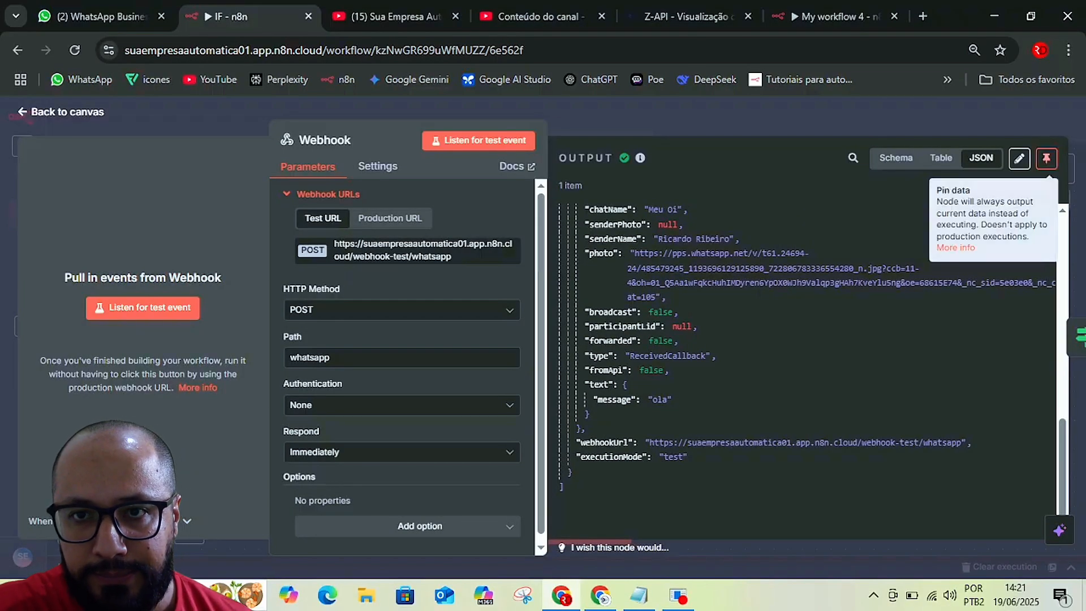
pyautogui.click(1047, 159)
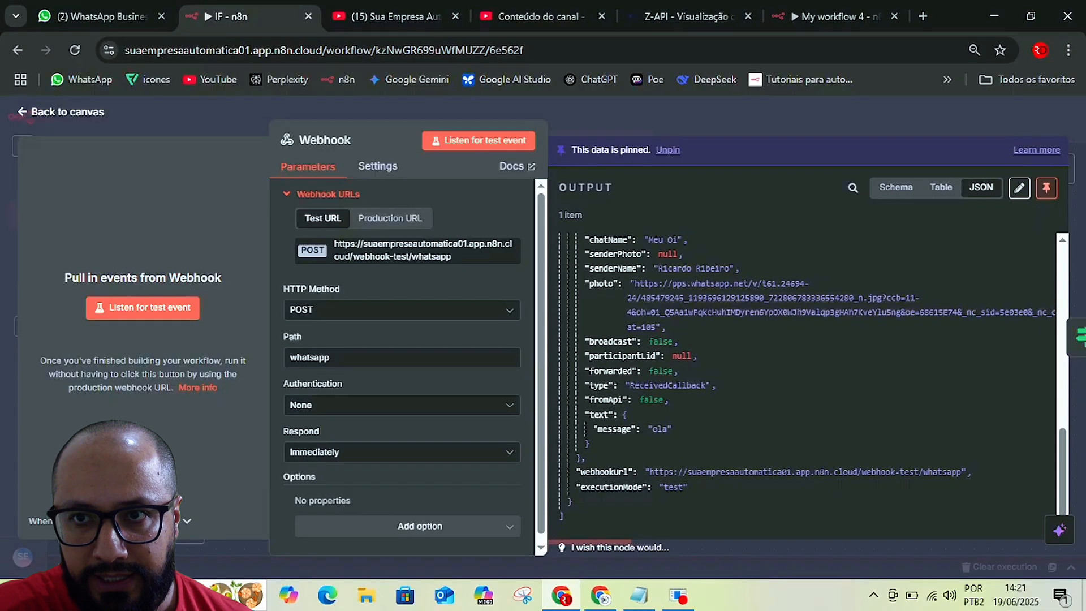
pyautogui.press('Escape')
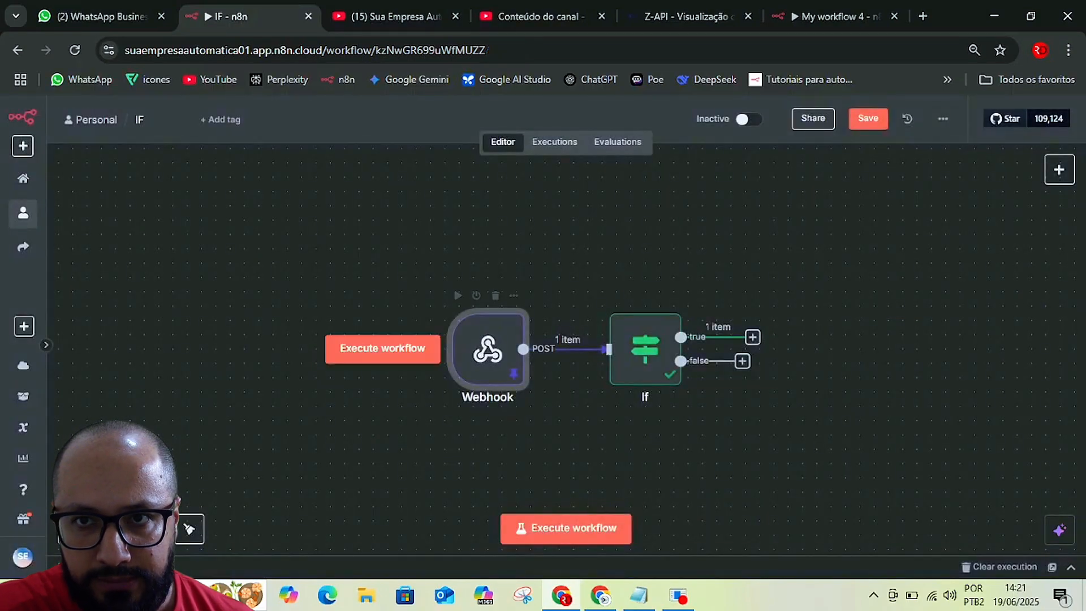
pyautogui.hotkey('ctrl', 's')
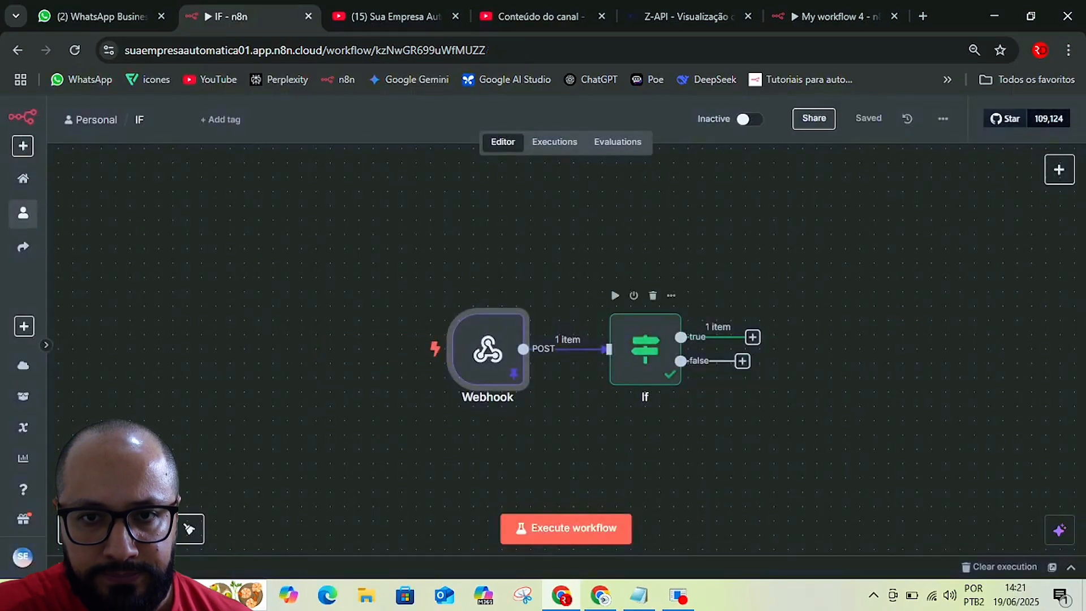
# Open the If node to review its conditions and input data, and return to the canvas.
pyautogui.doubleClick(645, 348)
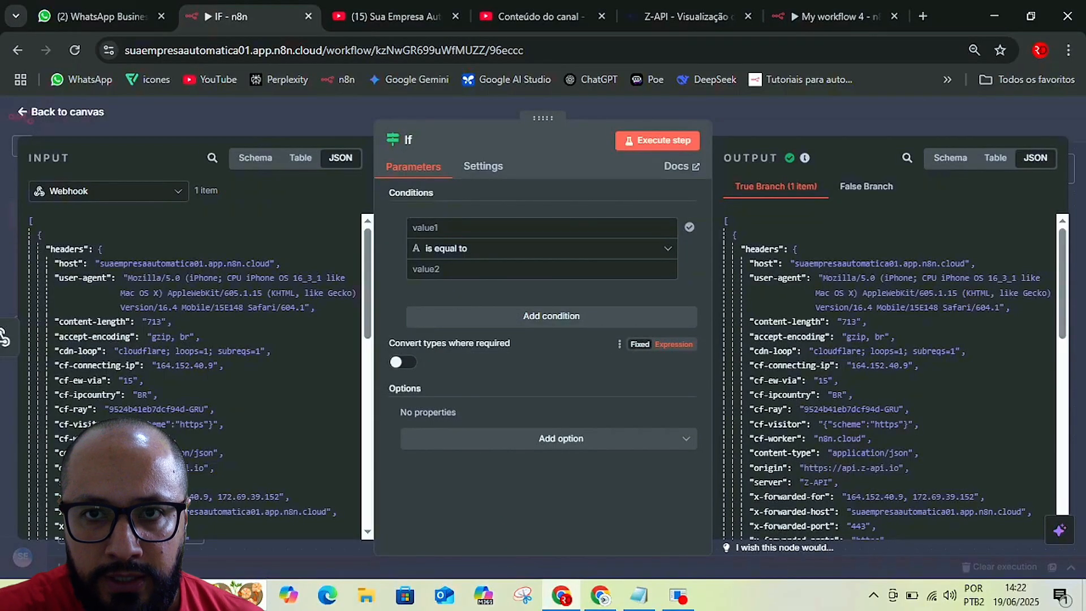
pyautogui.click(4, 338)
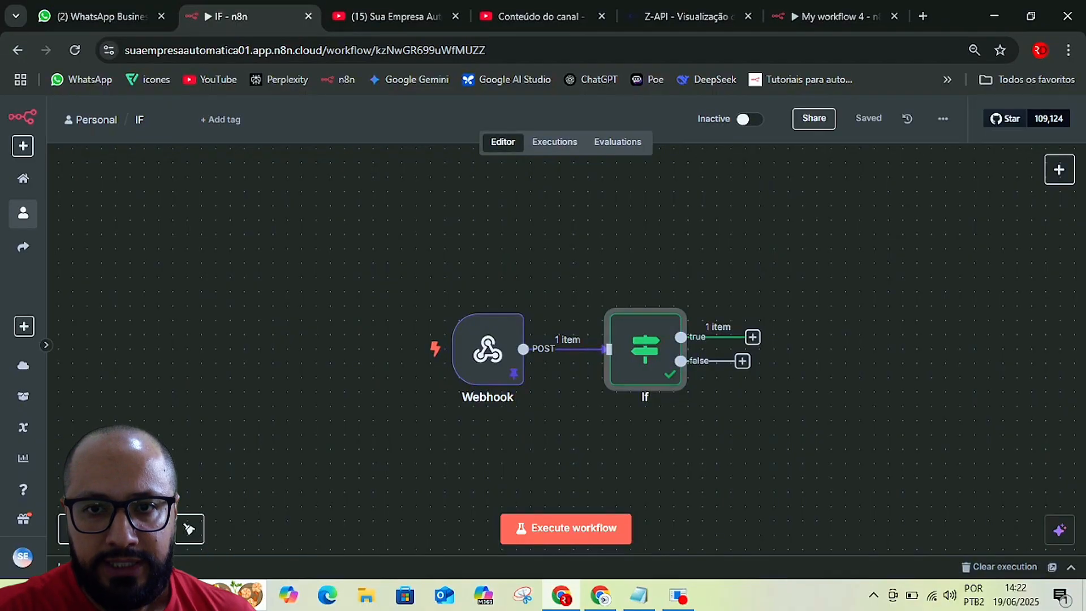
# Add an AI Agent node to the true branch of the If node.
pyautogui.scroll(5, 791, 349)
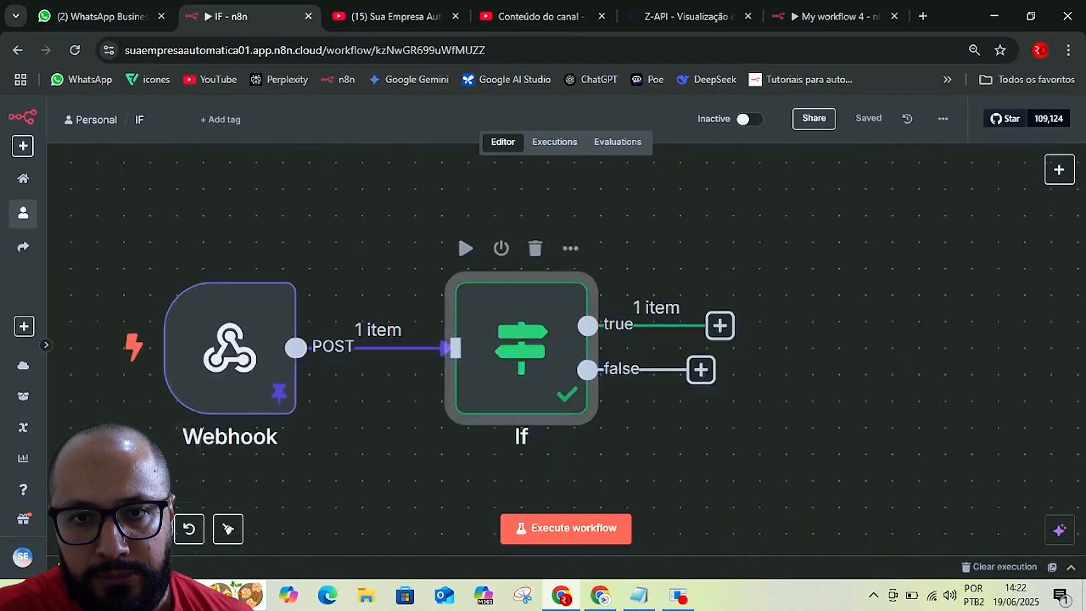
pyautogui.click(720, 325)
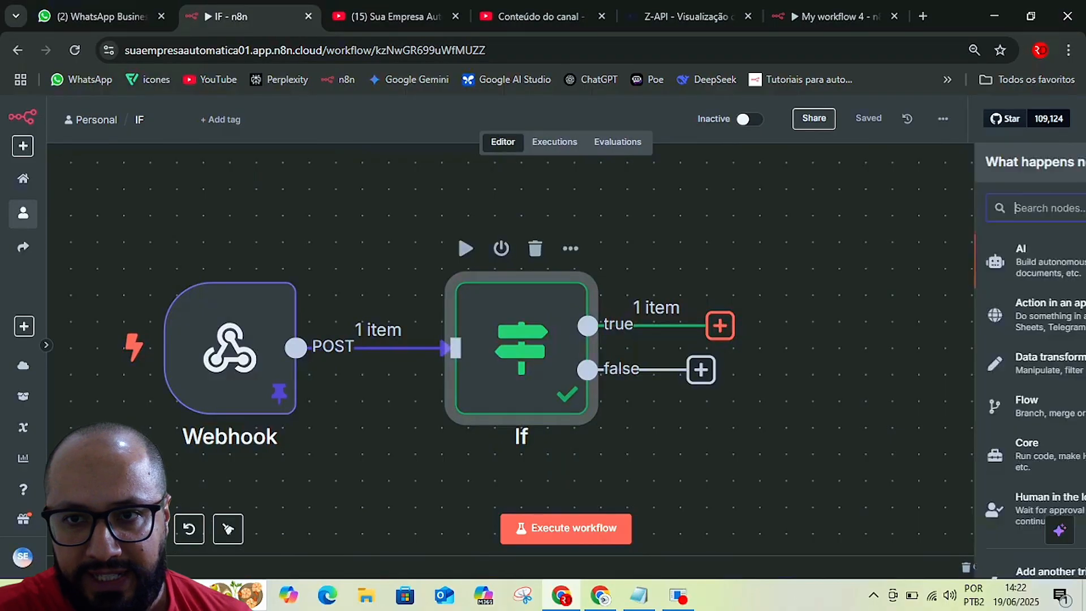
pyautogui.click(905, 261)
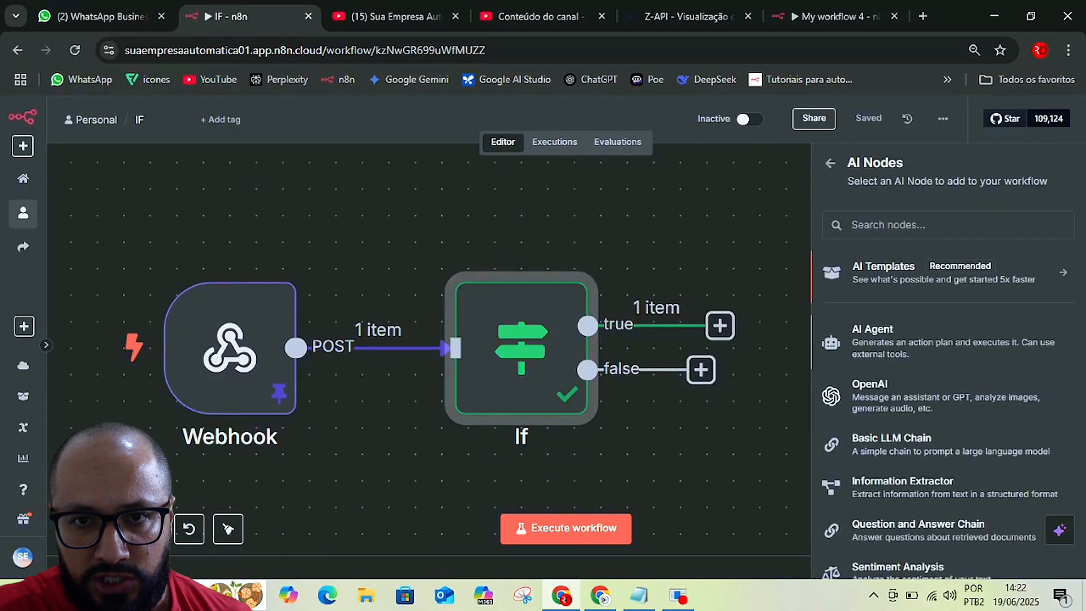
pyautogui.click(905, 342)
pyautogui.press('Escape')
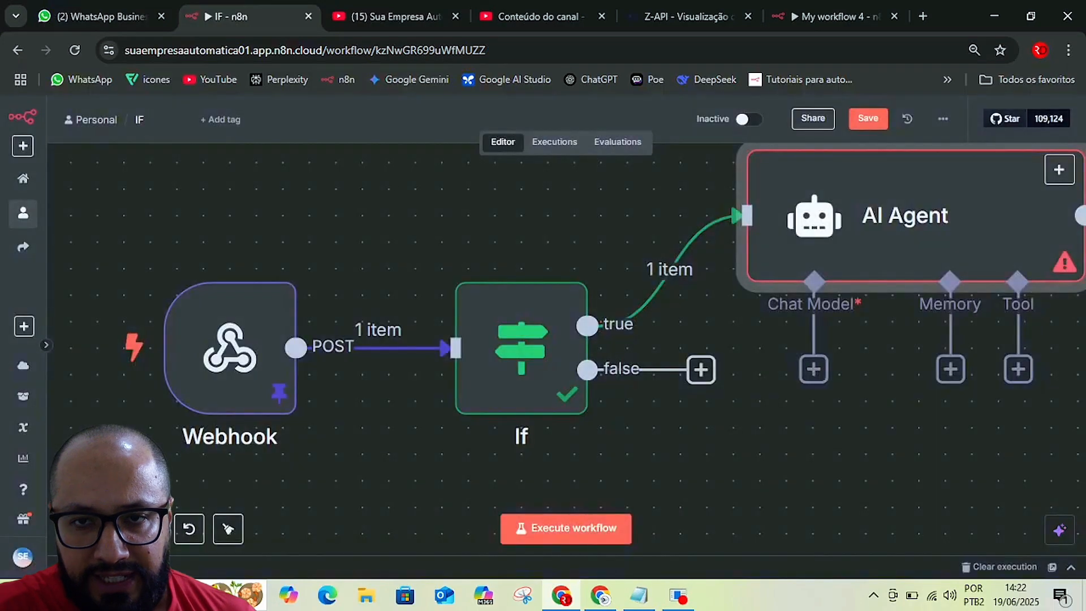
# Add a "No Operation, do nothing" node to the If node's false branch and place it below the If node.
pyautogui.click(700, 329)
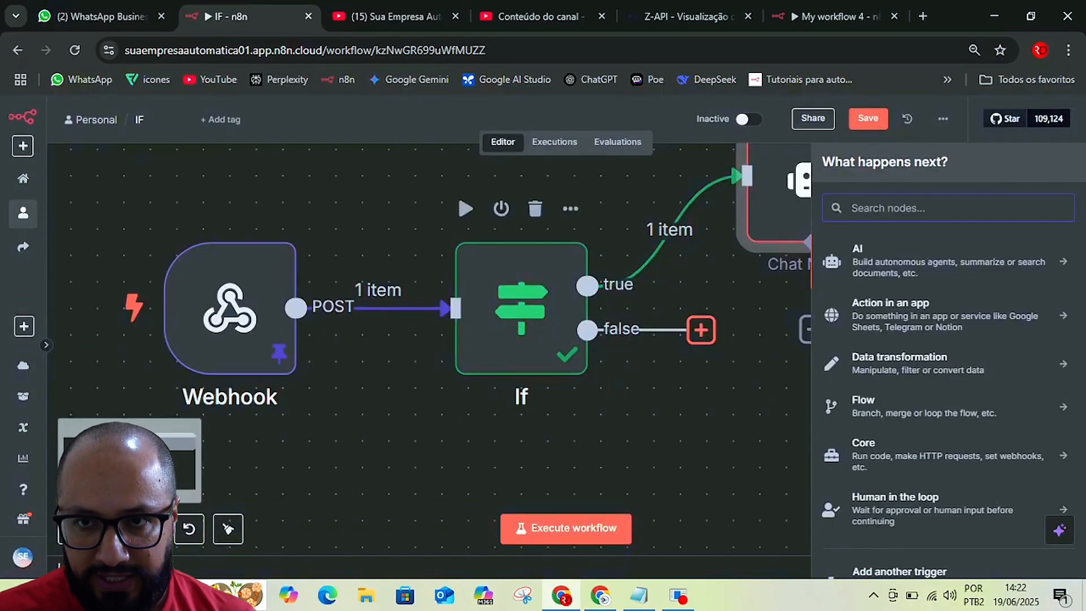
pyautogui.write('no o')
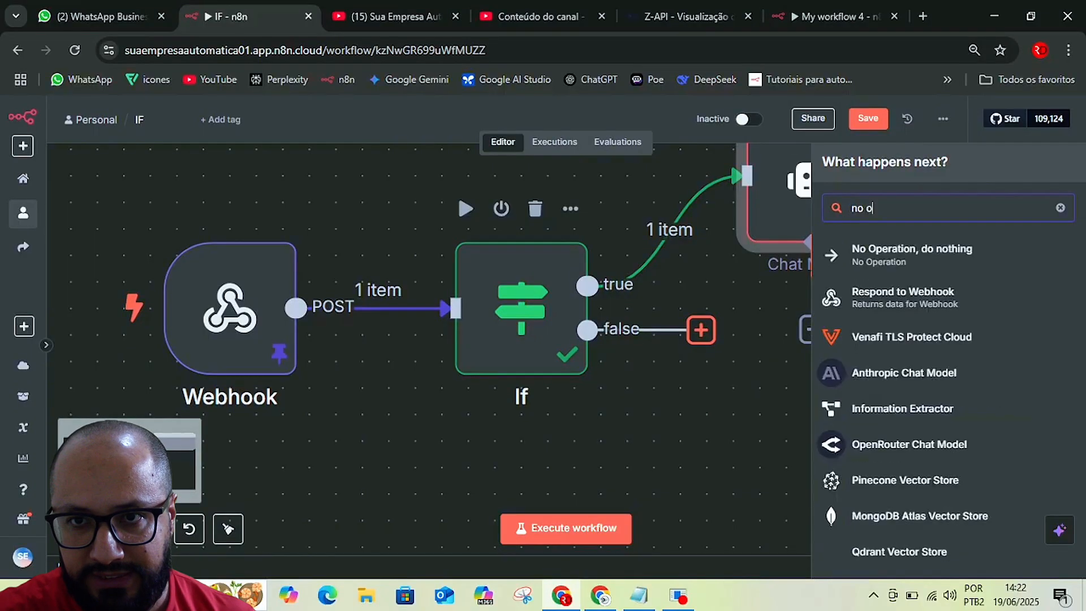
pyautogui.press('Return')
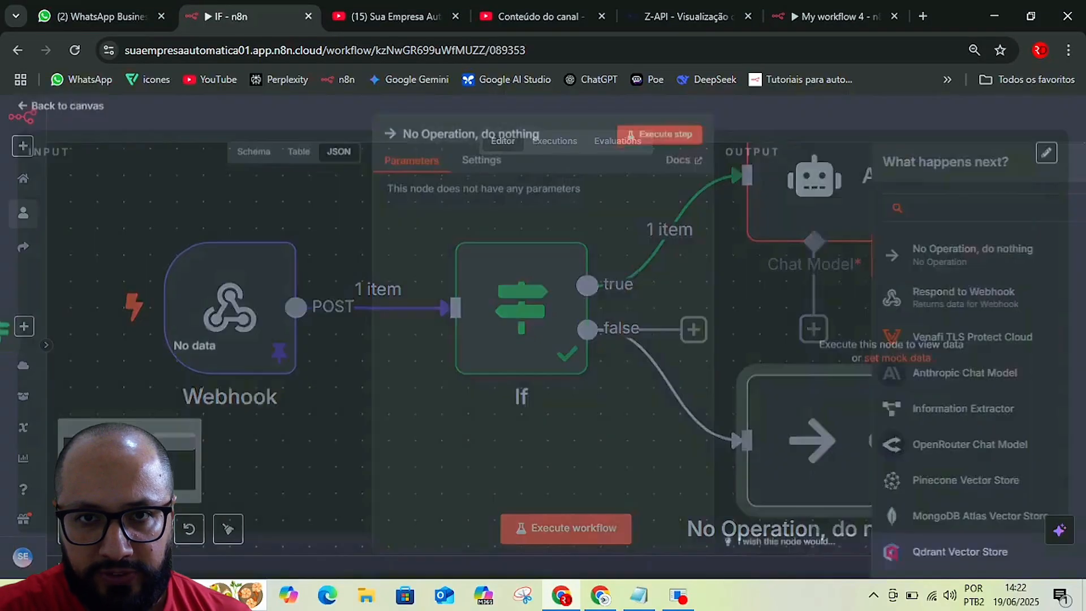
pyautogui.press('Escape')
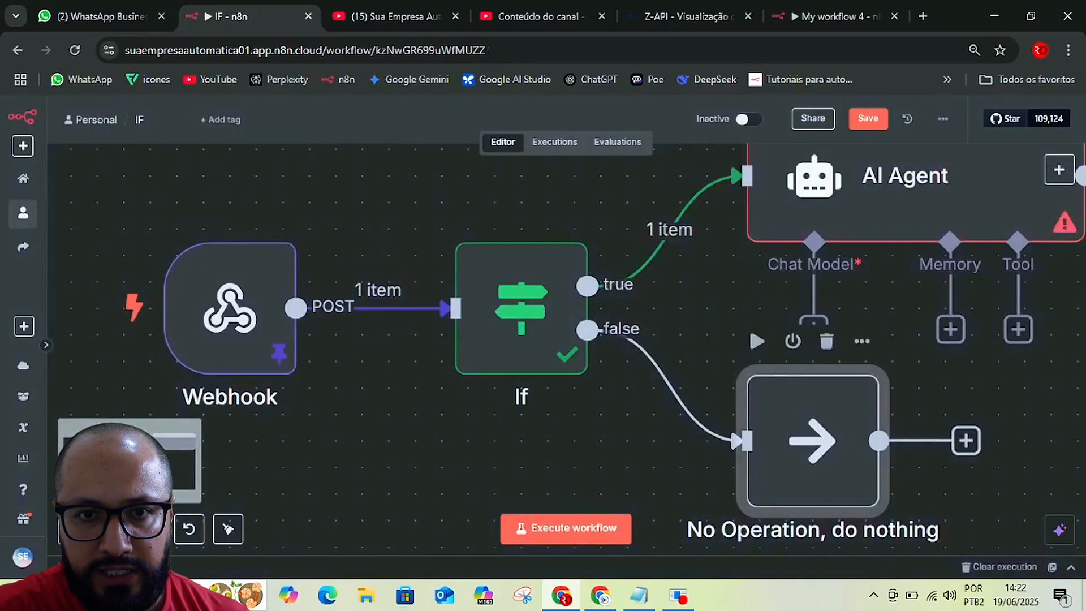
pyautogui.moveTo(815, 441); pyautogui.dragTo(601, 500)
pyautogui.scroll(-2, 593, 509)
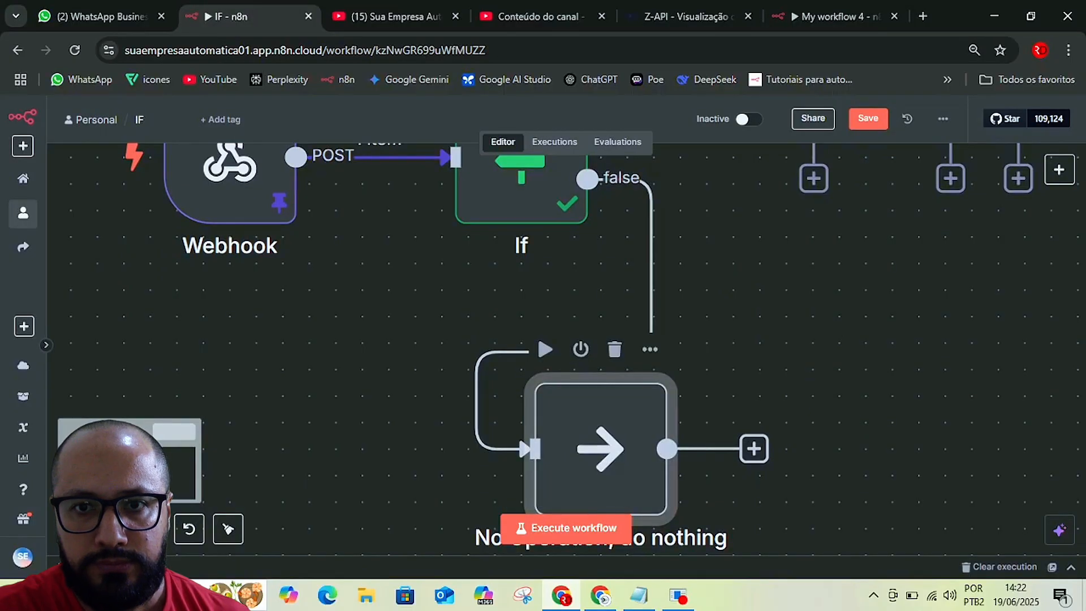
pyautogui.scroll(2, 565, 362)
pyautogui.scroll(1, 604, 350)
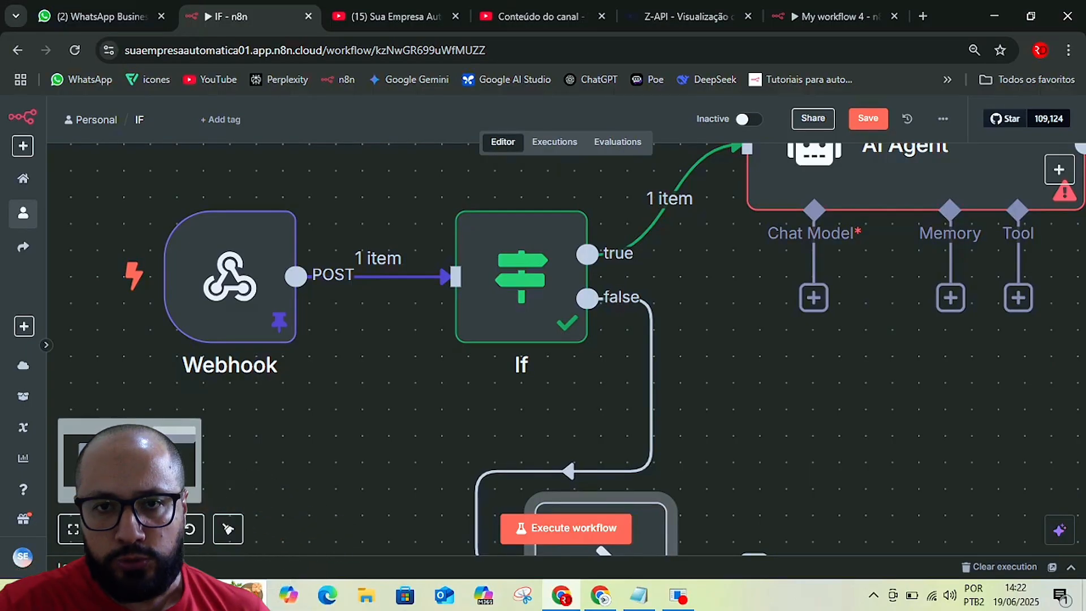
pyautogui.moveTo(564, 470)
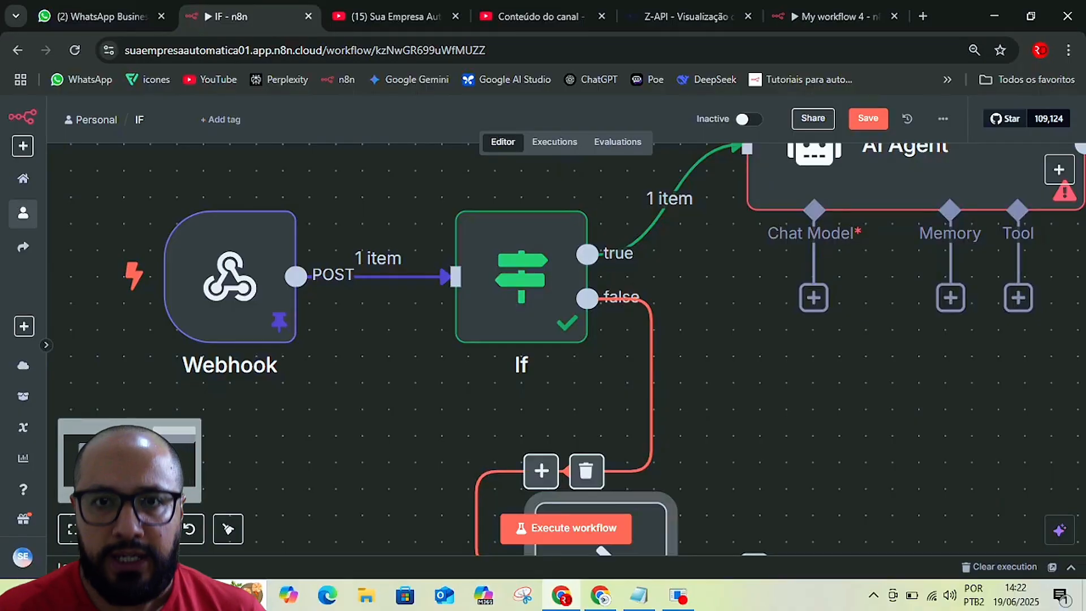
pyautogui.moveTo(664, 209)
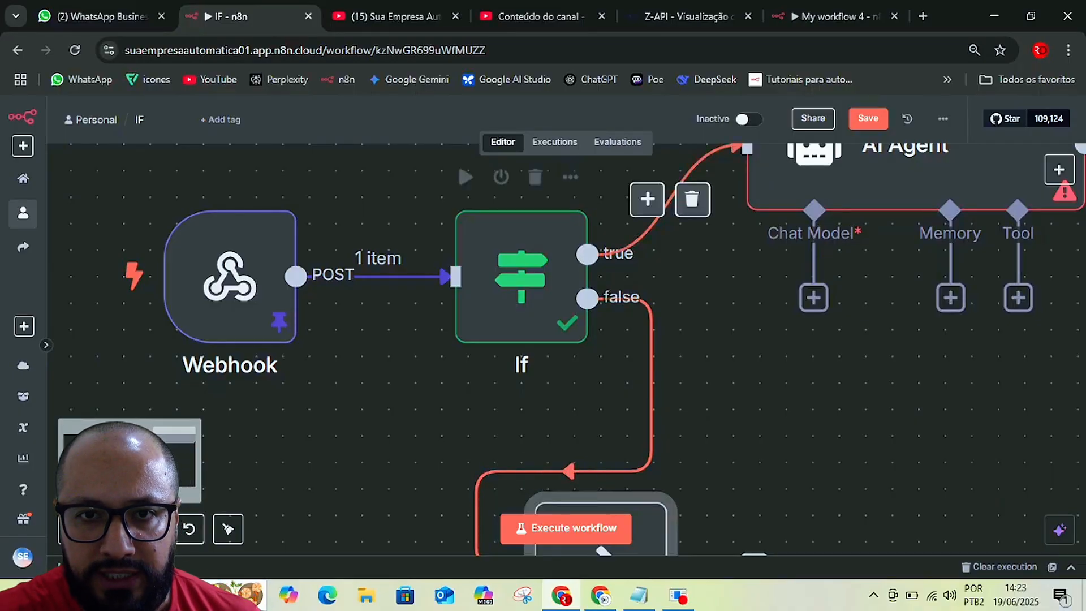
pyautogui.scroll(2, 724, 283)
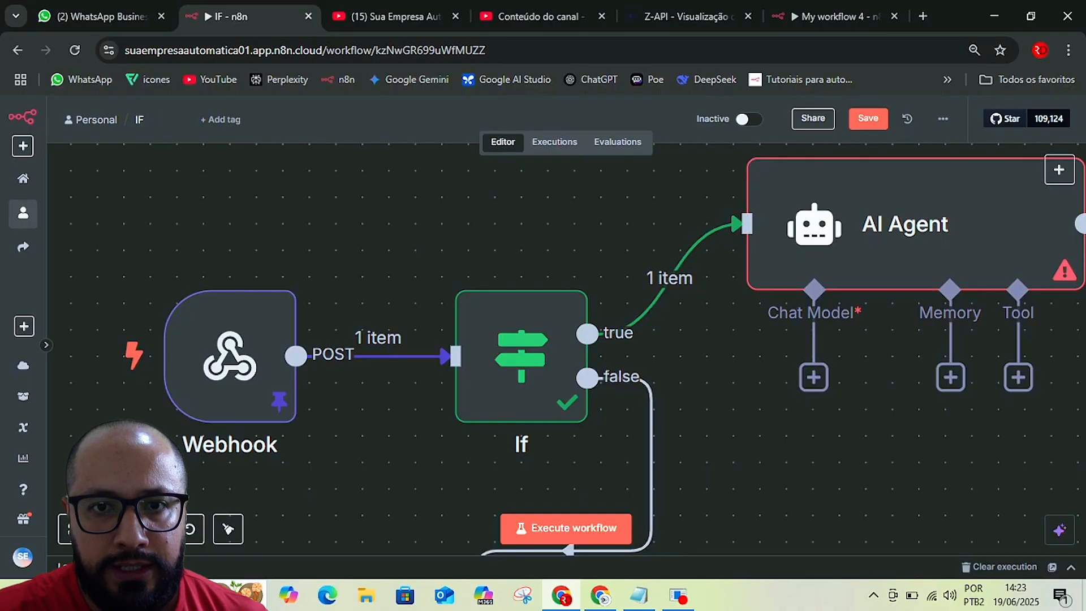
pyautogui.moveTo(521, 362)
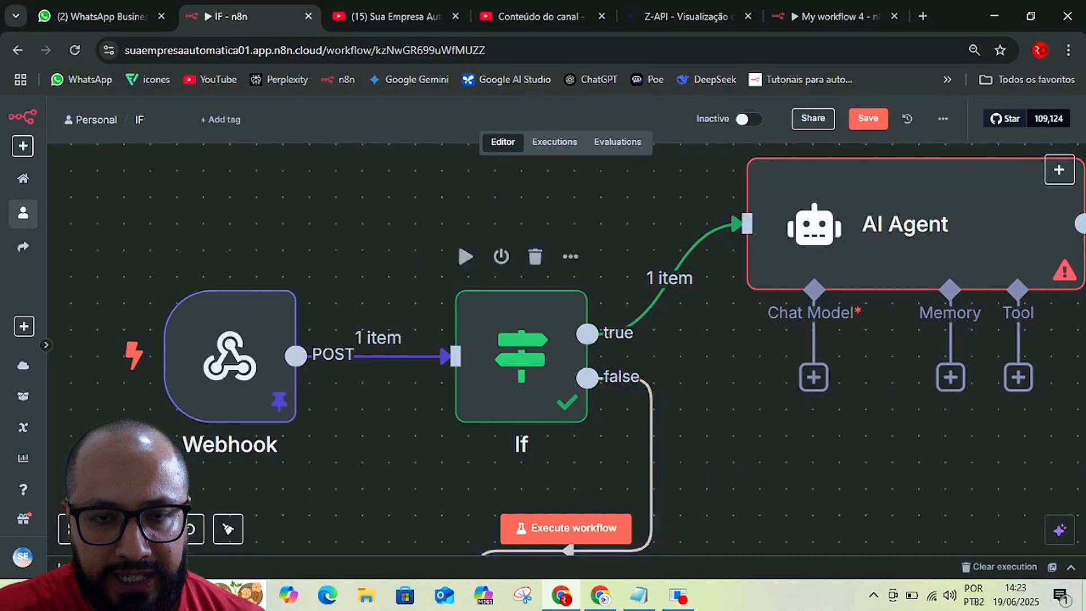
# Open the If node, show the Webhook input data as Schema, and examine the fields under body.
pyautogui.doubleClick(521, 362)
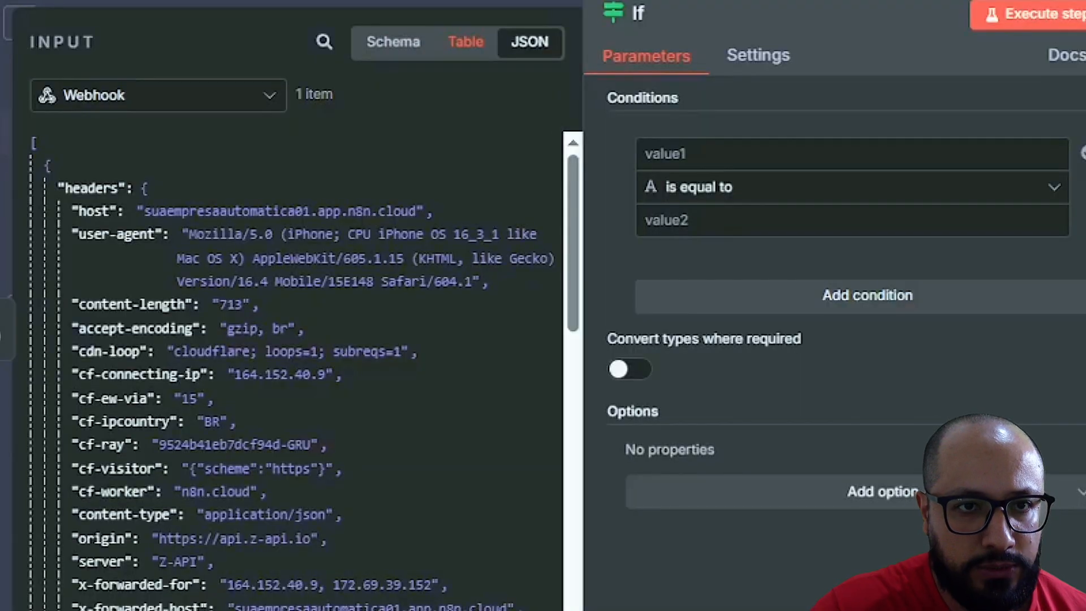
pyautogui.click(393, 42)
pyautogui.click(465, 42)
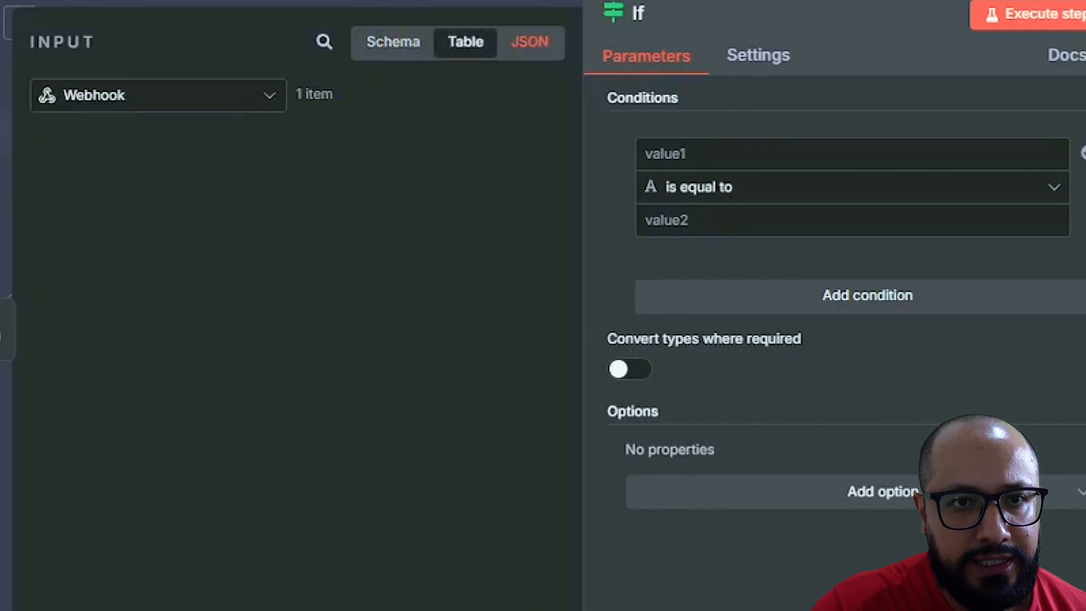
pyautogui.click(530, 41)
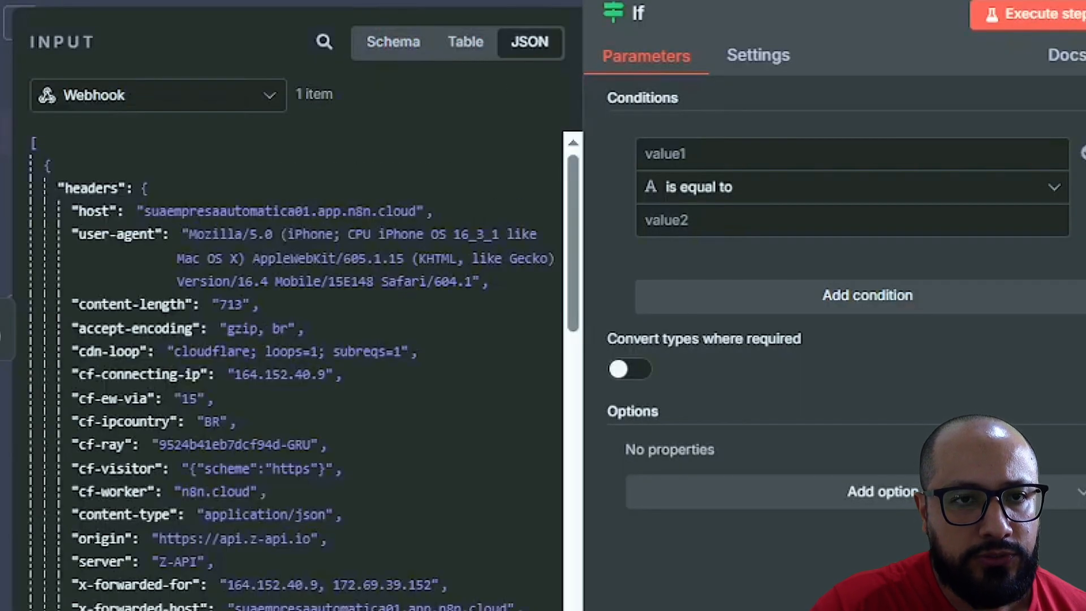
pyautogui.click(393, 41)
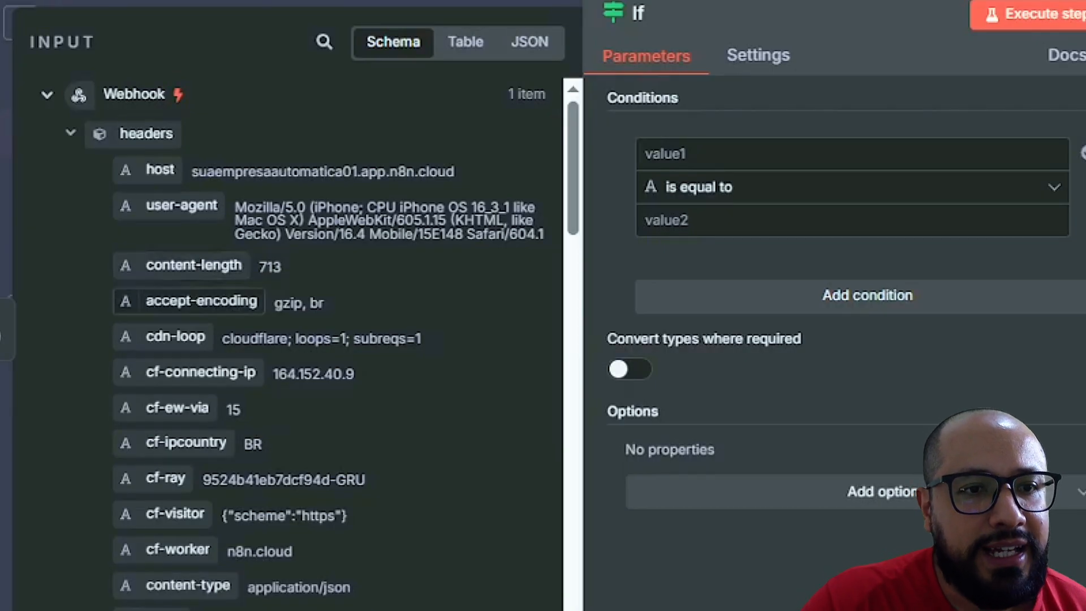
pyautogui.scroll(-12, 187, 289)
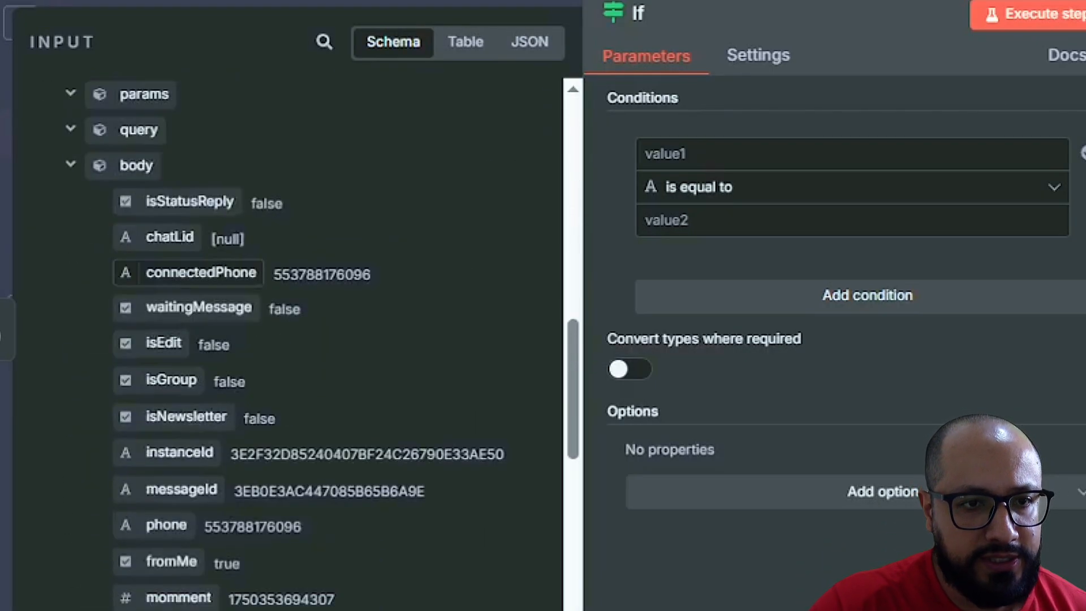
pyautogui.scroll(-5, 186, 305)
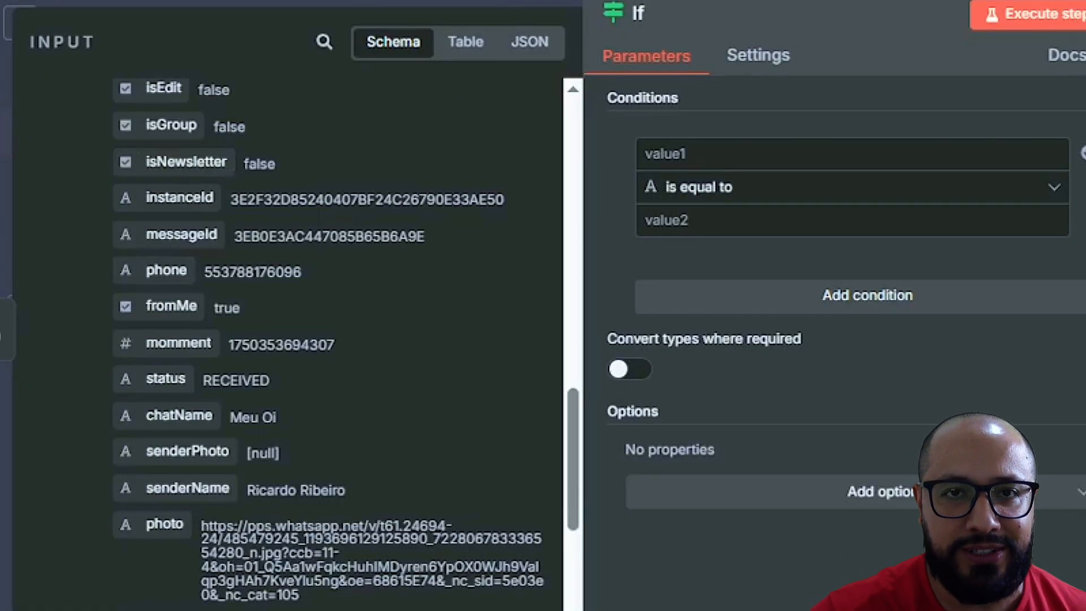
# Switch to the NÓ IF document in Google Docs and read its explanations of the headers, params, query and body fields.
pyautogui.hotkey('alt', 'Tab')
pyautogui.hotkey('alt', 'Tab')
pyautogui.hotkey('alt', 'Tab')
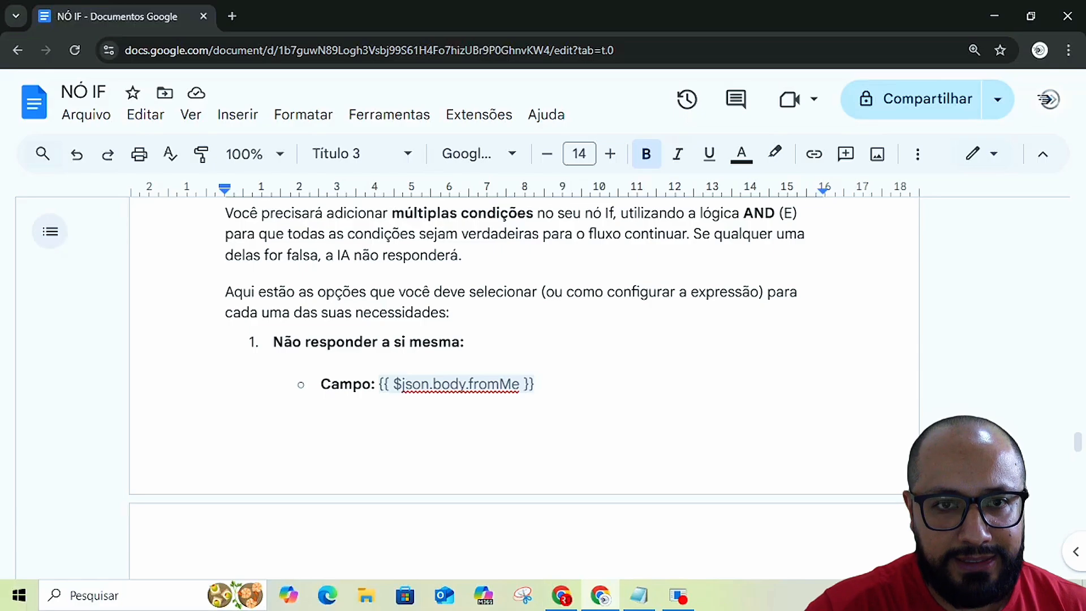
pyautogui.scroll(20, 523, 340)
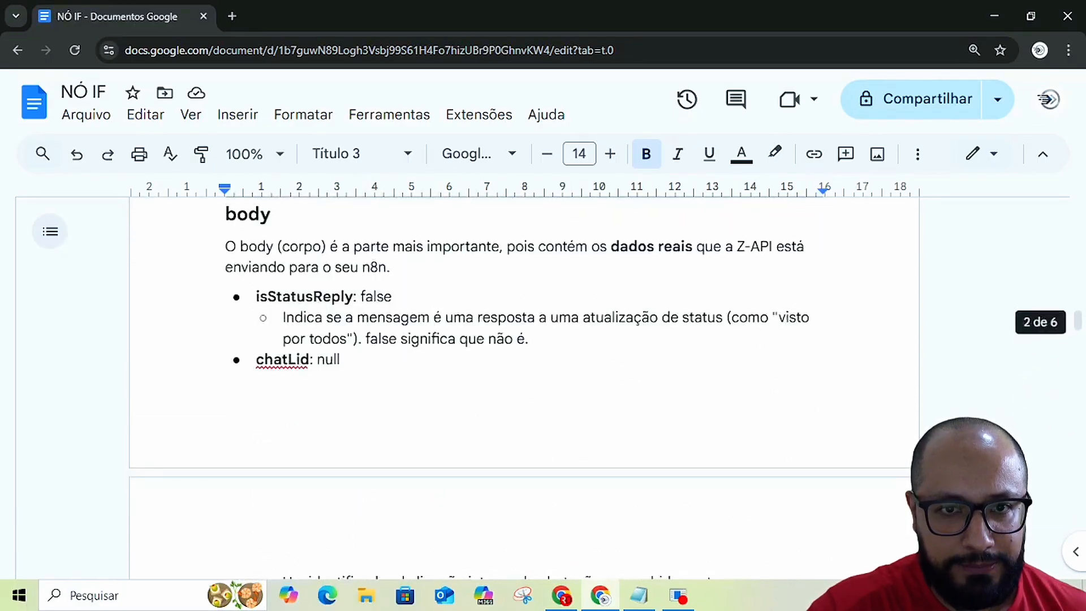
pyautogui.scroll(15, 523, 340)
pyautogui.scroll(10, 523, 339)
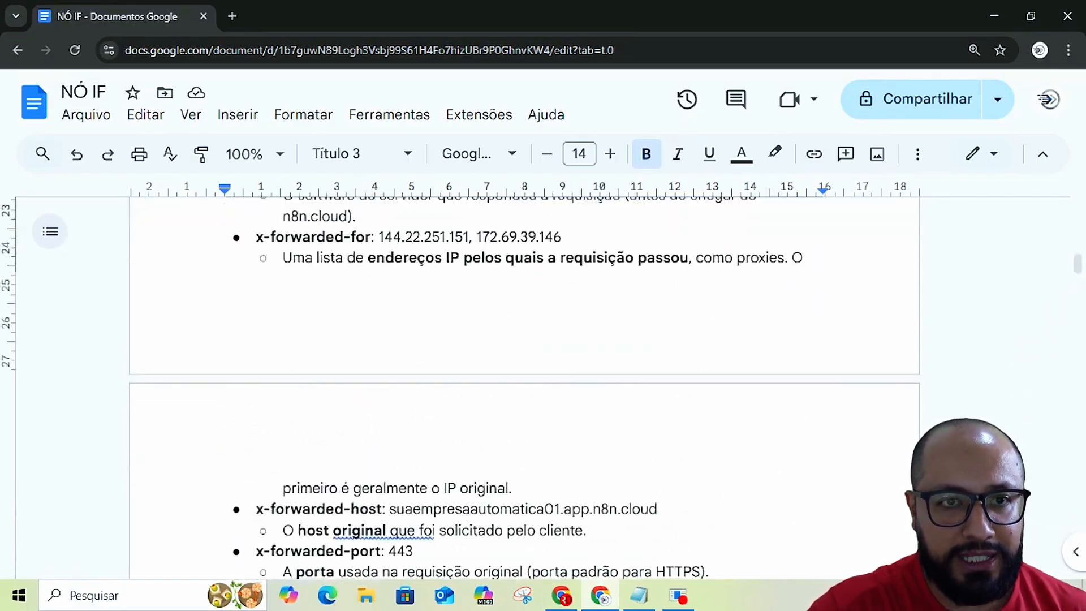
pyautogui.scroll(-2, 524, 339)
pyautogui.scroll(10, 524, 340)
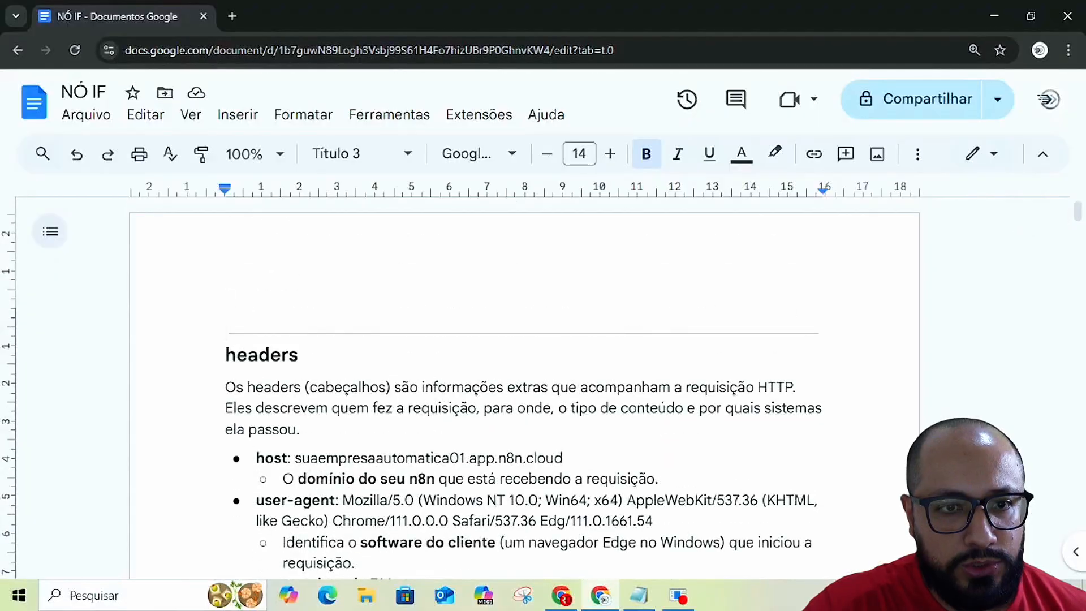
pyautogui.scroll(-12, 523, 339)
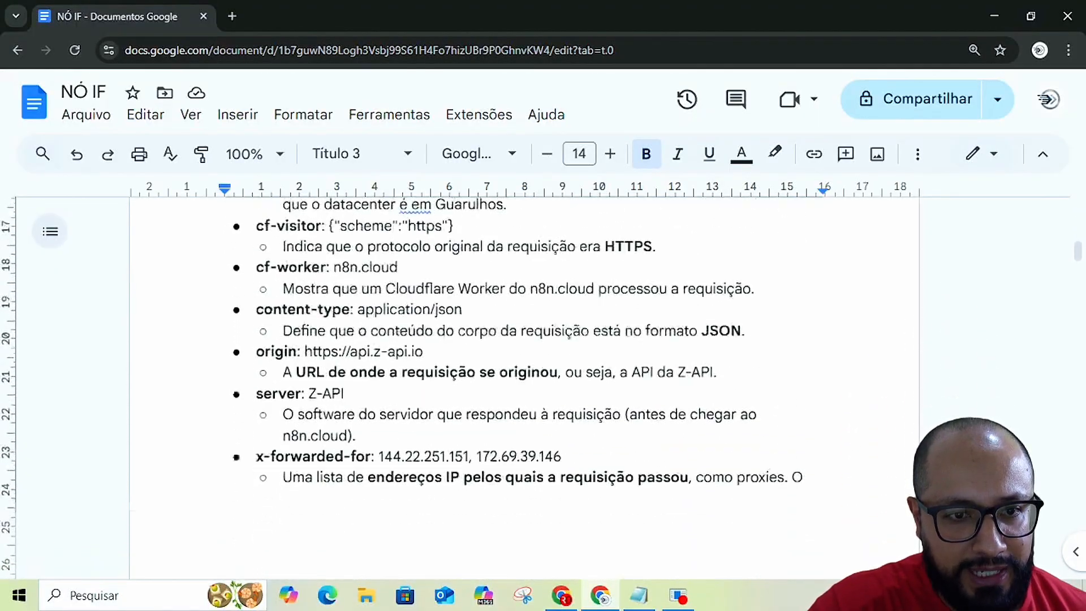
pyautogui.scroll(-13, 524, 340)
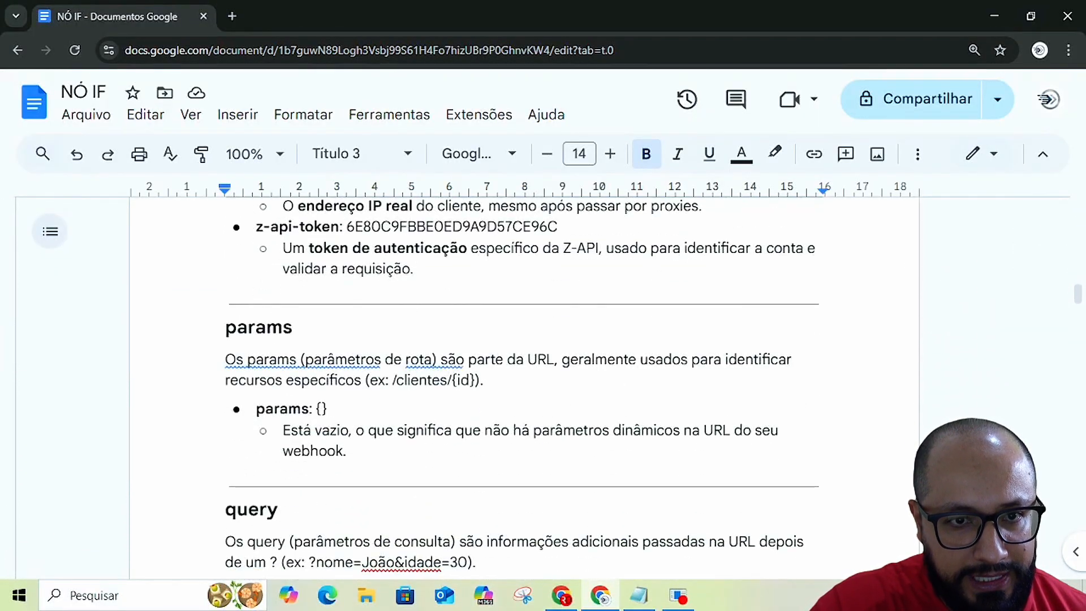
pyautogui.scroll(-7, 523, 339)
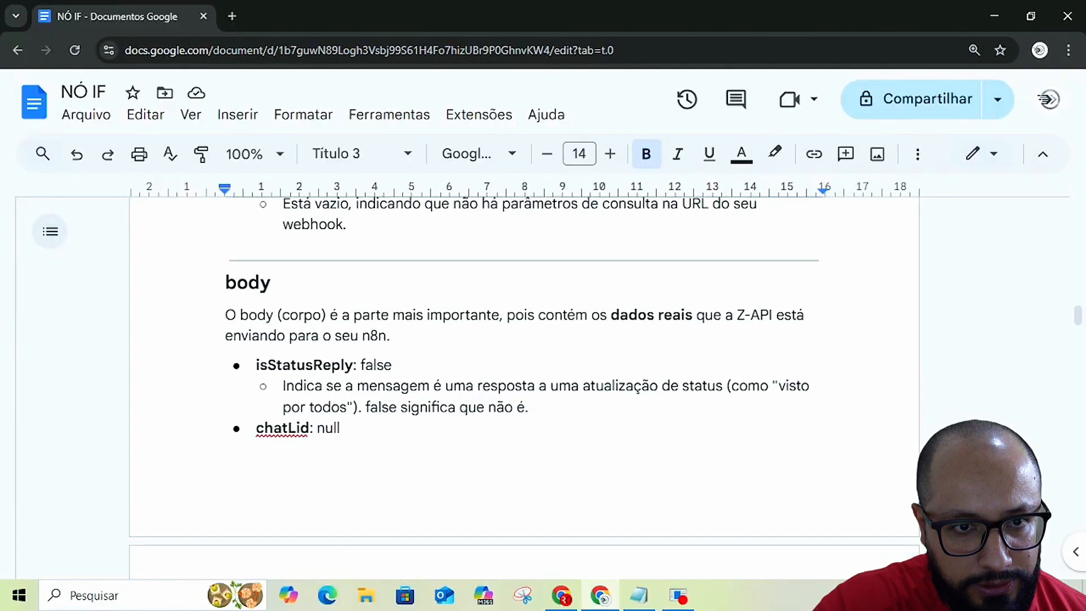
pyautogui.scroll(-6, 524, 339)
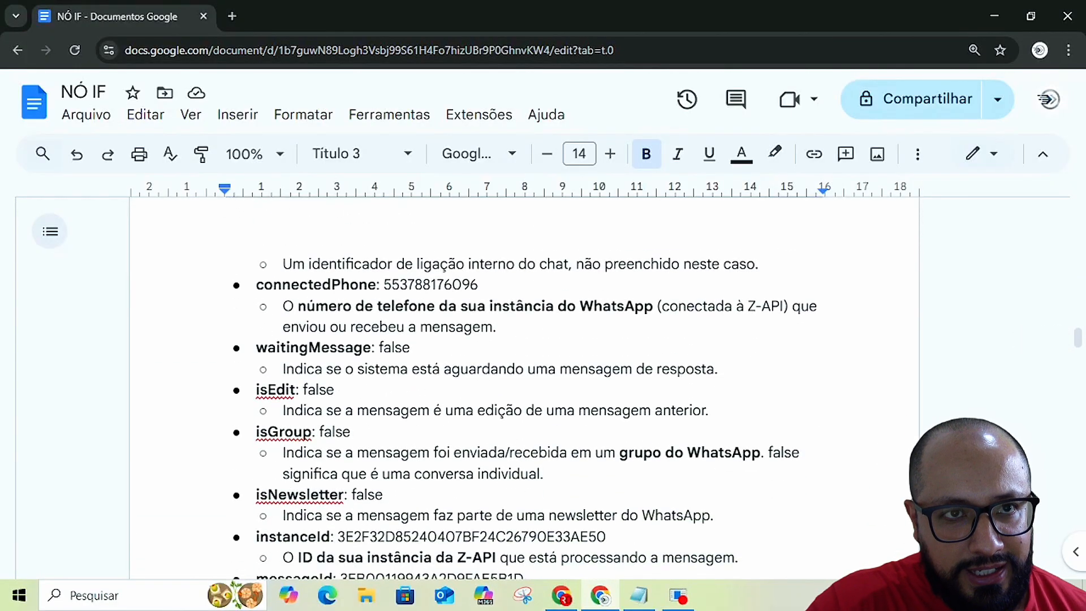
# Compare the body fields in the If node's input in n8n with the Google Docs notes, highlighting part of the connectedPhone value.
pyautogui.hotkey('alt', 'Tab')
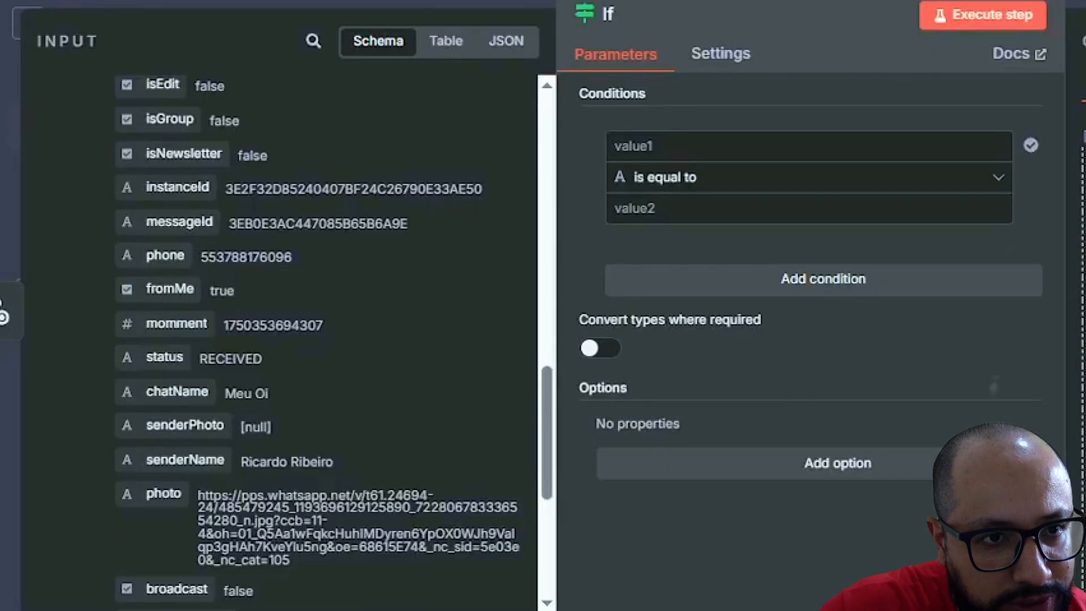
pyautogui.scroll(4, 193, 357)
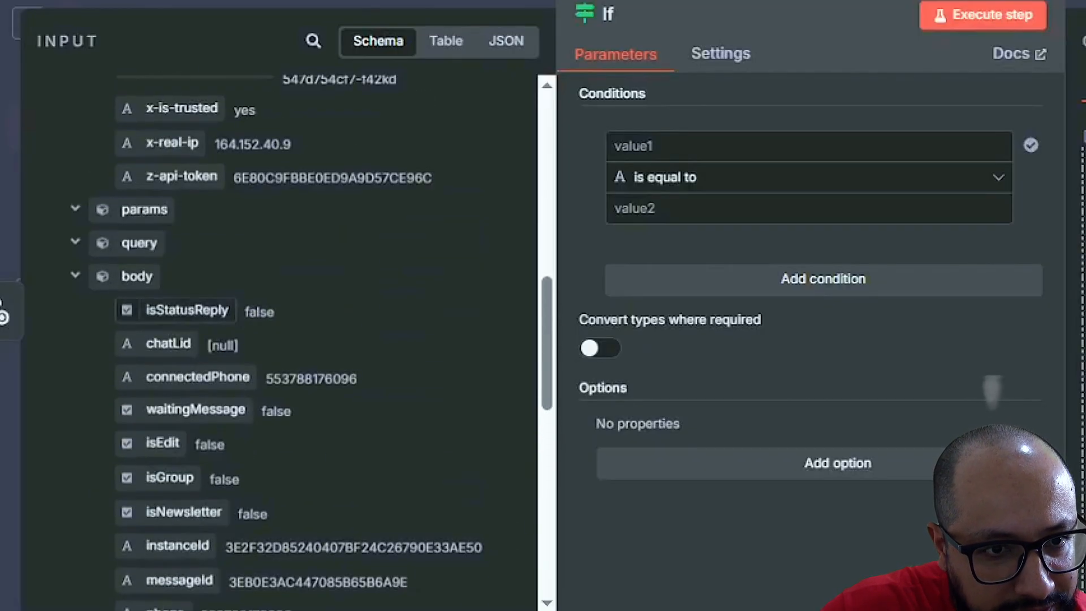
pyautogui.moveTo(992, 378); pyautogui.dragTo(994, 378)
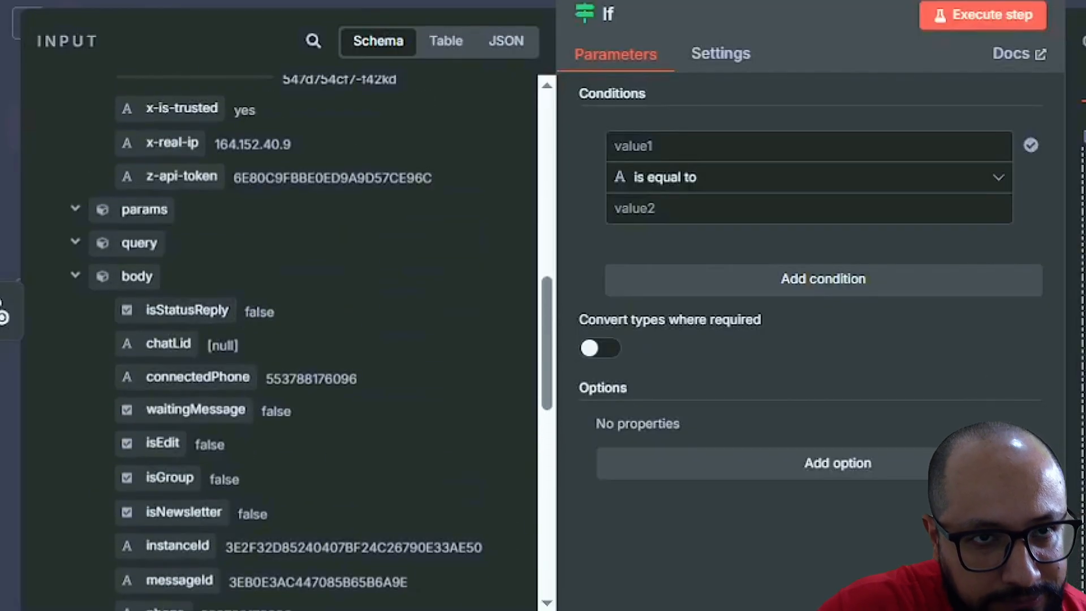
pyautogui.hotkey('alt', 'Tab')
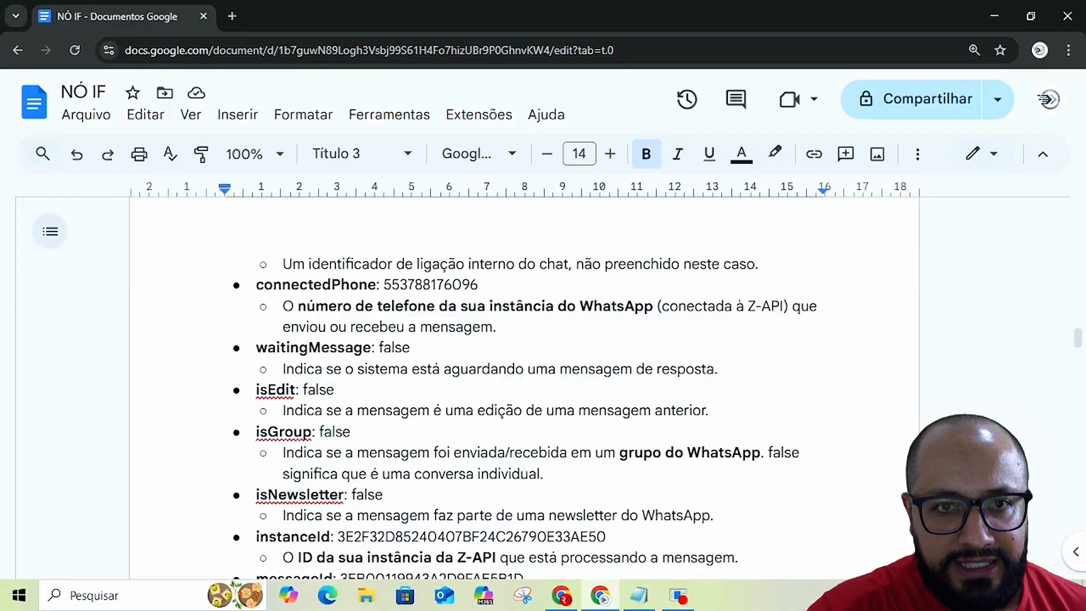
pyautogui.moveTo(390, 285); pyautogui.dragTo(453, 284)
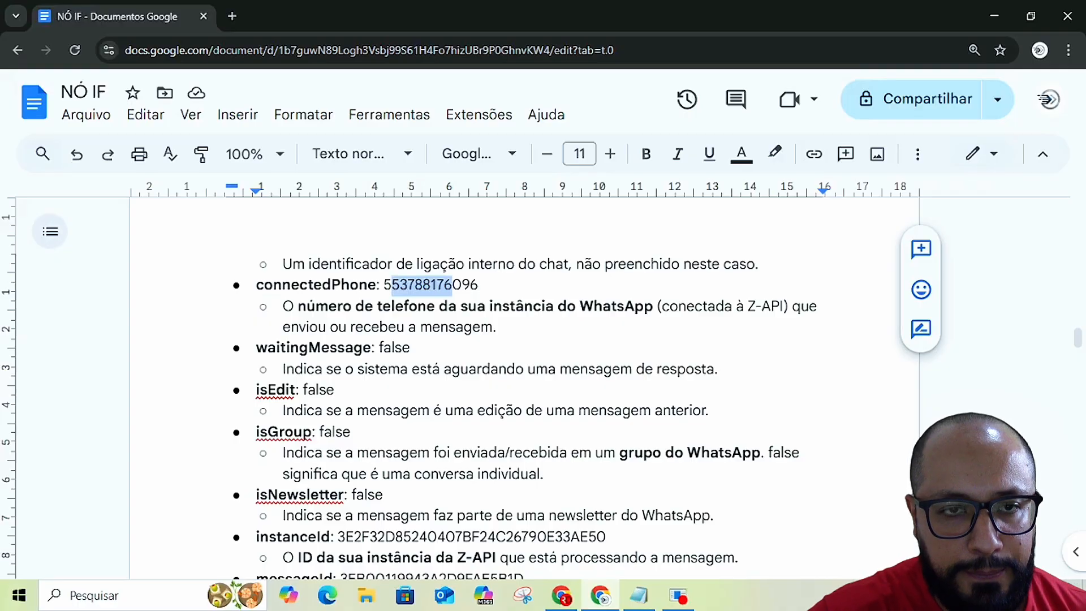
pyautogui.scroll(-1, 524, 385)
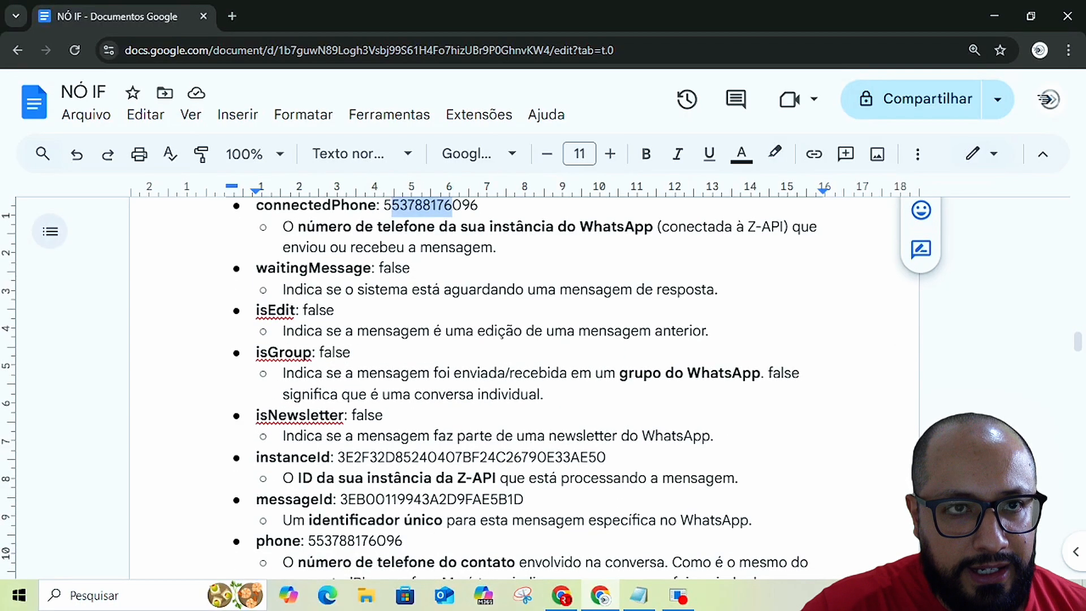
# Check the phone and fromMe fields in the n8n input against their Google Docs explanations, highlighting the fromMe value.
pyautogui.hotkey('alt', 'Tab')
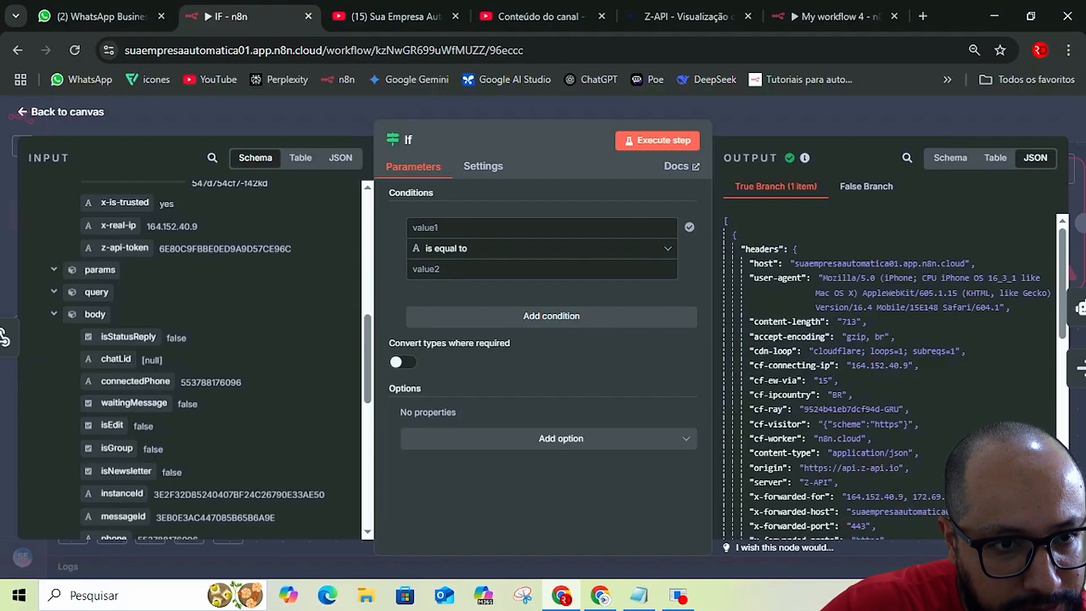
pyautogui.scroll(-3, 192, 357)
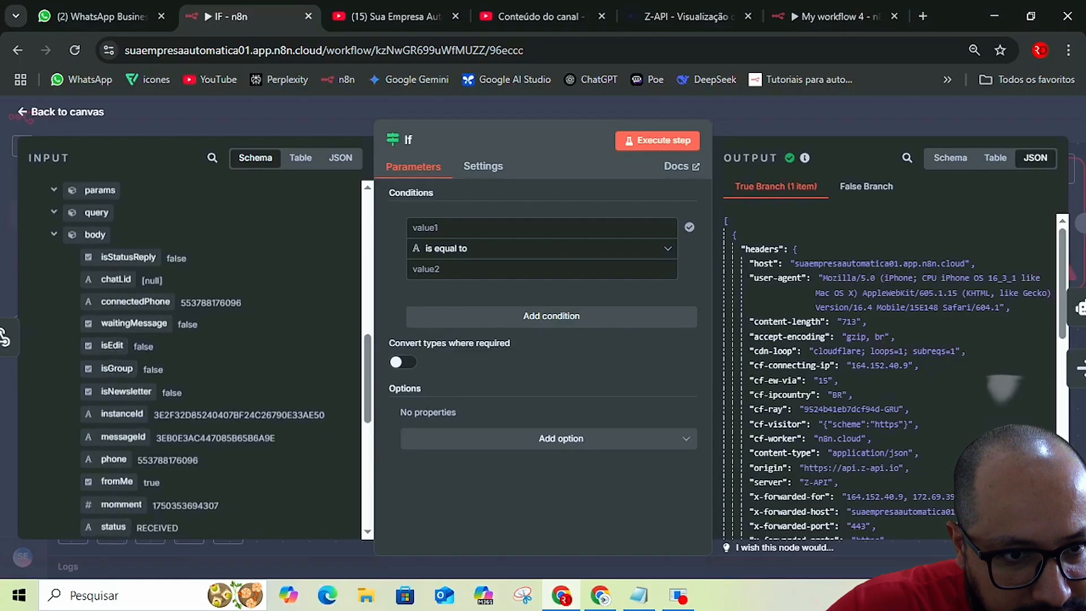
pyautogui.scroll(-3, 192, 356)
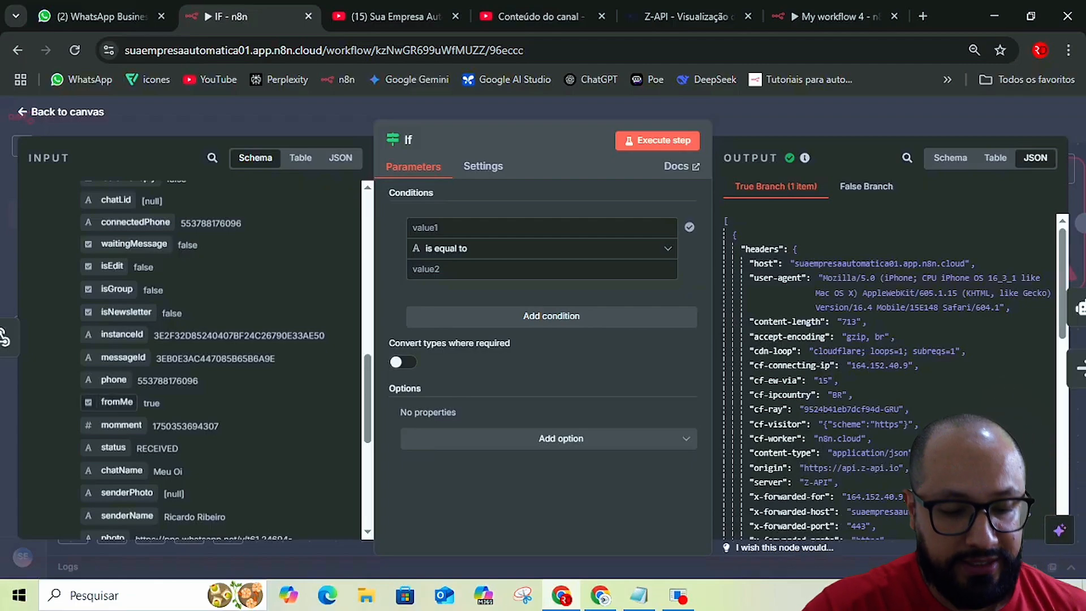
pyautogui.hotkey('alt', 'Tab')
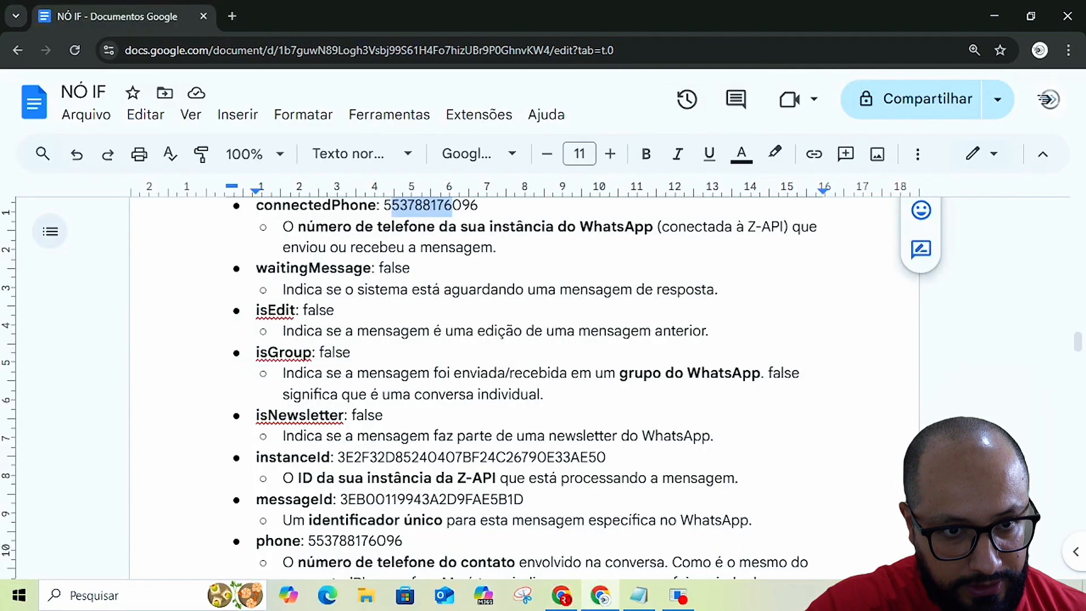
pyautogui.scroll(-4, 526, 390)
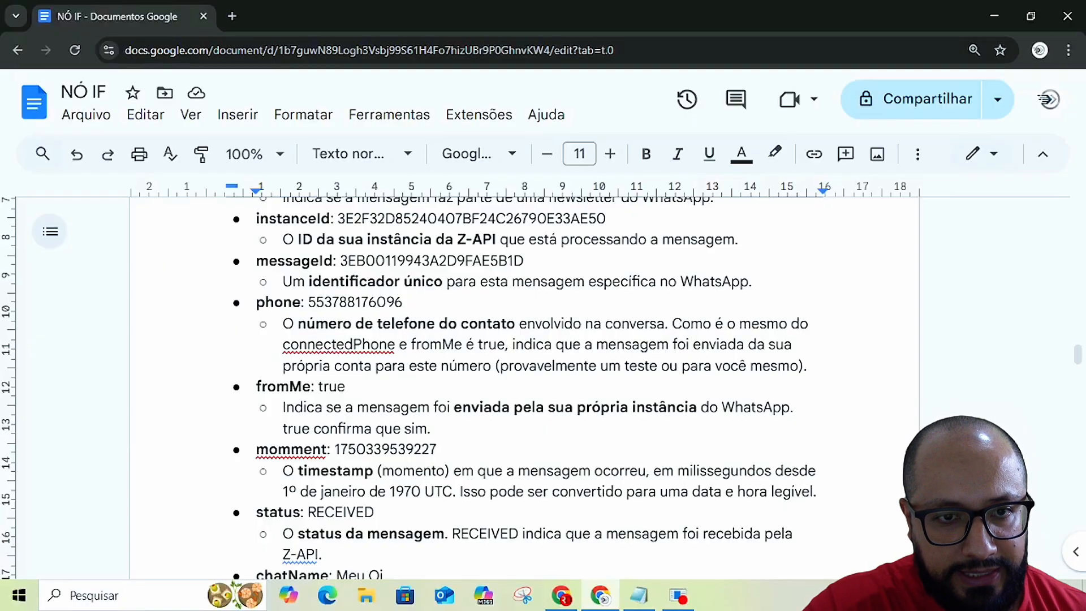
pyautogui.doubleClick(331, 387)
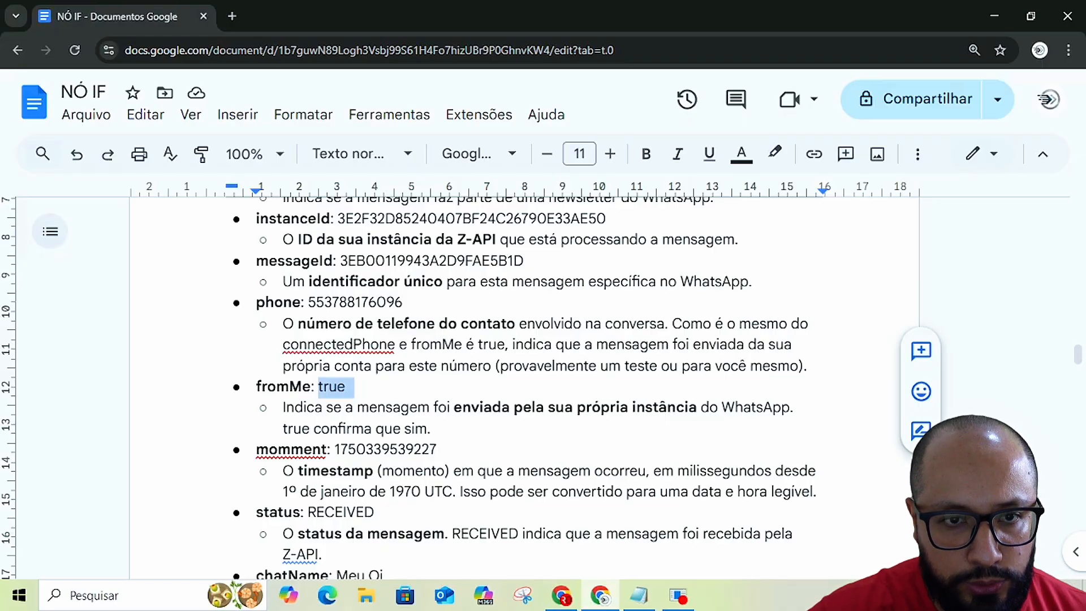
# Back in n8n, map the fromMe field from the Webhook body into the If condition's first value as {{ $json.body.fromMe }}.
pyautogui.hotkey('alt', 'Tab')
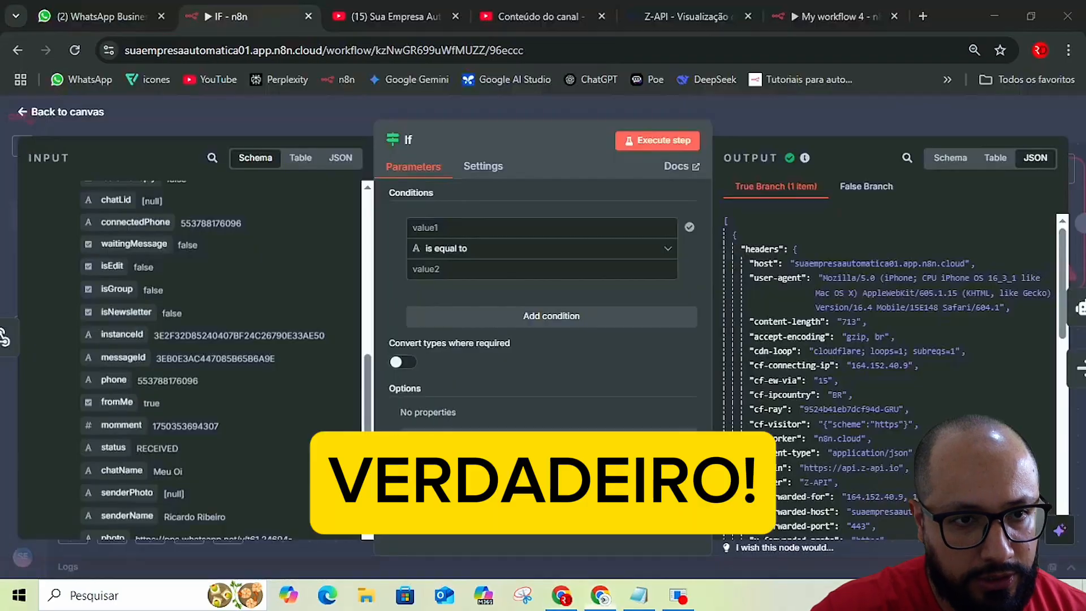
pyautogui.scroll(-3, 220, 356)
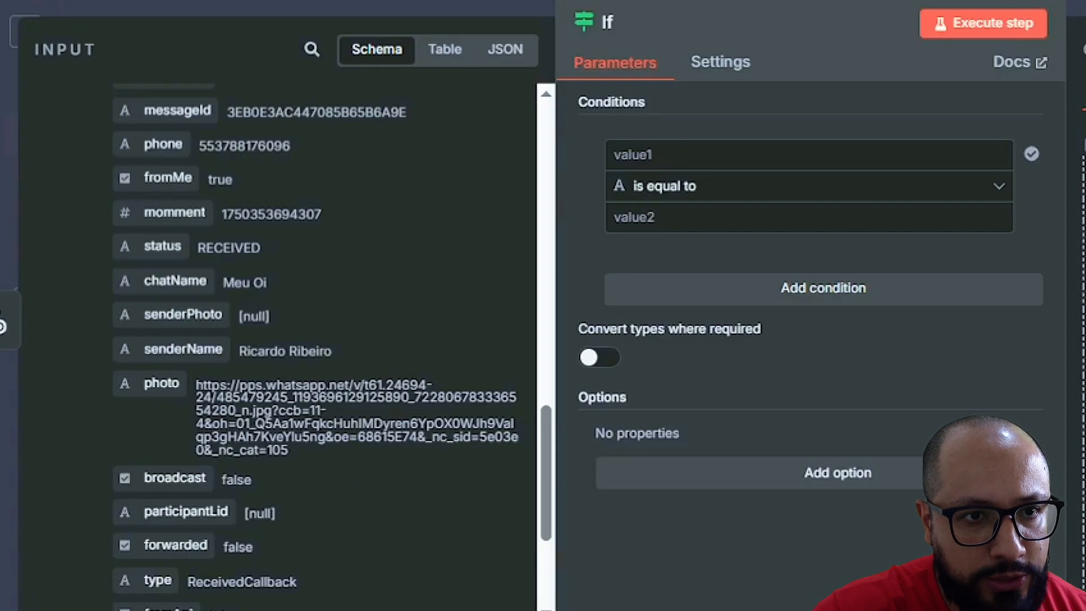
pyautogui.moveTo(208, 179); pyautogui.dragTo(233, 179)
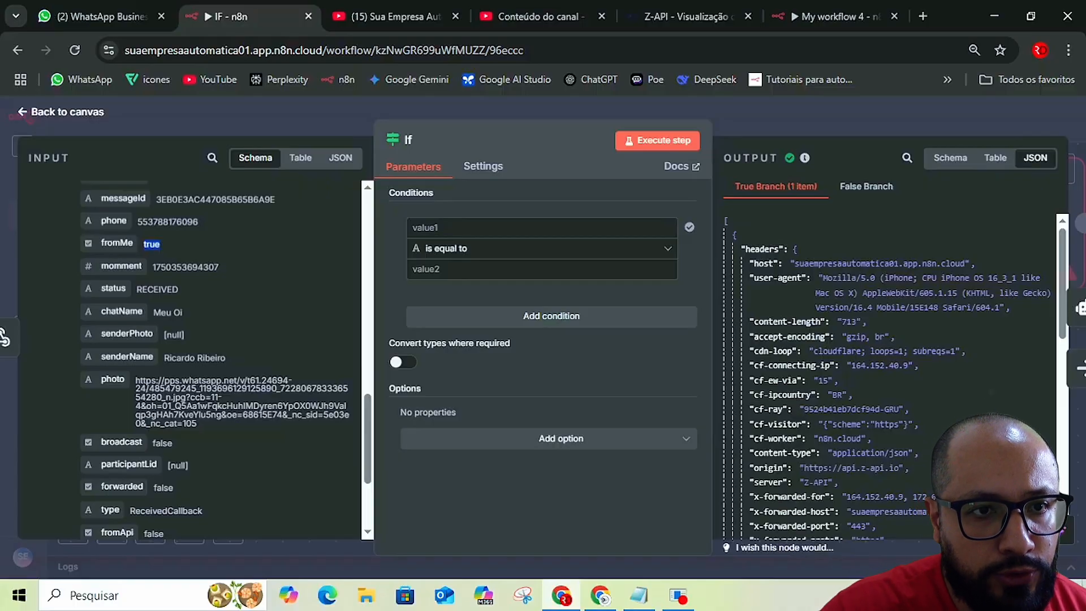
pyautogui.click(161, 244)
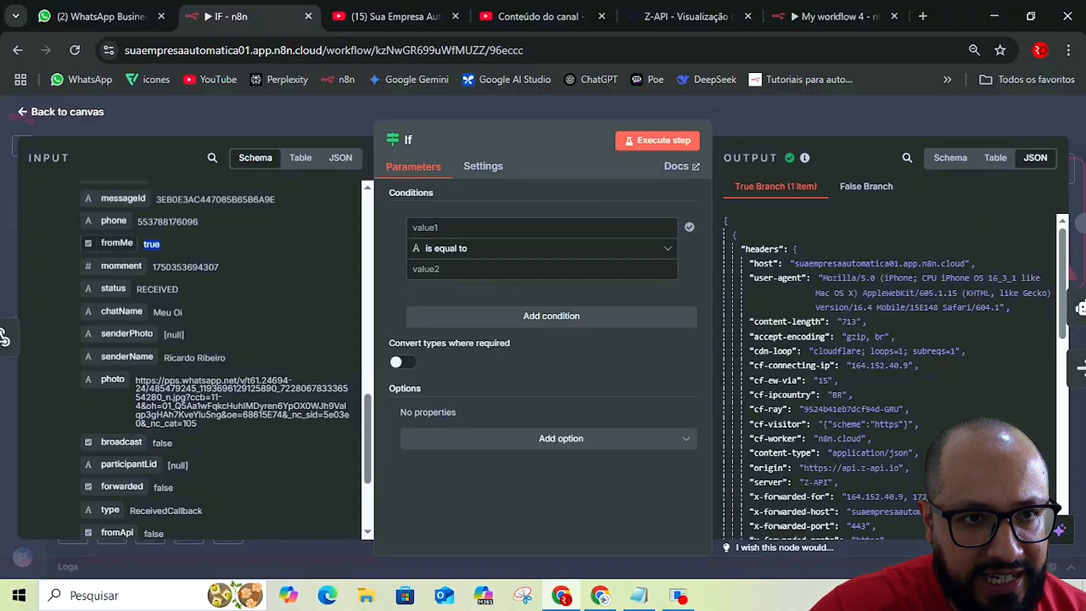
pyautogui.moveTo(116, 242); pyautogui.dragTo(432, 229)
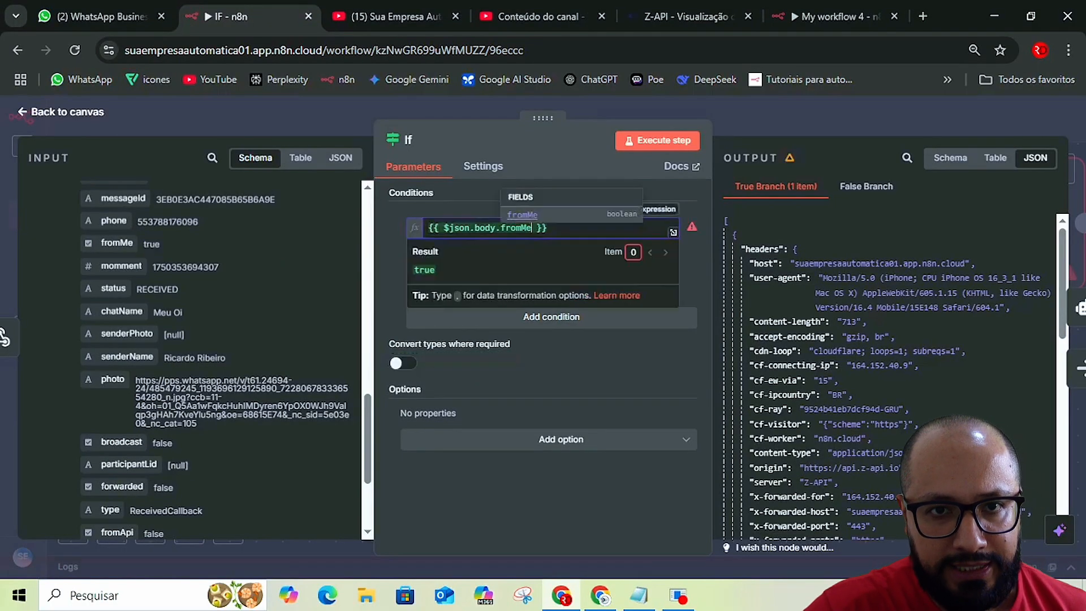
pyautogui.press('Escape')
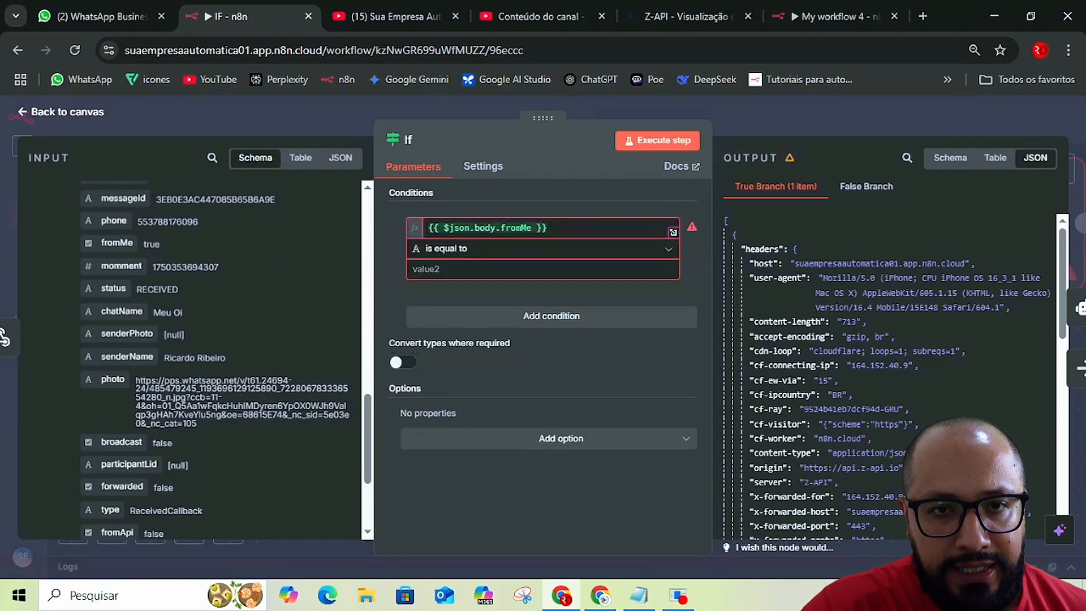
# Look over the If condition's comparison operators and translate the n8n page into Portuguese.
pyautogui.click(543, 248)
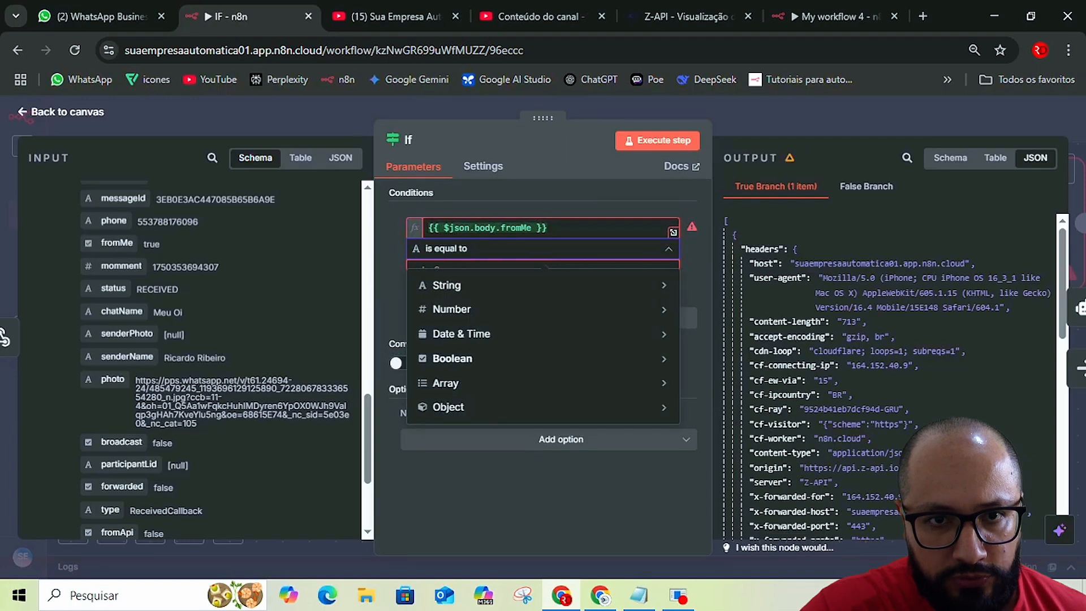
pyautogui.moveTo(543, 285)
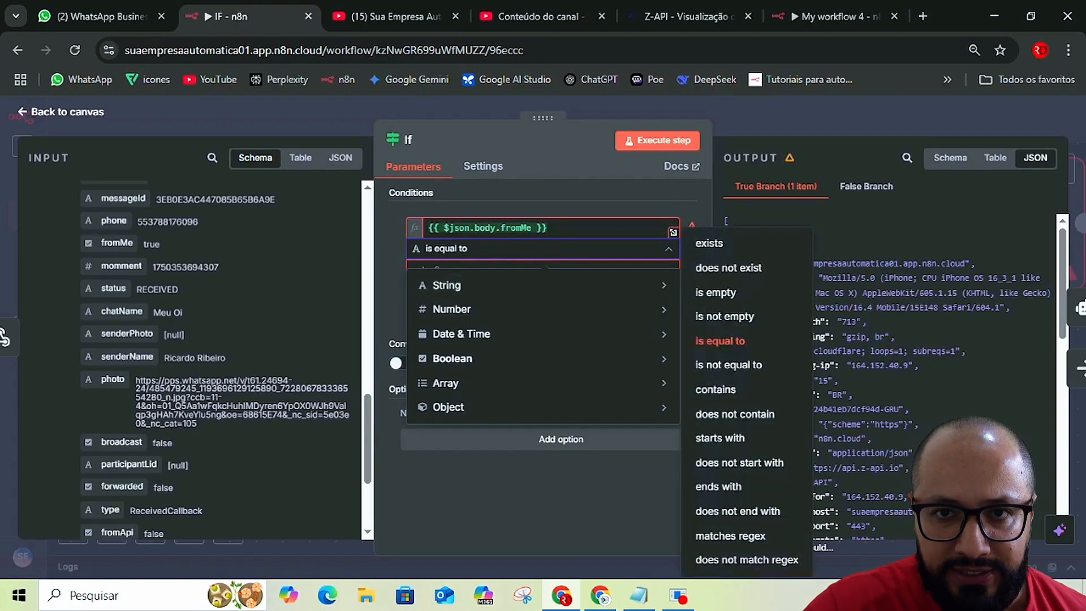
pyautogui.rightClick(702, 209)
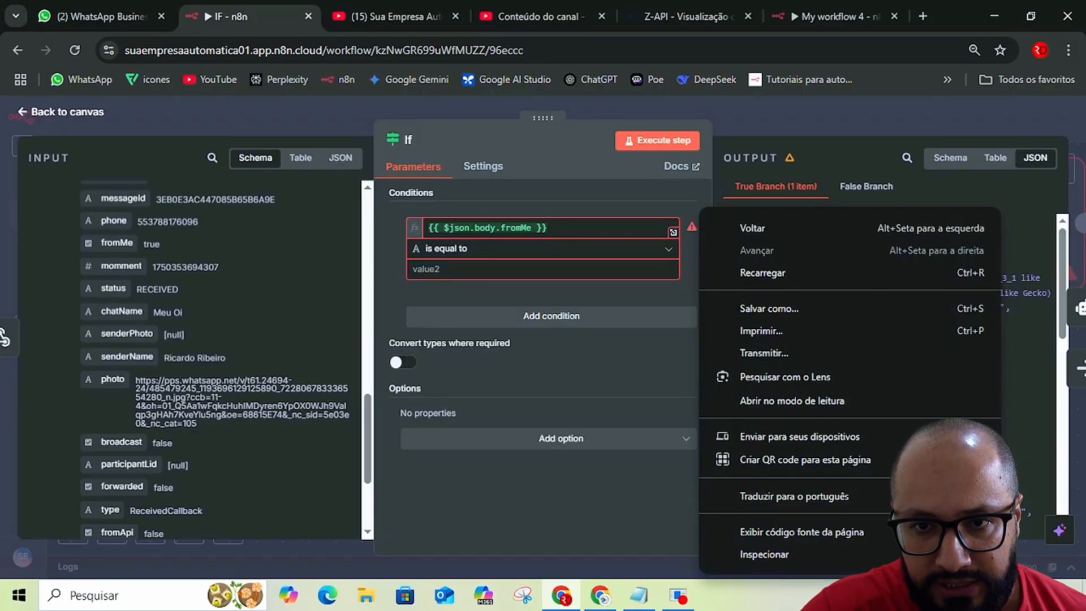
pyautogui.click(794, 496)
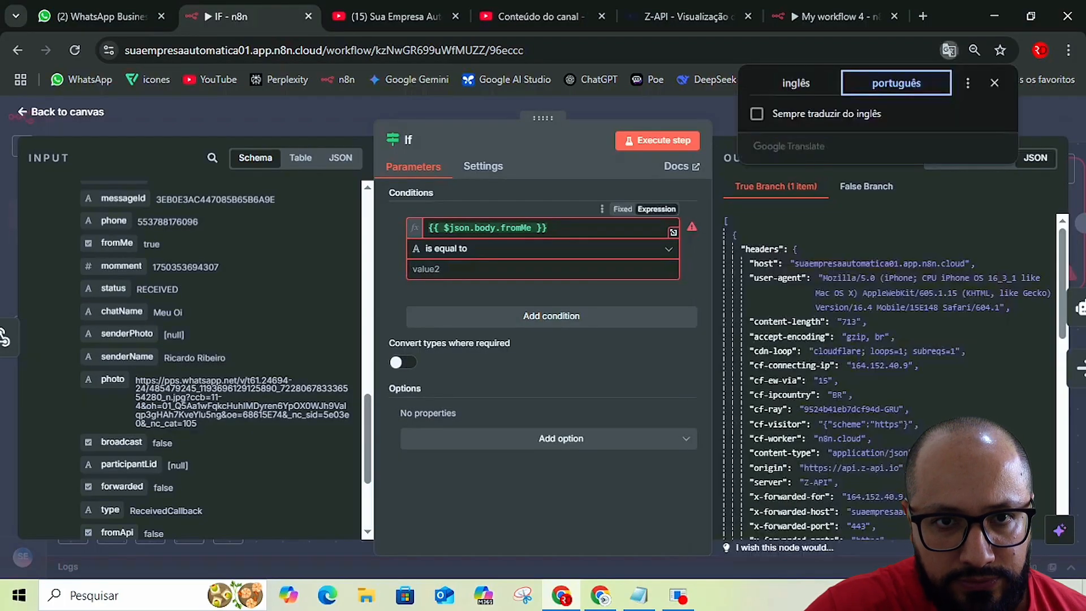
# Review the operators for each data type and set the If condition on fromMe to Boolean "is true".
pyautogui.click(543, 248)
pyautogui.moveTo(509, 285)
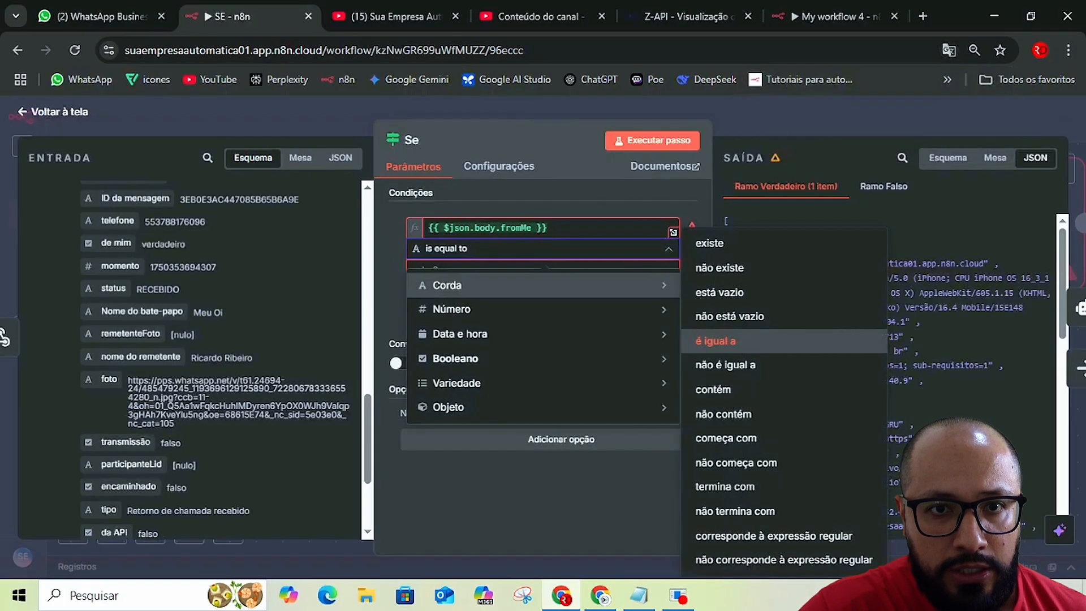
pyautogui.moveTo(509, 308)
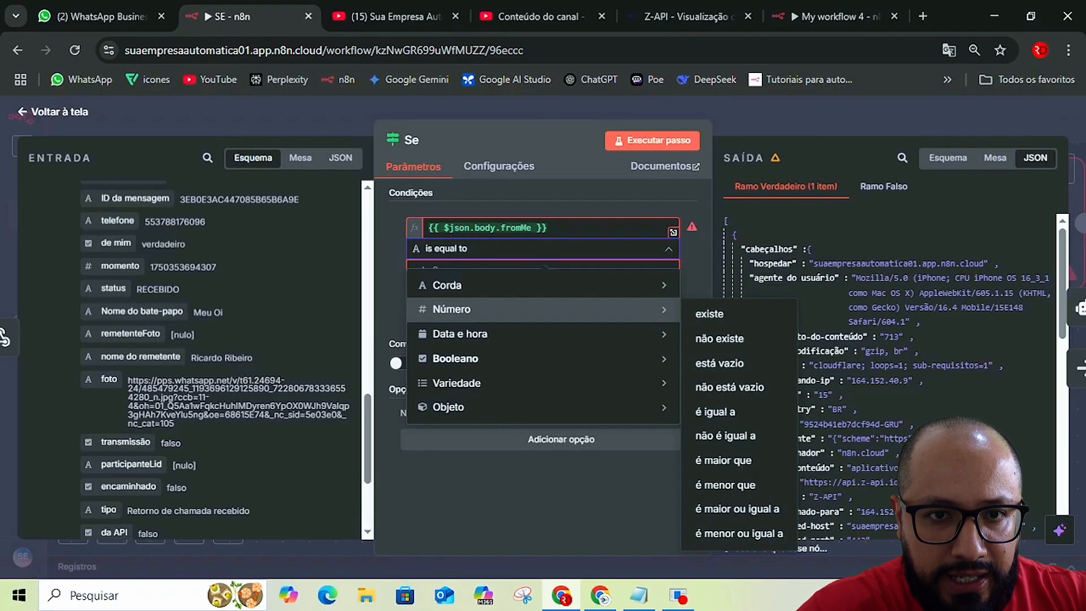
pyautogui.moveTo(509, 334)
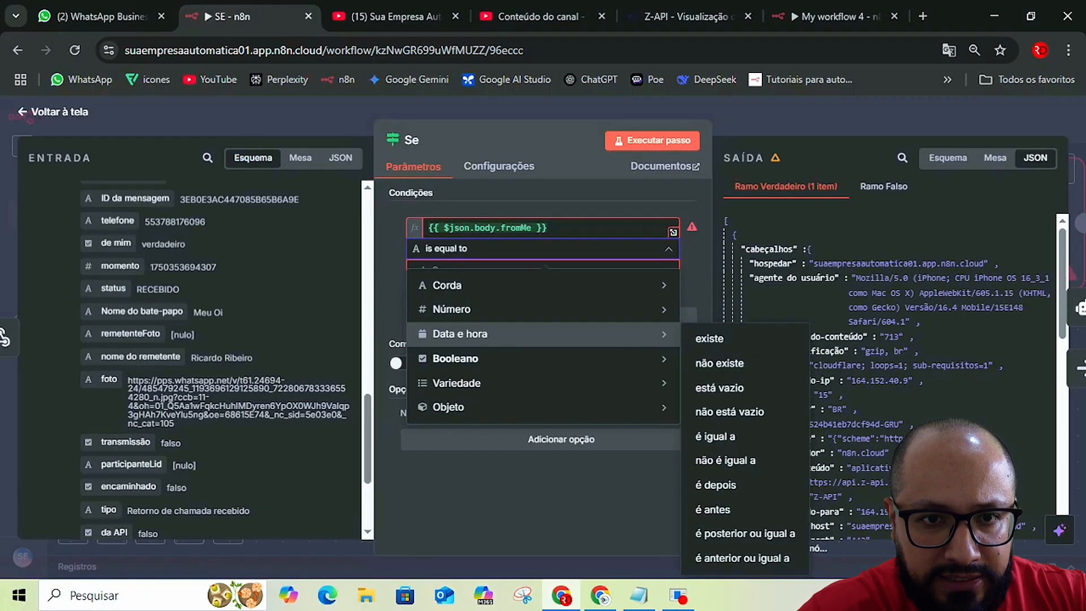
pyautogui.moveTo(509, 358)
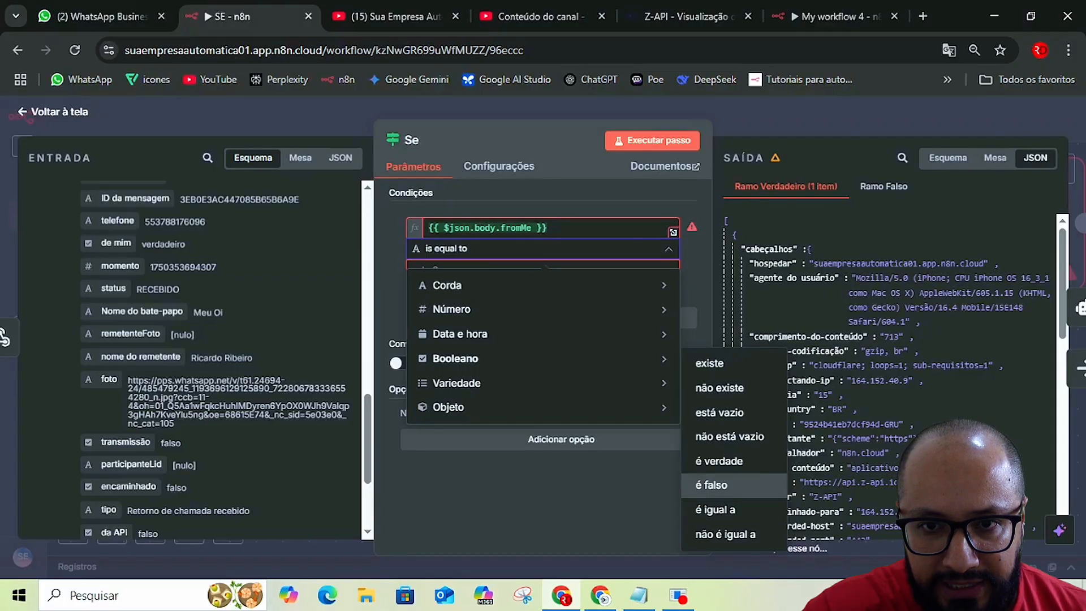
pyautogui.press('Return')
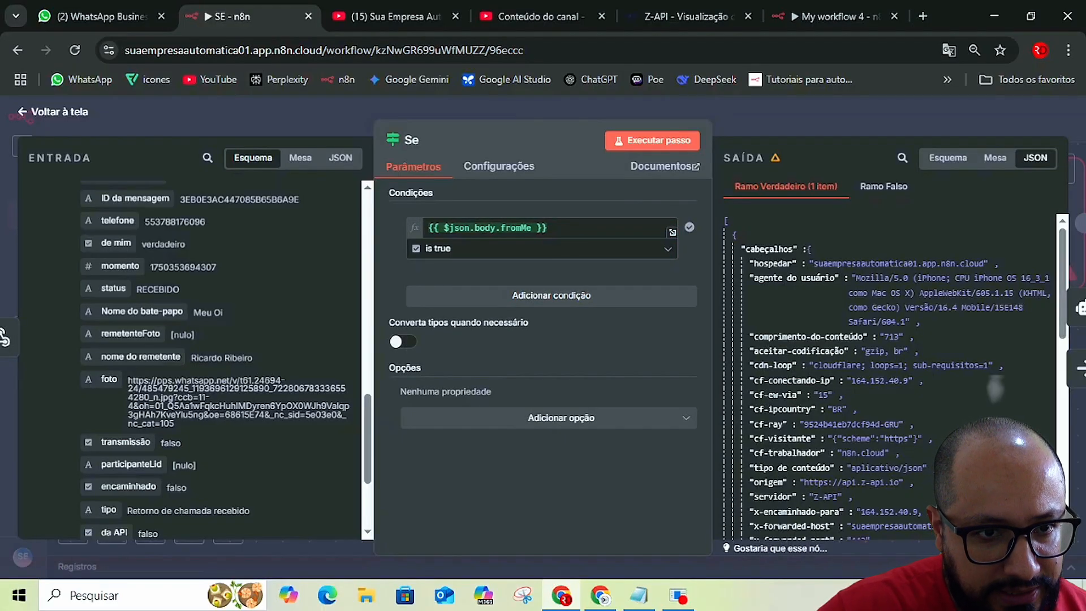
# Review the Webhook body fields in the If node's input against the fromMe condition.
pyautogui.scroll(-3, 215, 357)
pyautogui.scroll(1, 215, 356)
pyautogui.scroll(2, 214, 357)
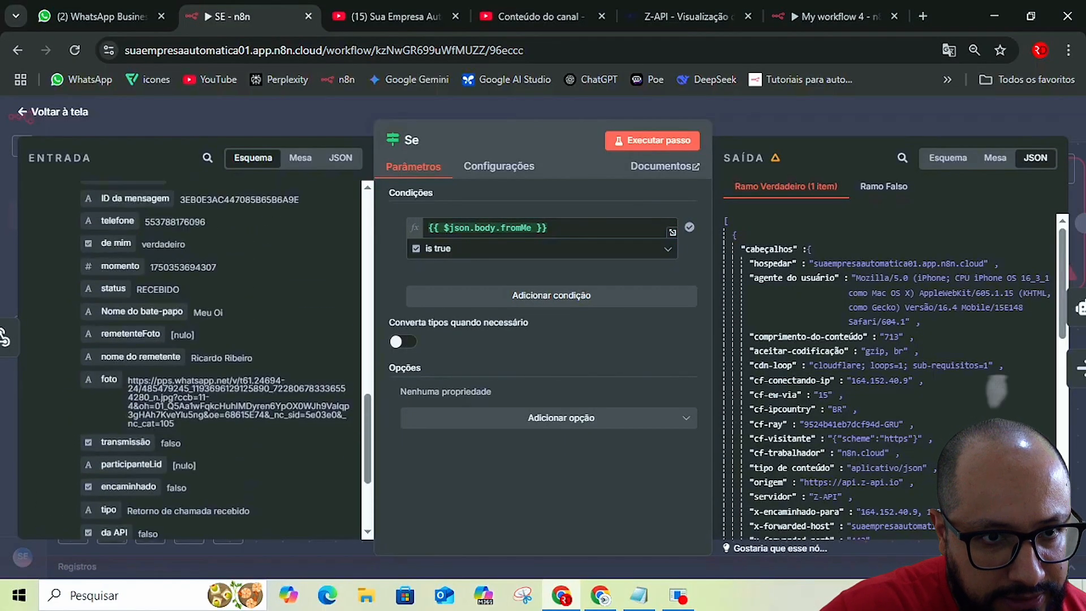
pyautogui.scroll(2, 215, 357)
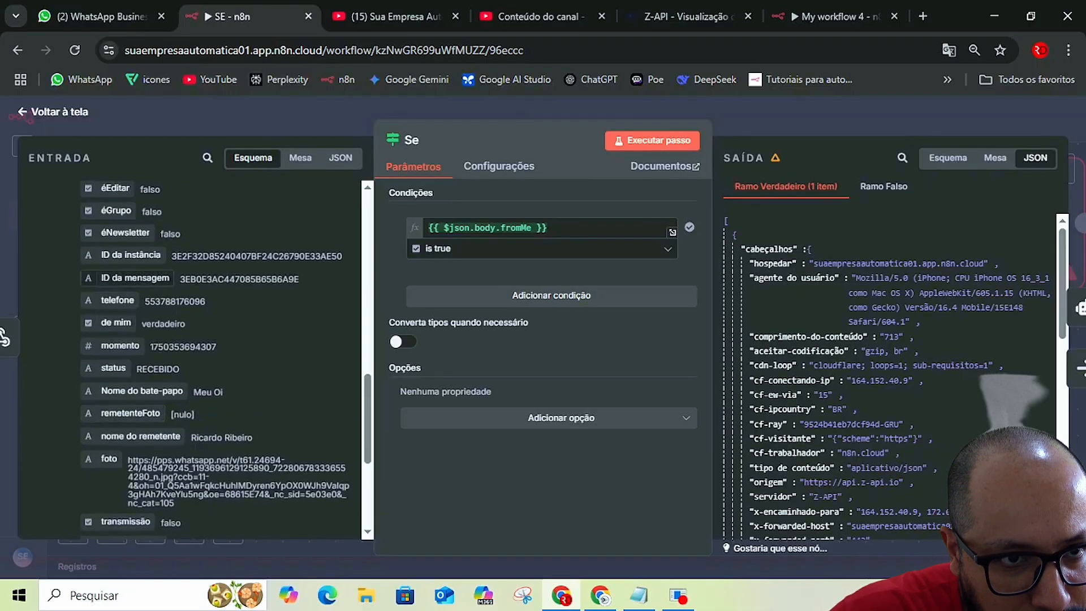
pyautogui.scroll(2, 113, 277)
pyautogui.scroll(2, 119, 277)
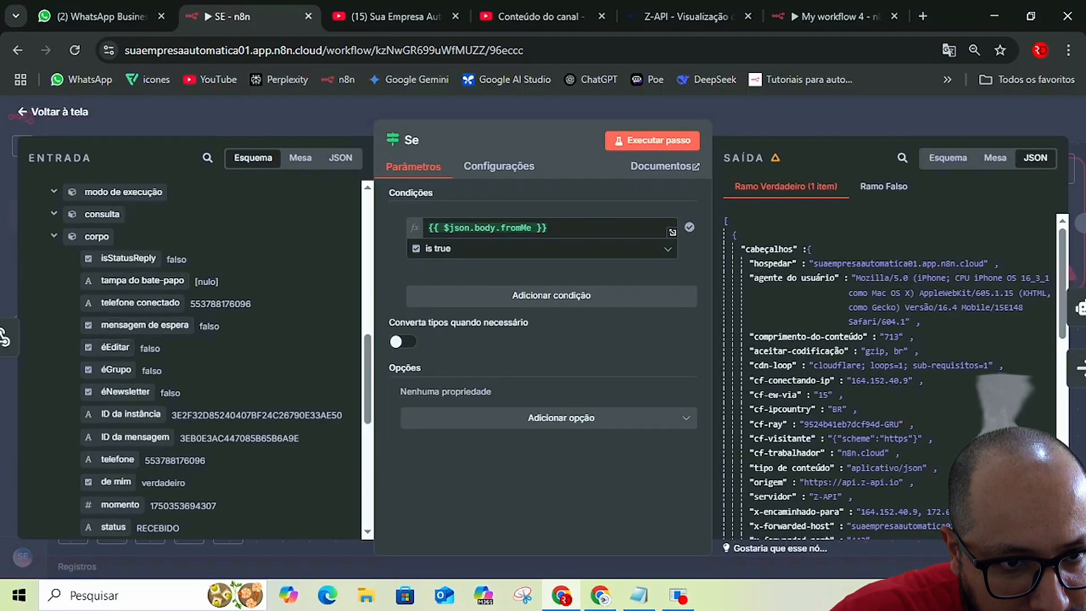
pyautogui.scroll(-2, 113, 396)
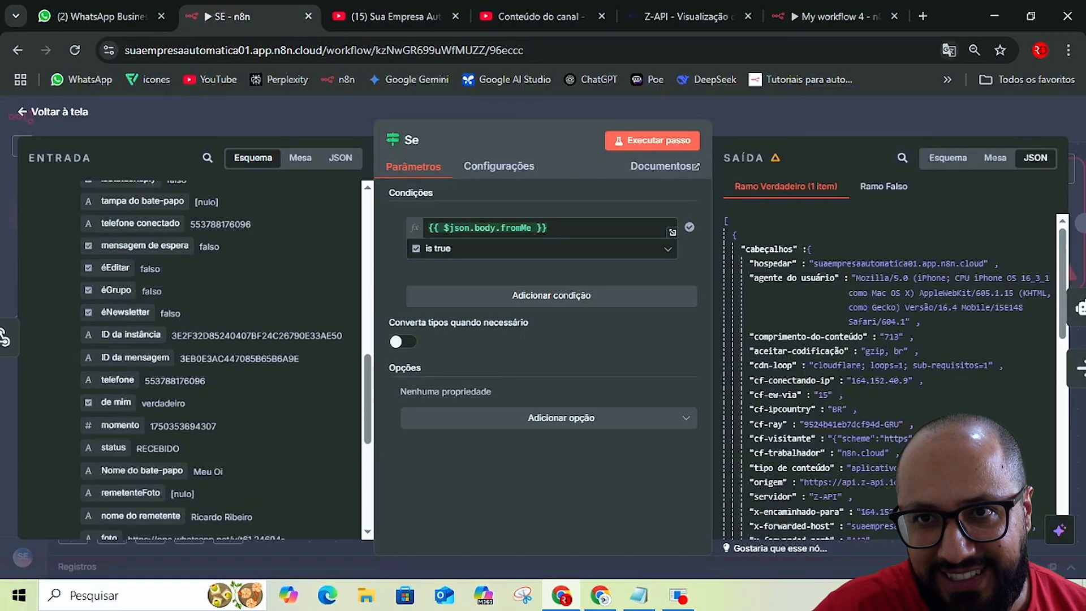
# Restore the page to English and execute the If node with the "is true" condition on fromMe.
pyautogui.click(949, 50)
pyautogui.click(795, 83)
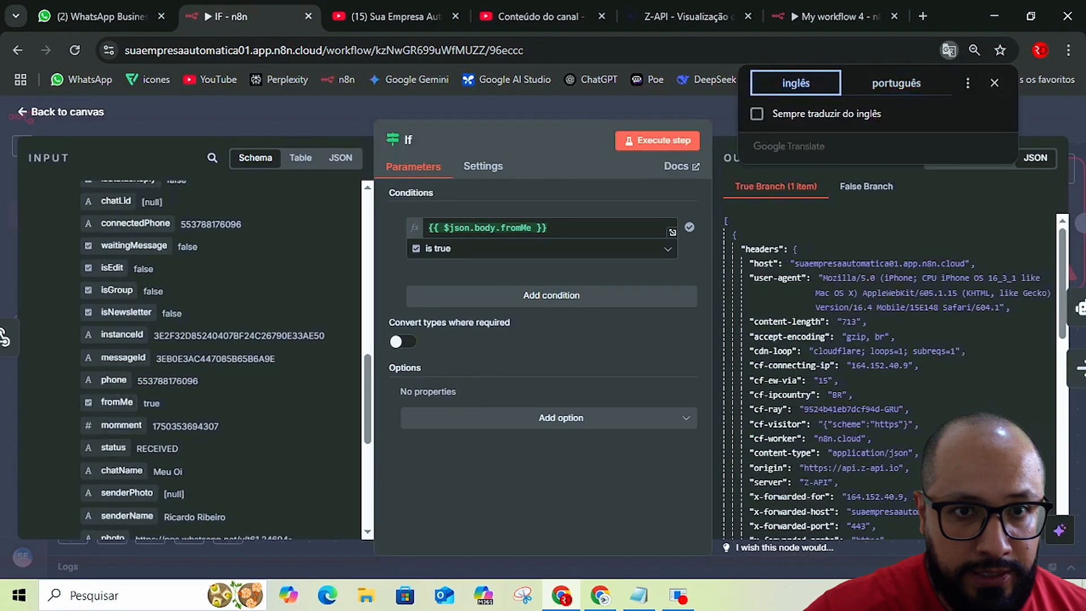
pyautogui.moveTo(147, 404); pyautogui.dragTo(161, 403)
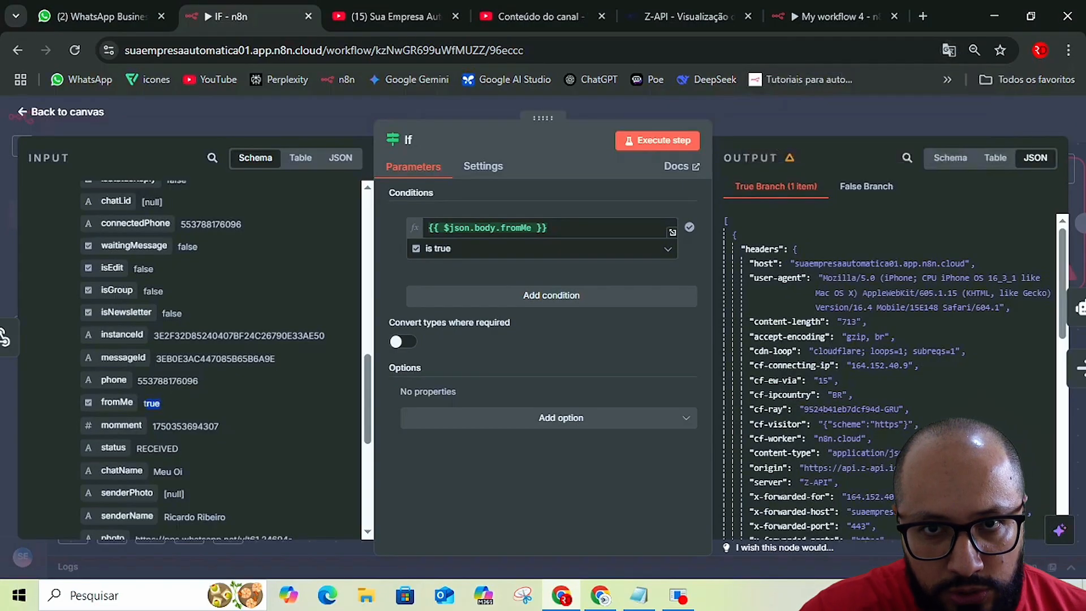
pyautogui.click(657, 140)
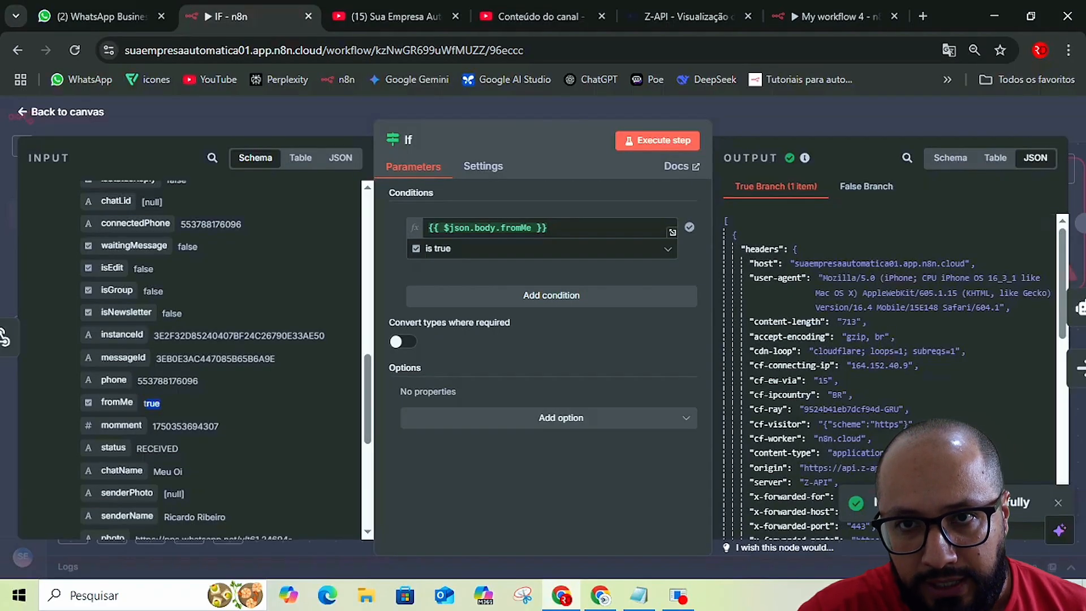
# Translate the page into Portuguese and examine the If node's true branch JSON output before returning to the canvas.
pyautogui.rightClick(597, 127)
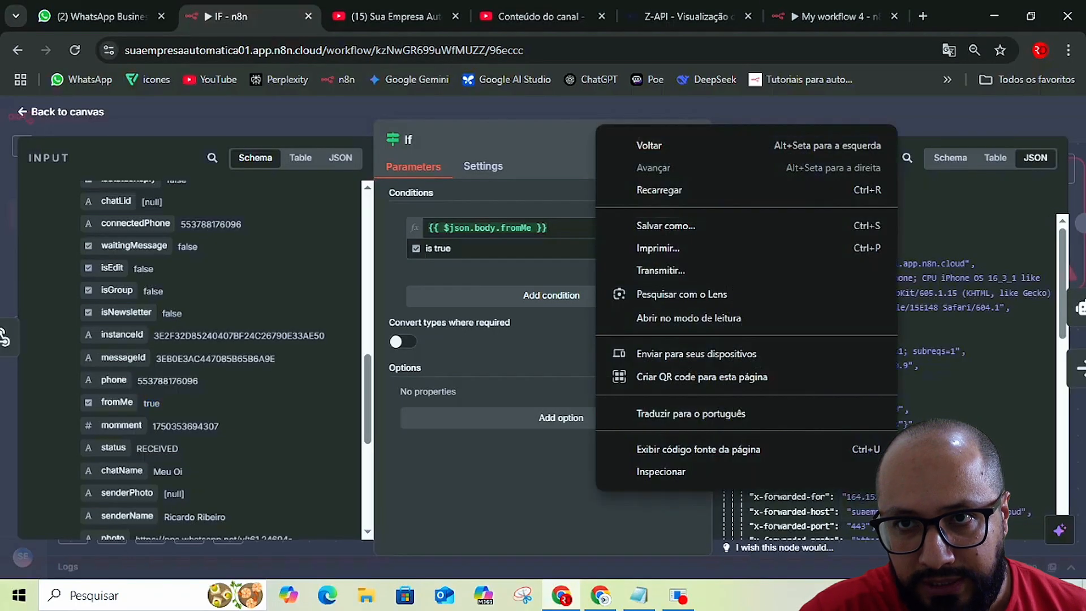
pyautogui.click(645, 412)
pyautogui.click(895, 84)
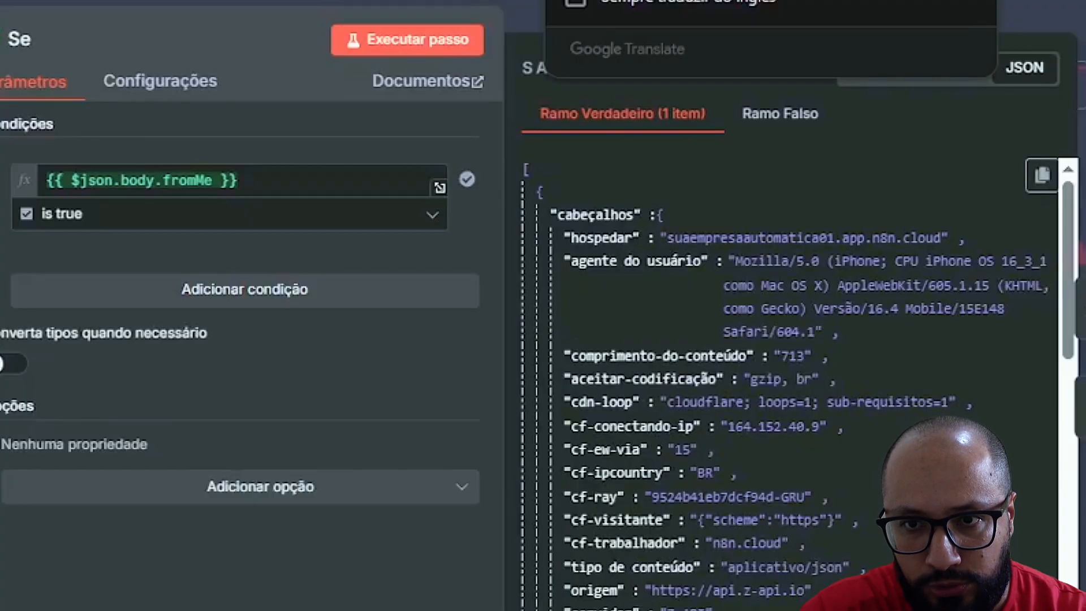
pyautogui.scroll(-1, 791, 368)
pyautogui.scroll(-5, 792, 368)
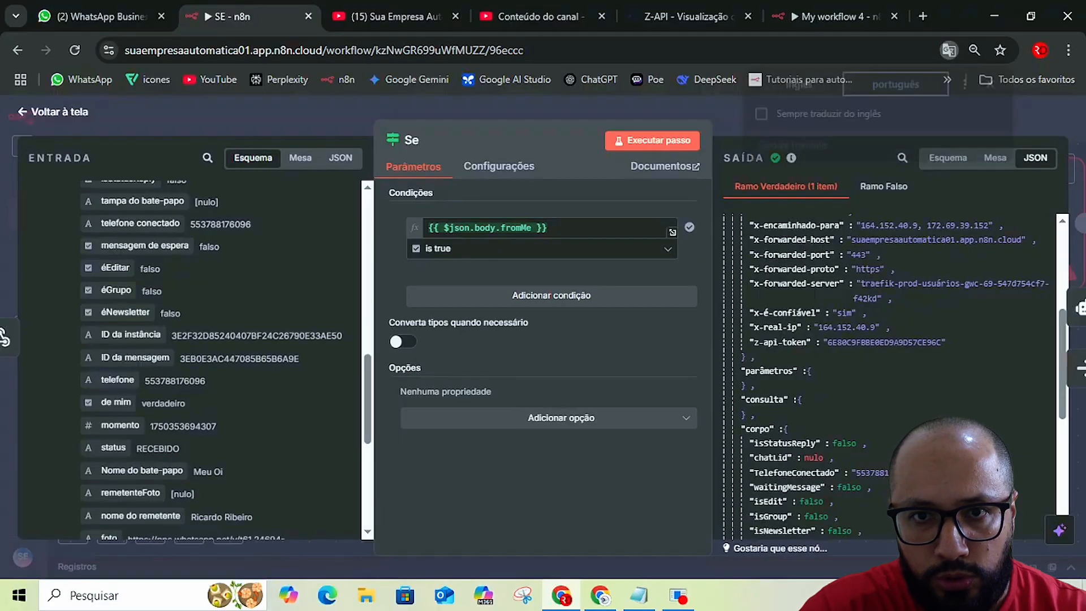
pyautogui.press('Escape')
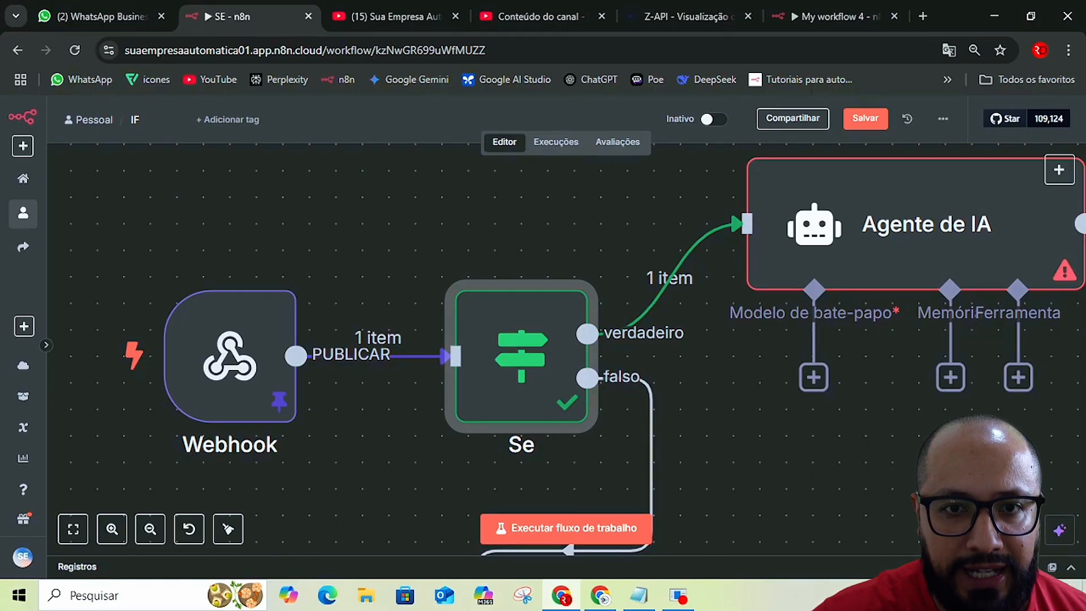
# Change the If node's fromMe condition to Boolean "is false" and execute the node.
pyautogui.doubleClick(520, 357)
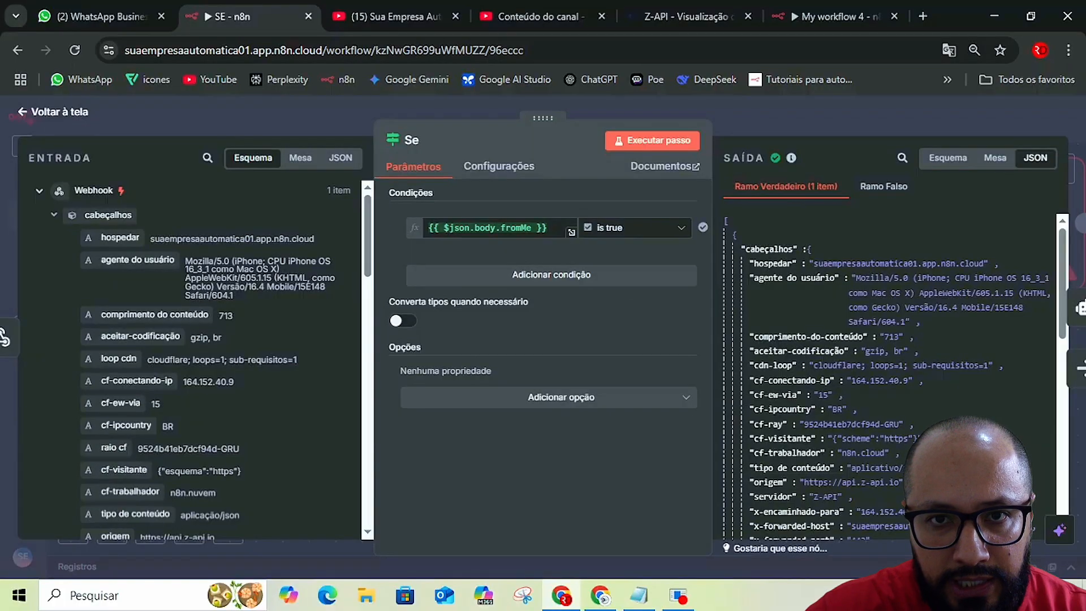
pyautogui.click(633, 227)
pyautogui.moveTo(628, 338)
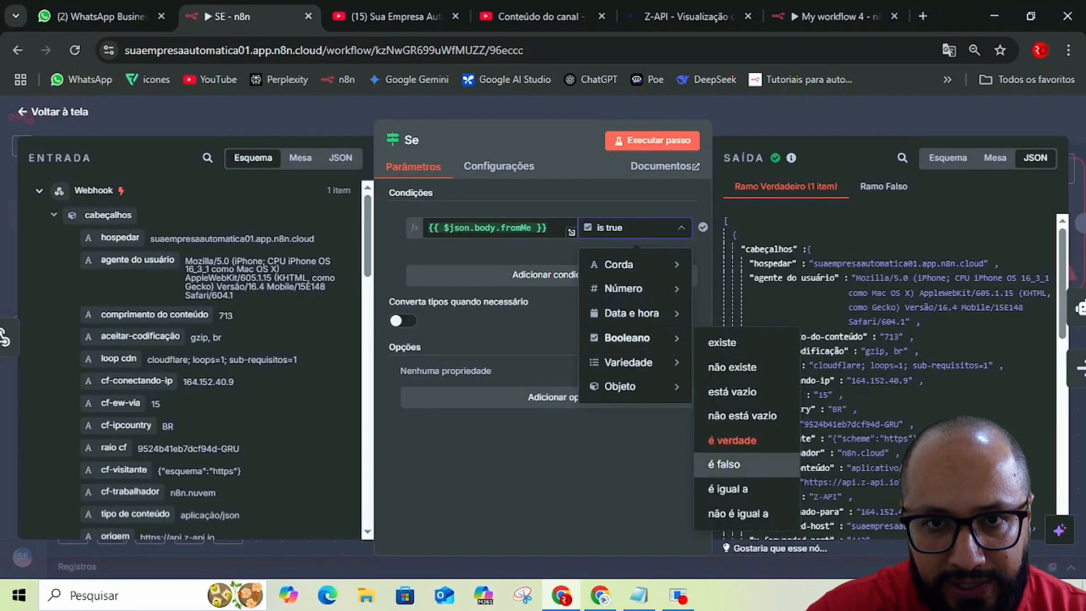
pyautogui.click(724, 464)
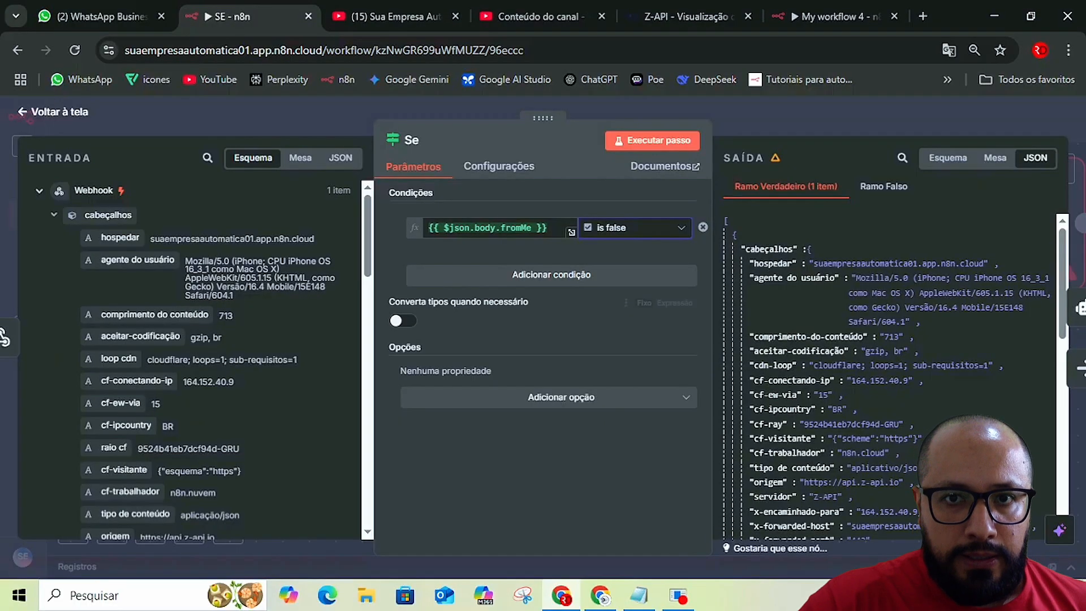
pyautogui.click(652, 140)
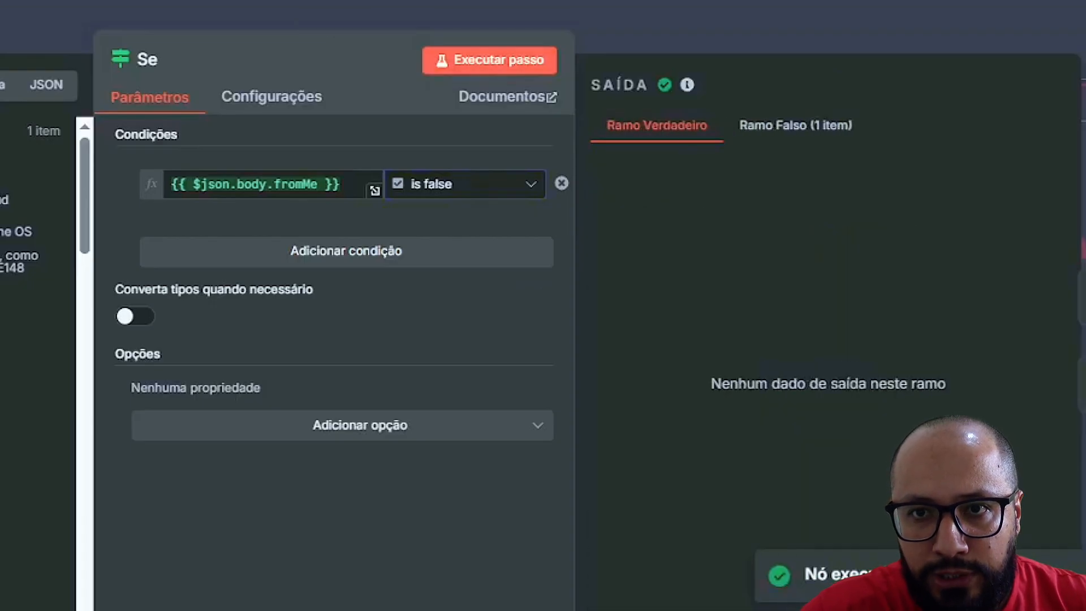
# Compare the If node's false and true branch outputs and return to the canvas.
pyautogui.click(795, 125)
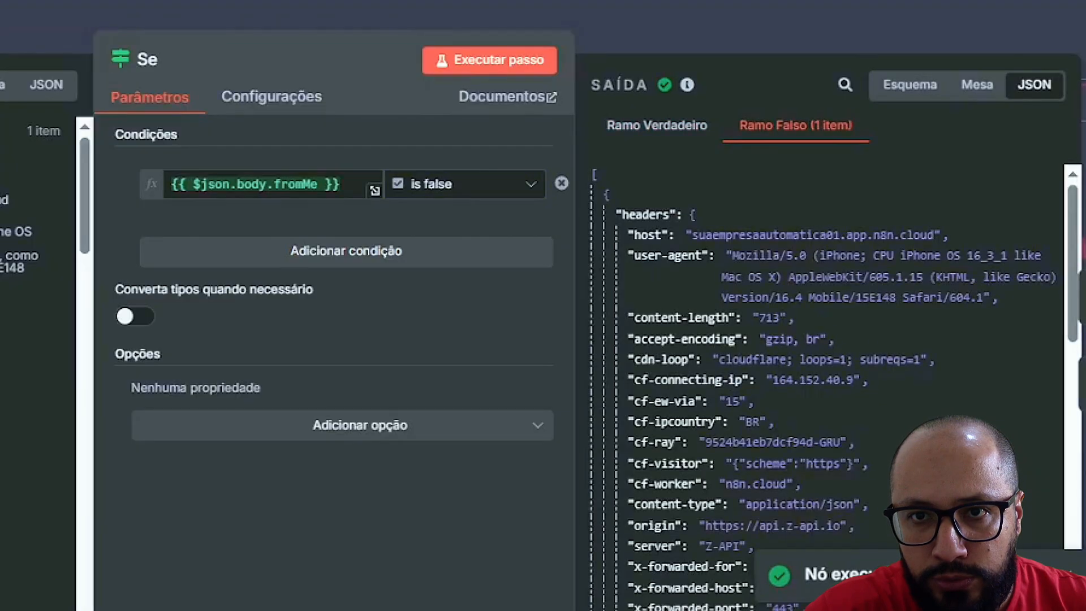
pyautogui.click(656, 125)
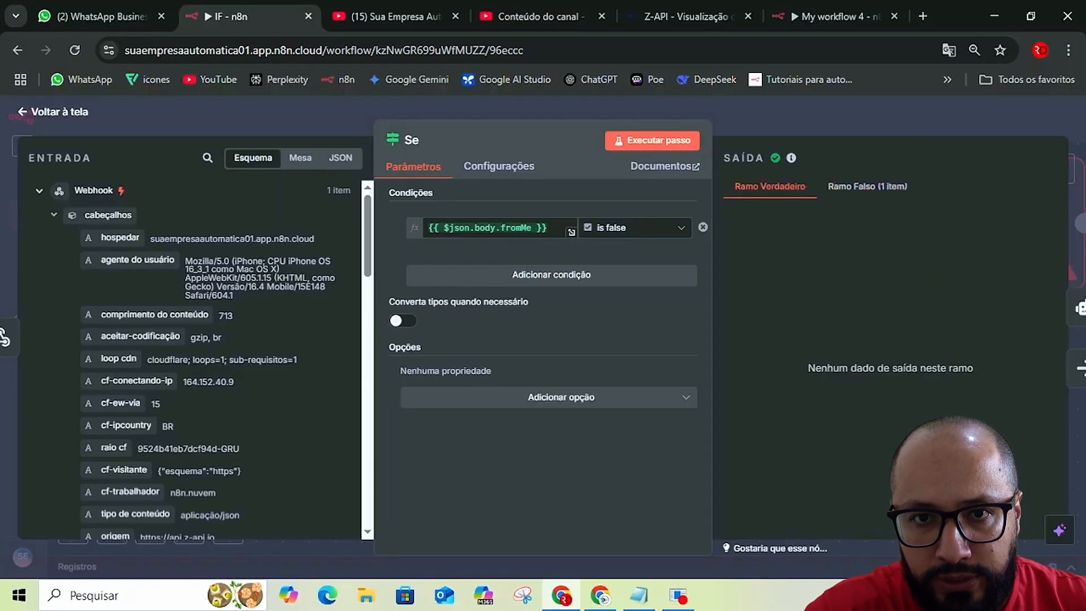
pyautogui.press('Escape')
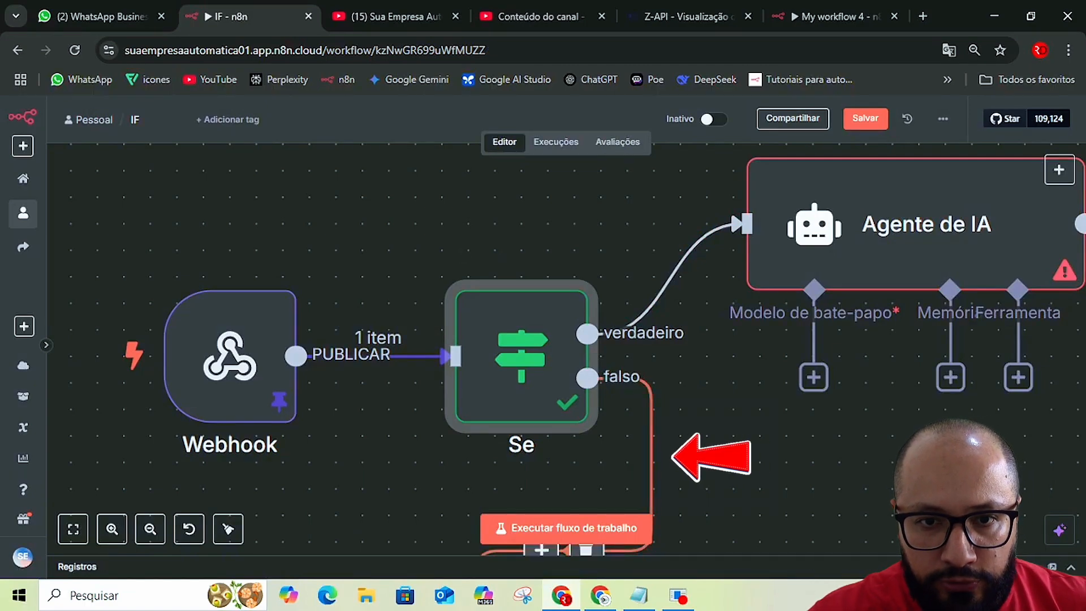
# Trace the If node's false connection on the canvas to the no operation node.
pyautogui.scroll(-4, 600, 464)
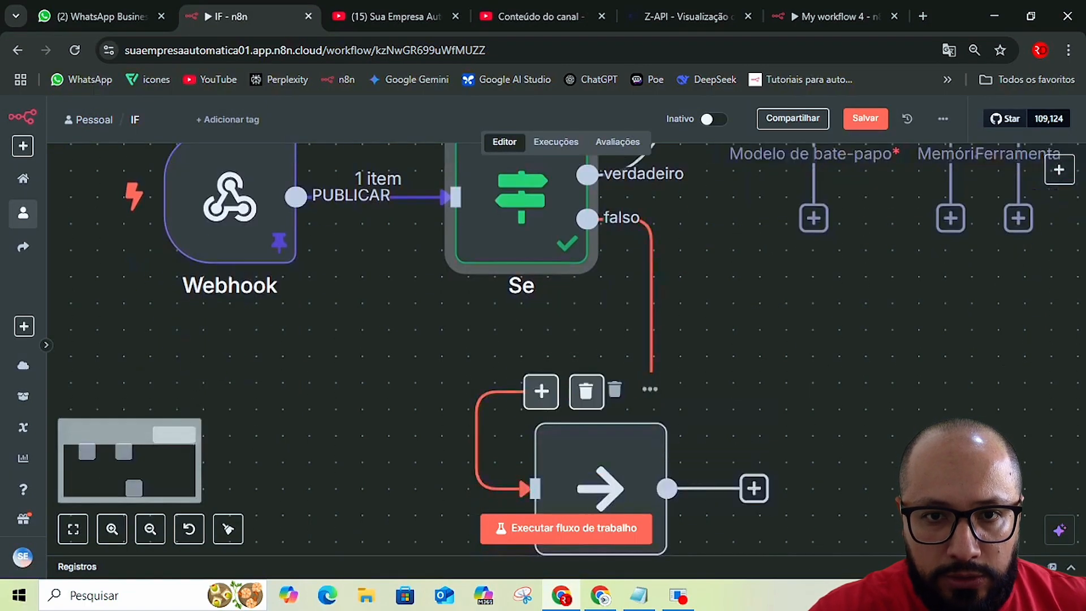
pyautogui.scroll(-2, 599, 396)
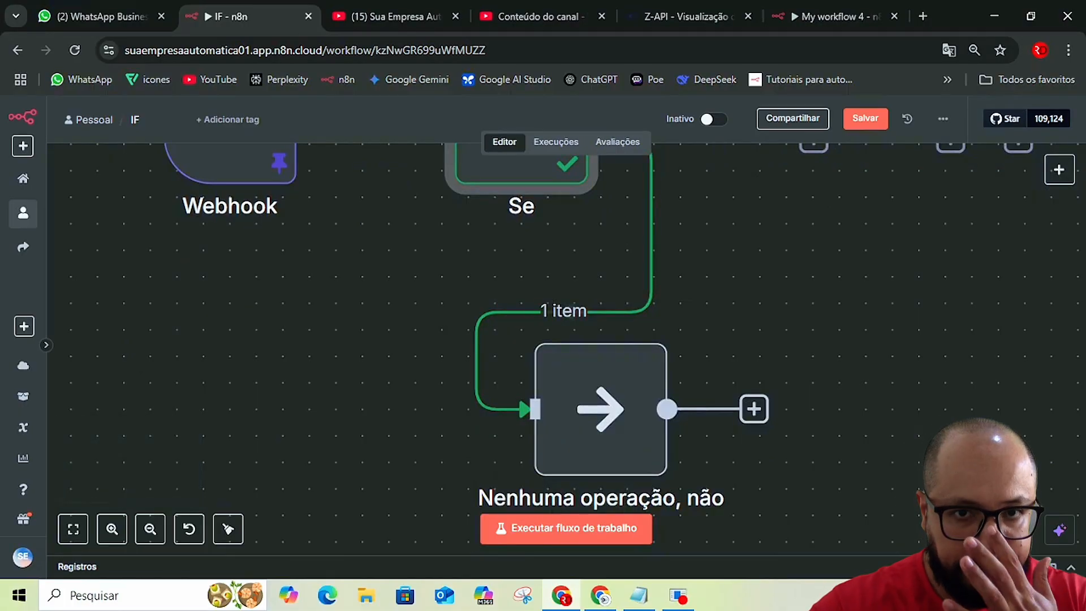
pyautogui.scroll(1, 599, 396)
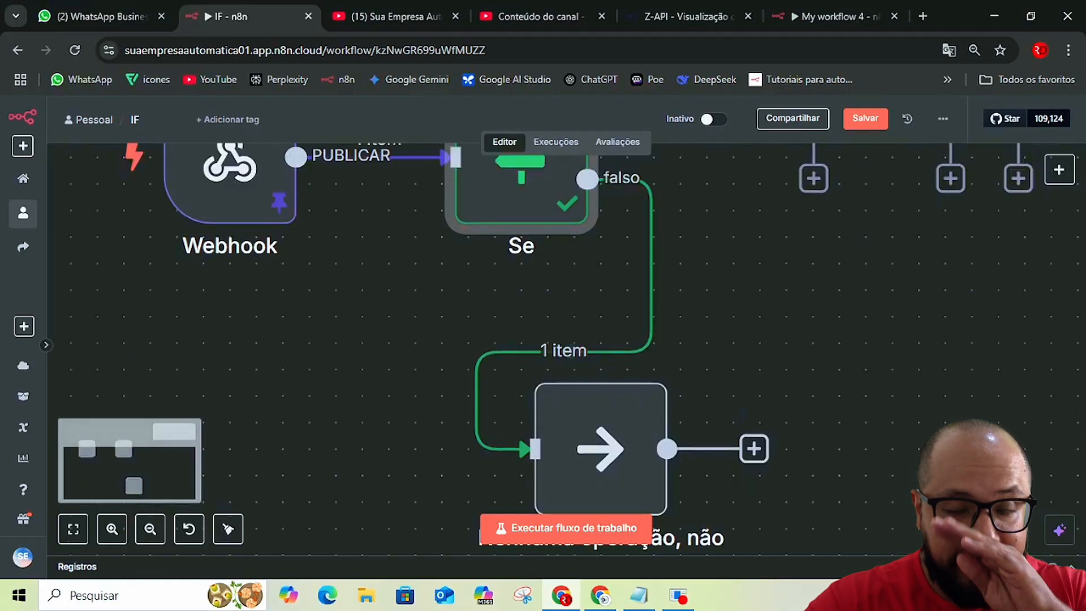
pyautogui.scroll(2, 599, 396)
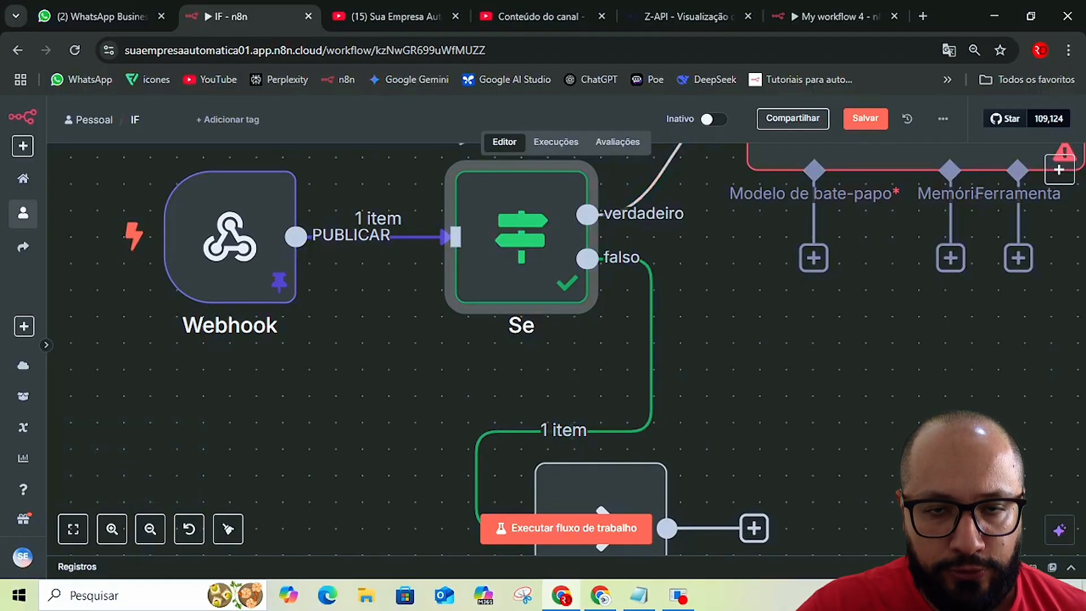
# Open the If node, switch to the NÓ IF Google Docs document and examine its If conditions, especially the isGroup rule for not replying to groups.
pyautogui.press('Return')
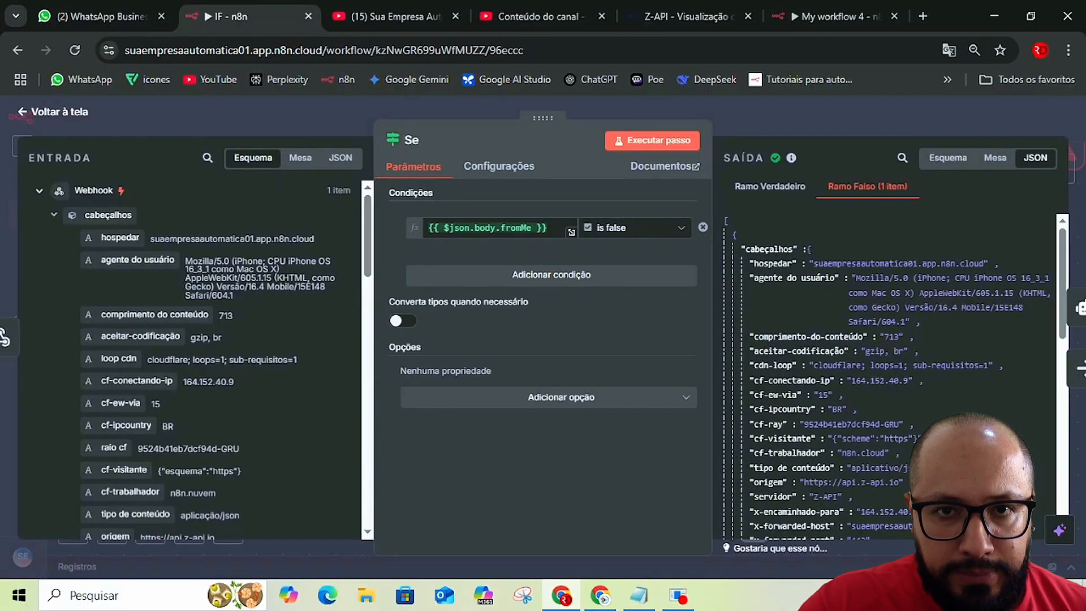
pyautogui.hotkey('alt', 'Tab')
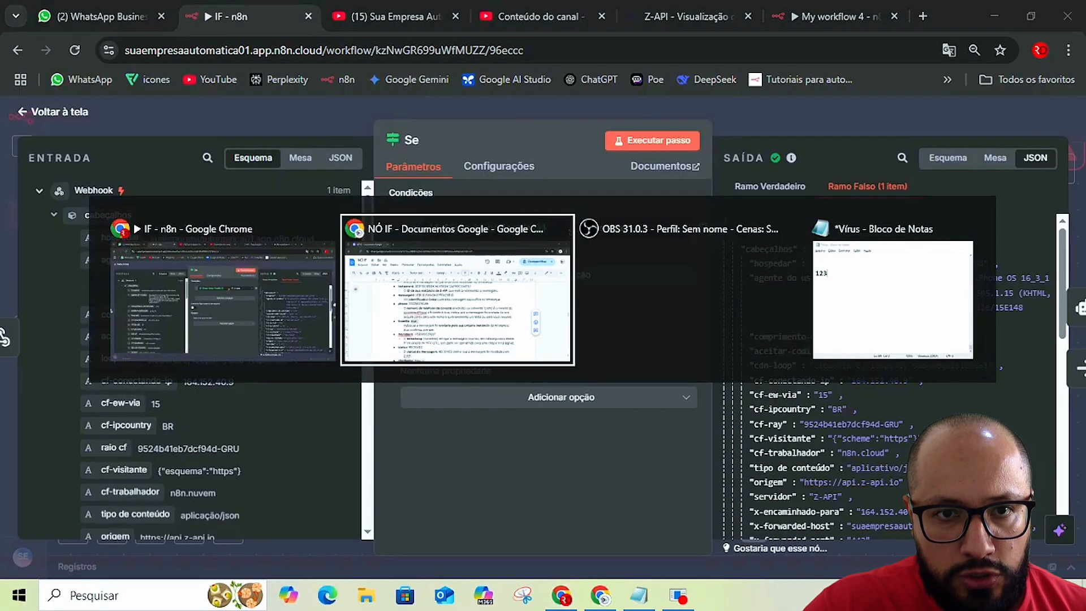
pyautogui.scroll(-20, 524, 384)
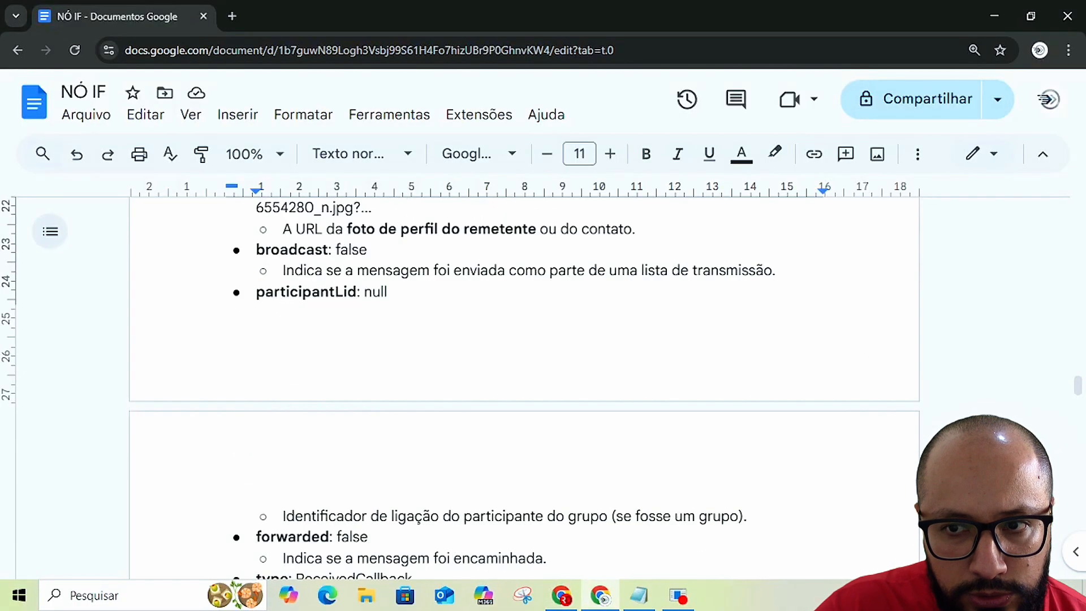
pyautogui.scroll(15, 524, 384)
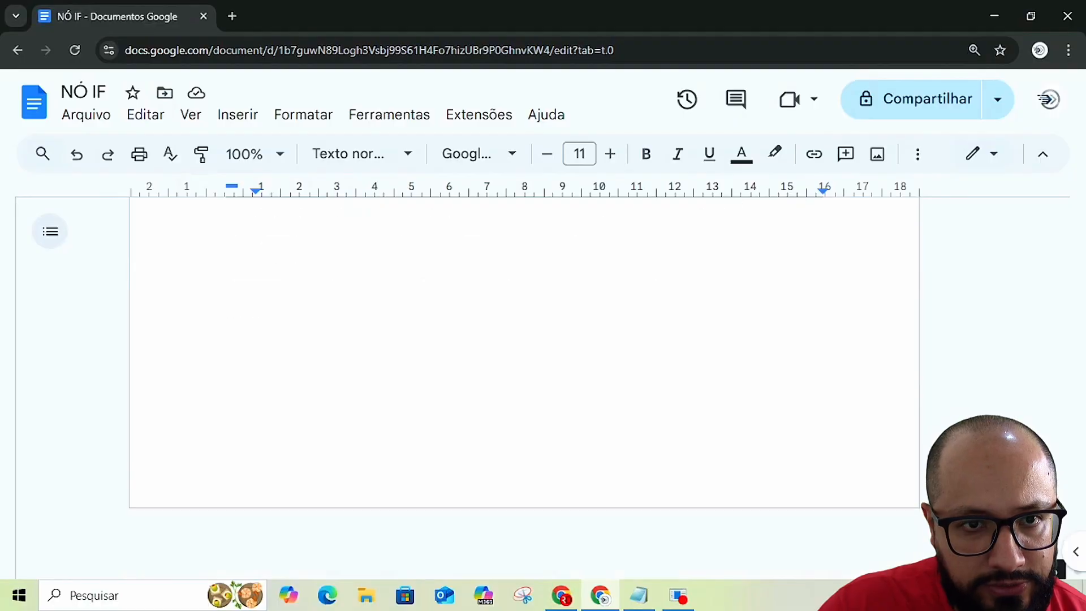
pyautogui.scroll(-3, 523, 385)
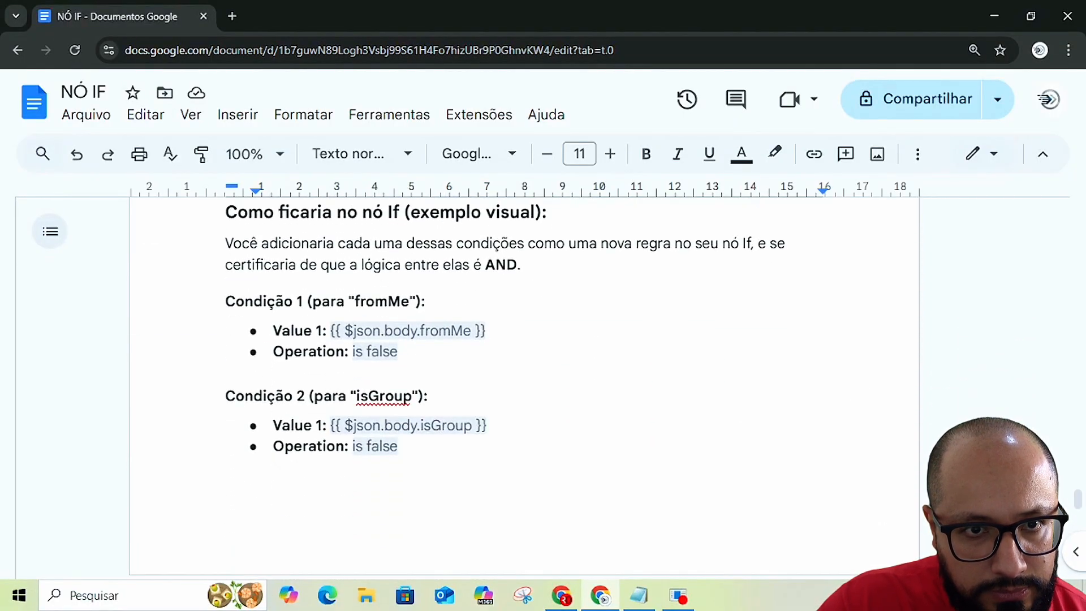
pyautogui.scroll(10, 524, 385)
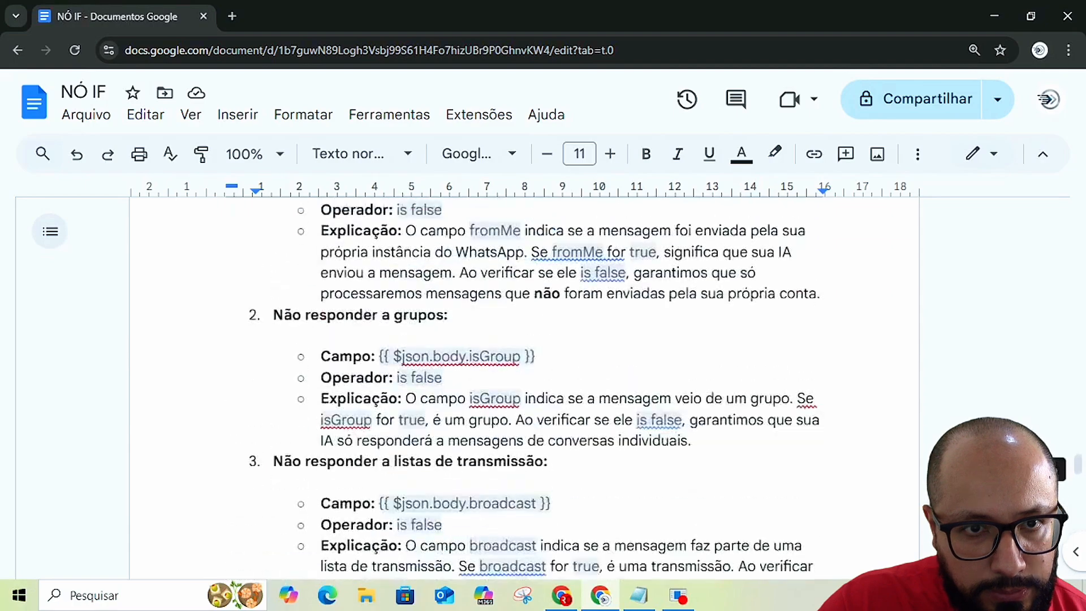
pyautogui.scroll(8, 523, 385)
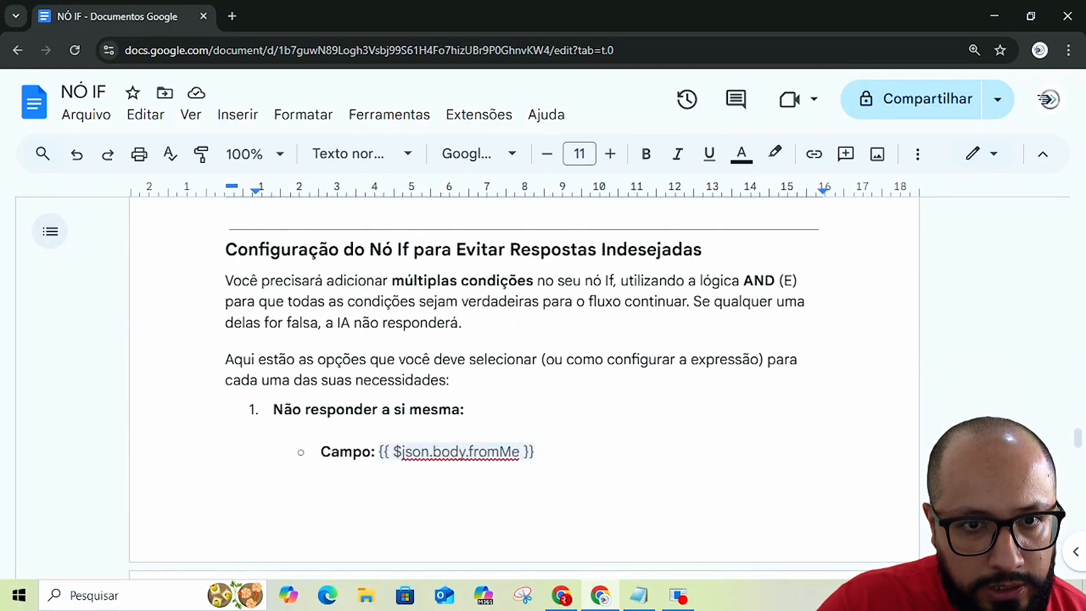
pyautogui.scroll(-3, 524, 384)
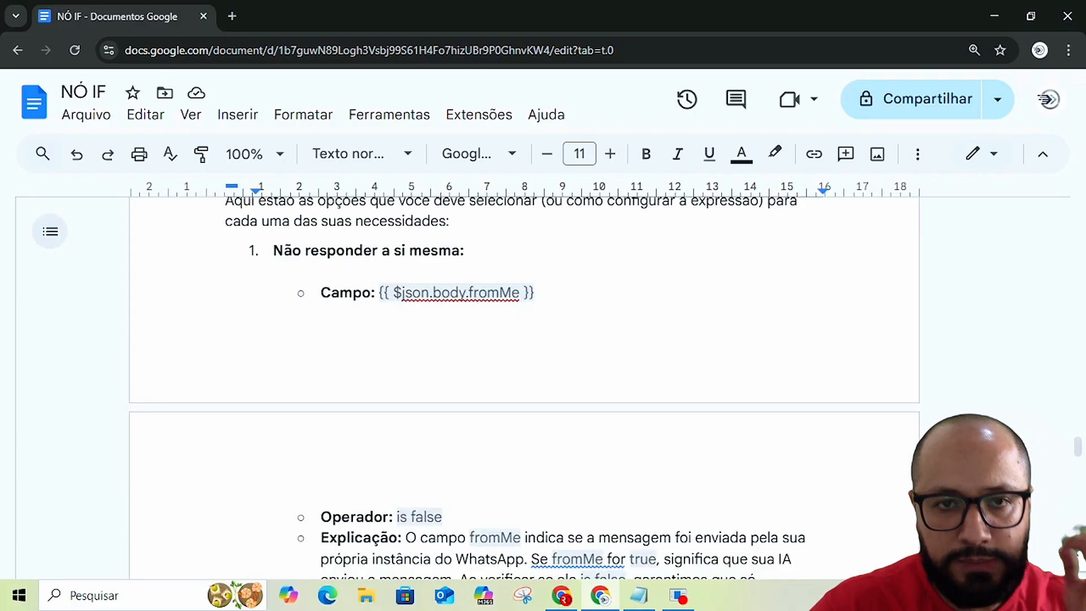
pyautogui.scroll(-3, 524, 385)
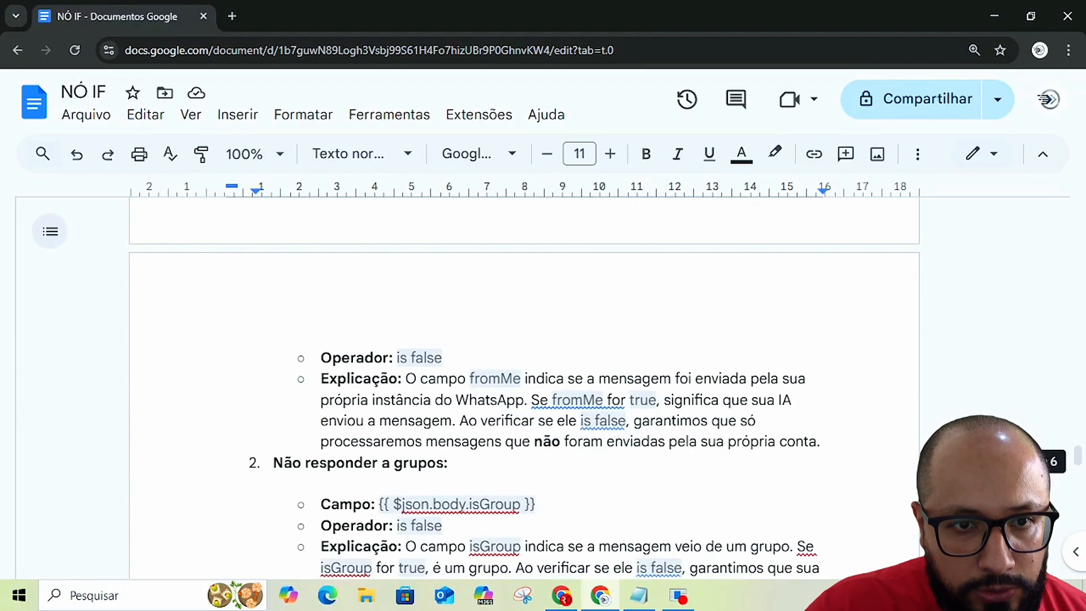
pyautogui.scroll(-3, 524, 384)
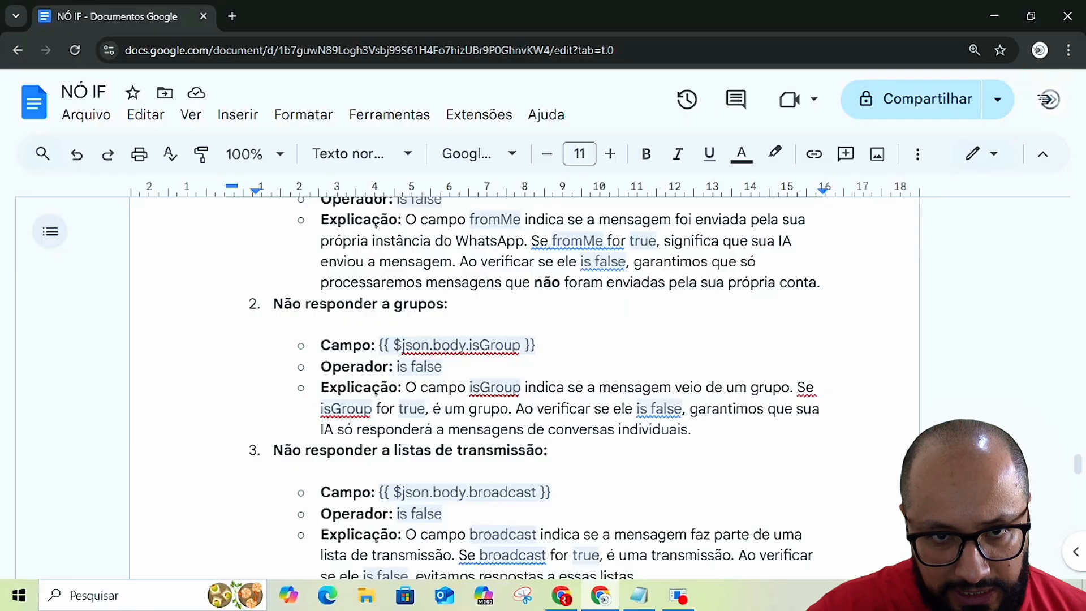
pyautogui.moveTo(469, 346); pyautogui.dragTo(513, 346)
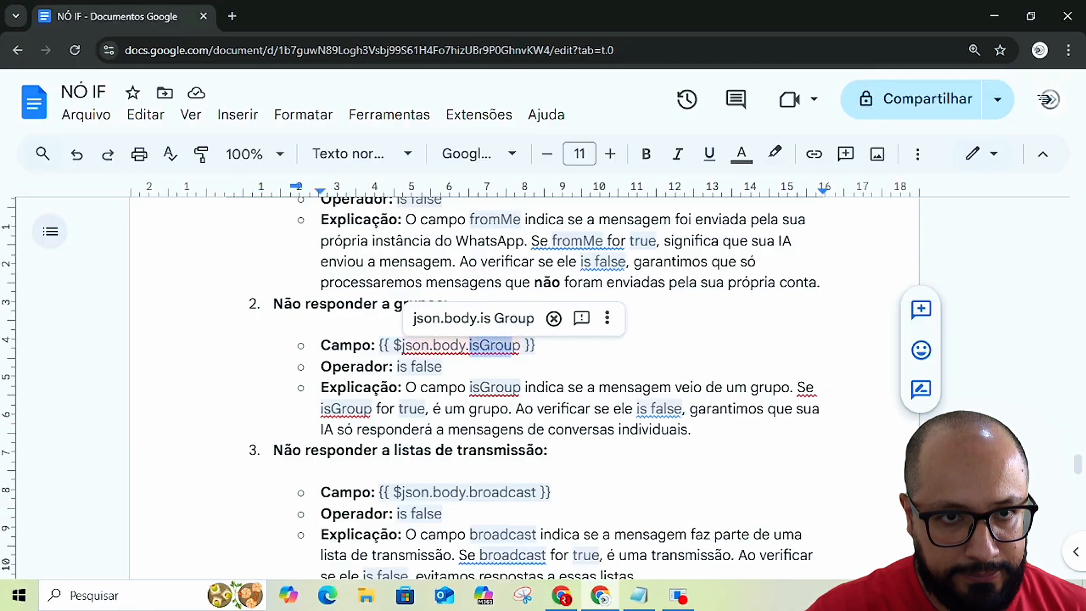
# Switch back to n8n in English and add a second AND condition to the If node on {{ $json.body.isGroup }} from the input data.
pyautogui.hotkey('alt', 'Tab')
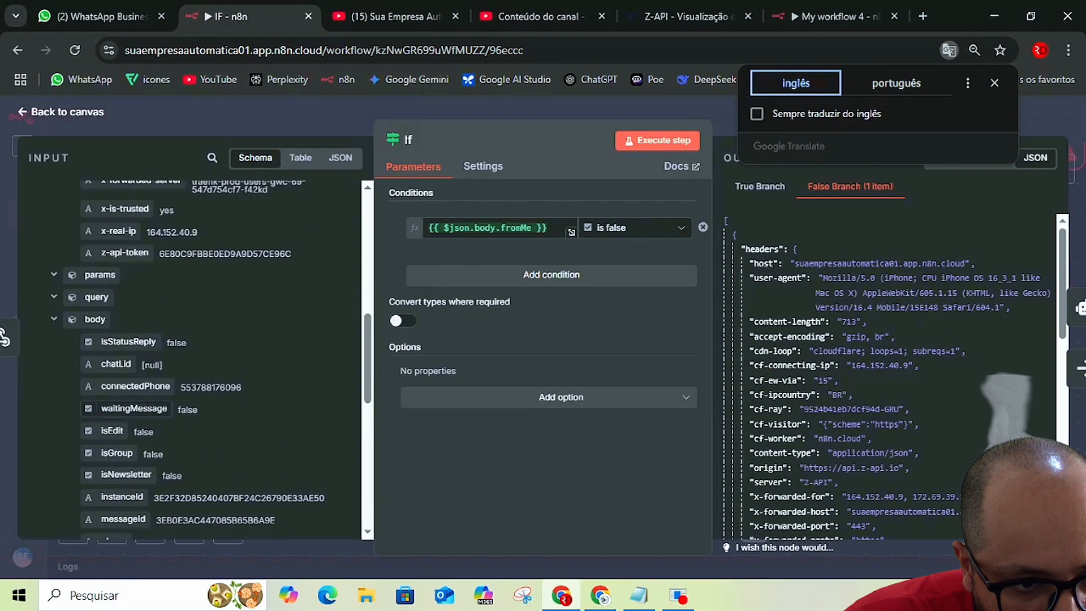
pyautogui.scroll(-1, 189, 356)
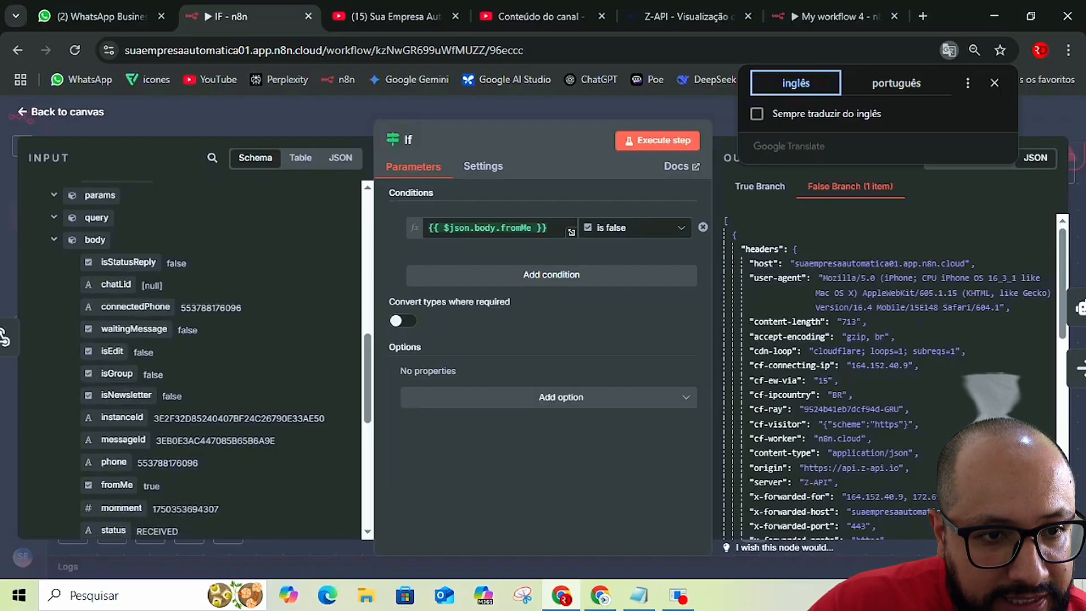
pyautogui.click(153, 375)
pyautogui.doubleClick(153, 375)
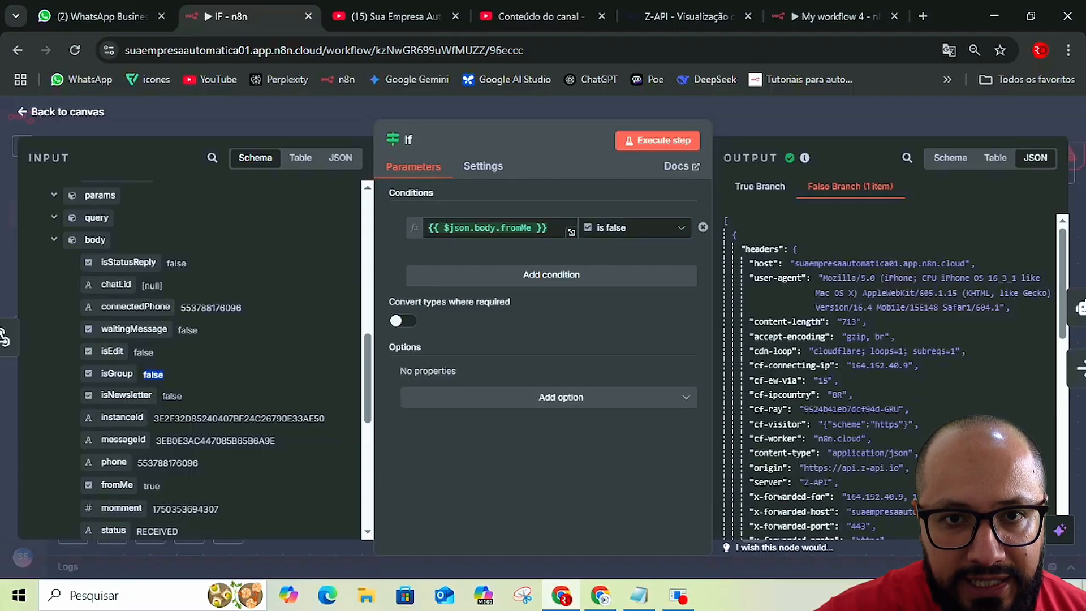
pyautogui.click(551, 274)
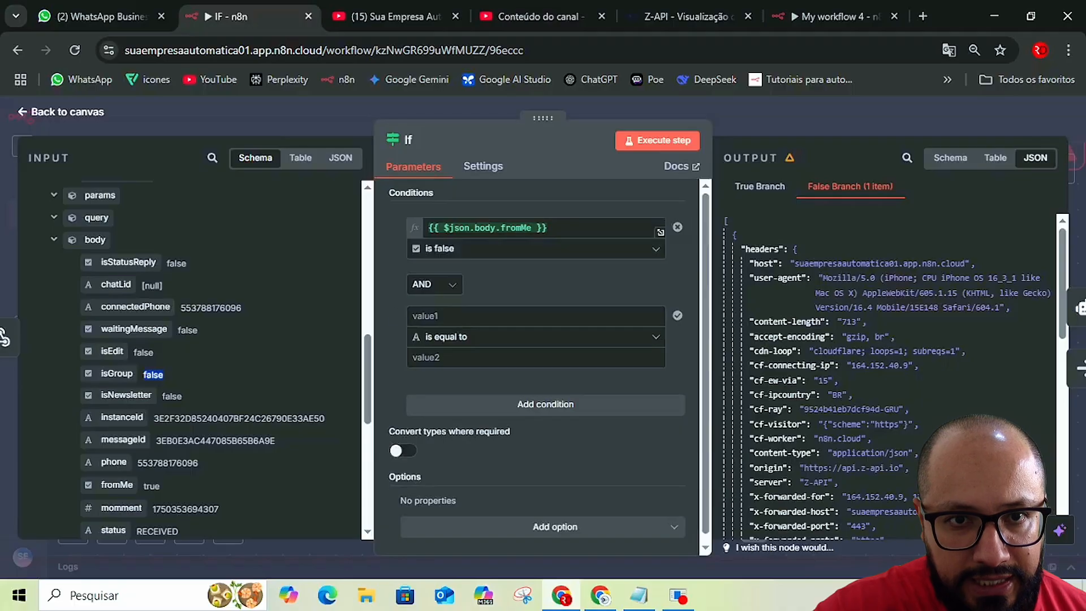
pyautogui.click(434, 284)
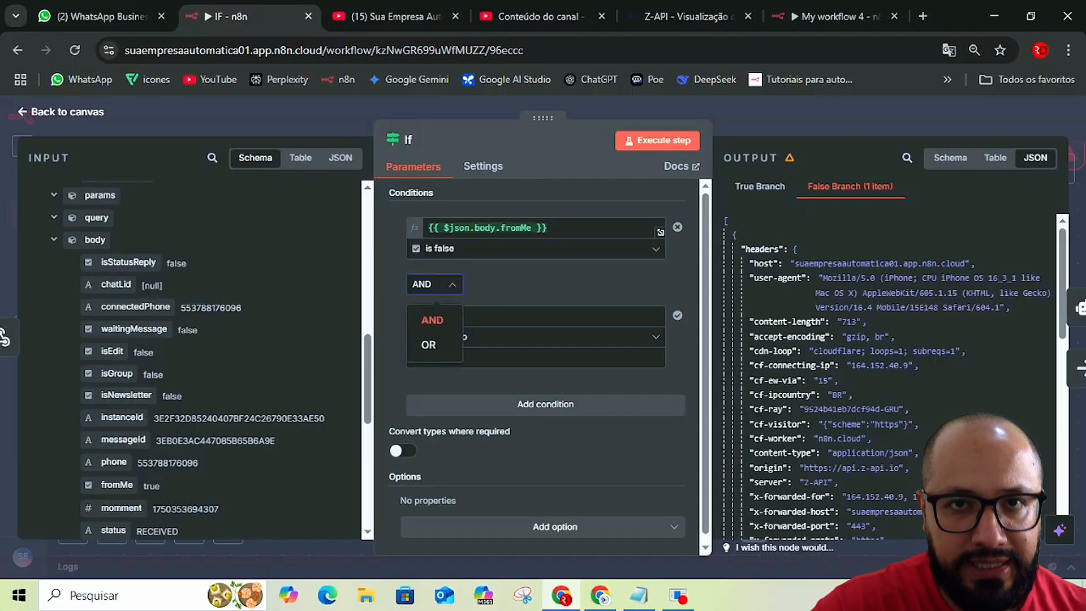
pyautogui.click(435, 284)
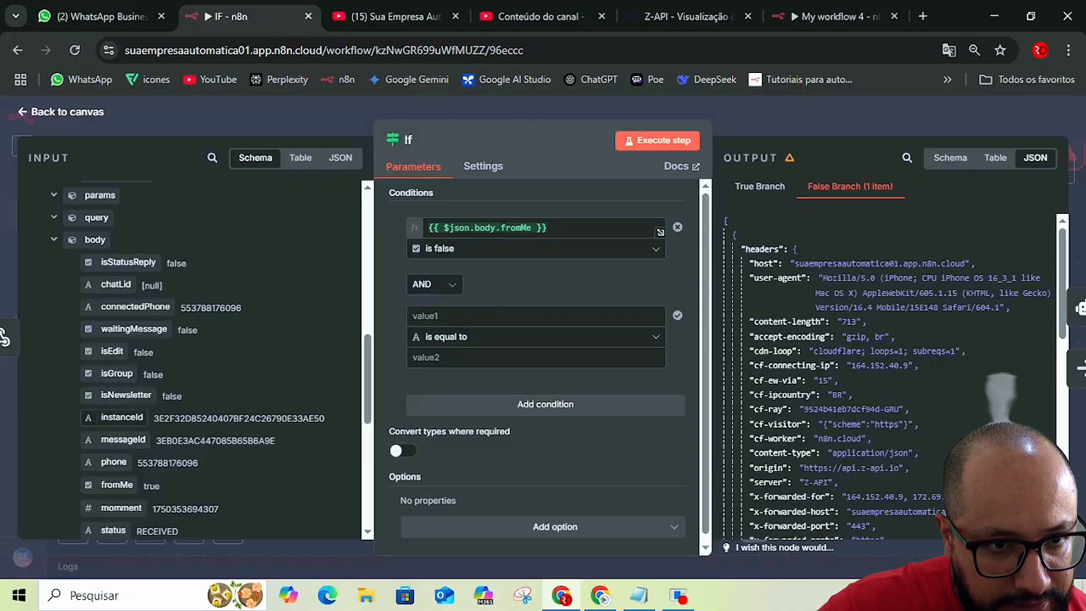
pyautogui.moveTo(116, 373); pyautogui.dragTo(430, 316)
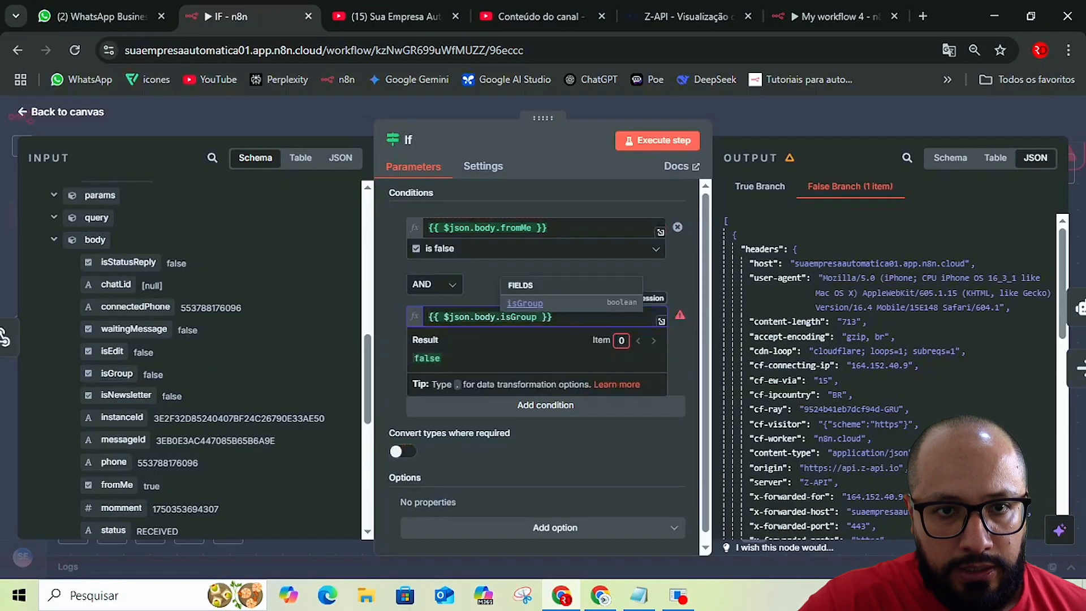
pyautogui.click(557, 444)
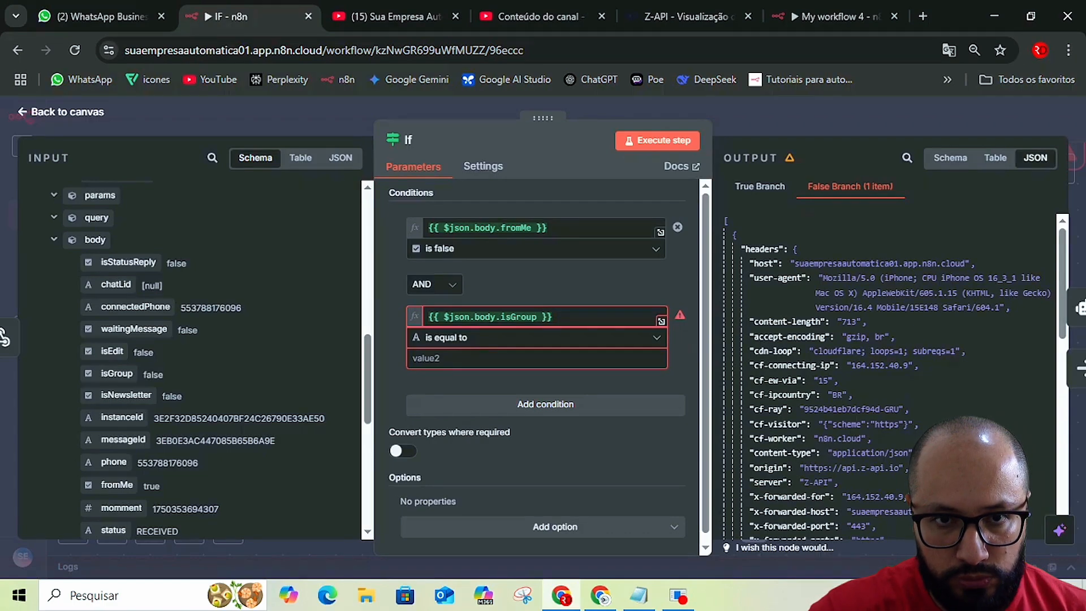
# Set the isGroup condition to Boolean "is false" and execute the If node.
pyautogui.click(538, 337)
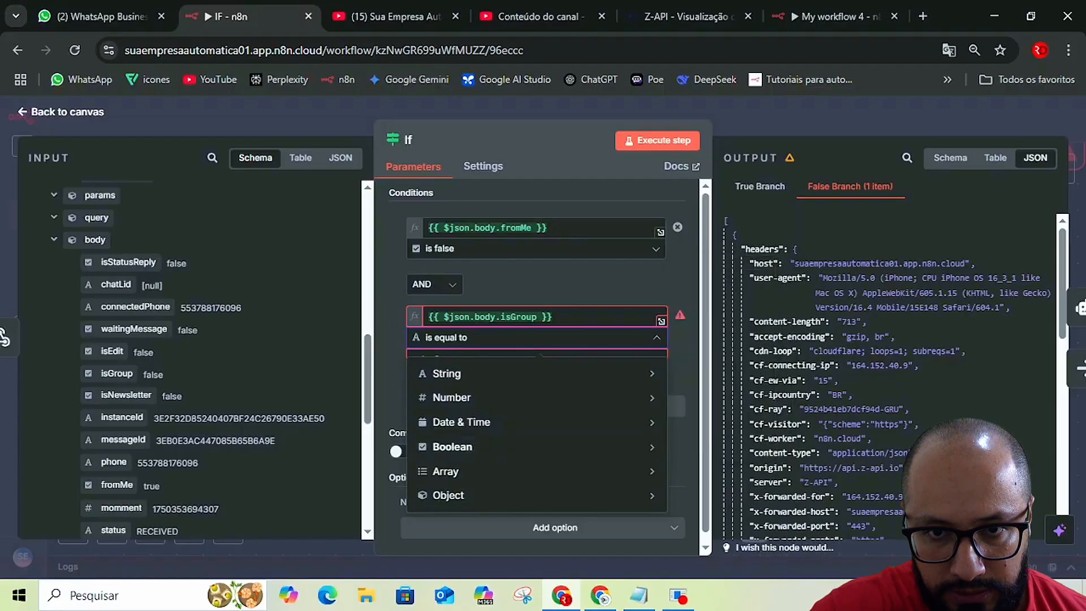
pyautogui.moveTo(461, 422)
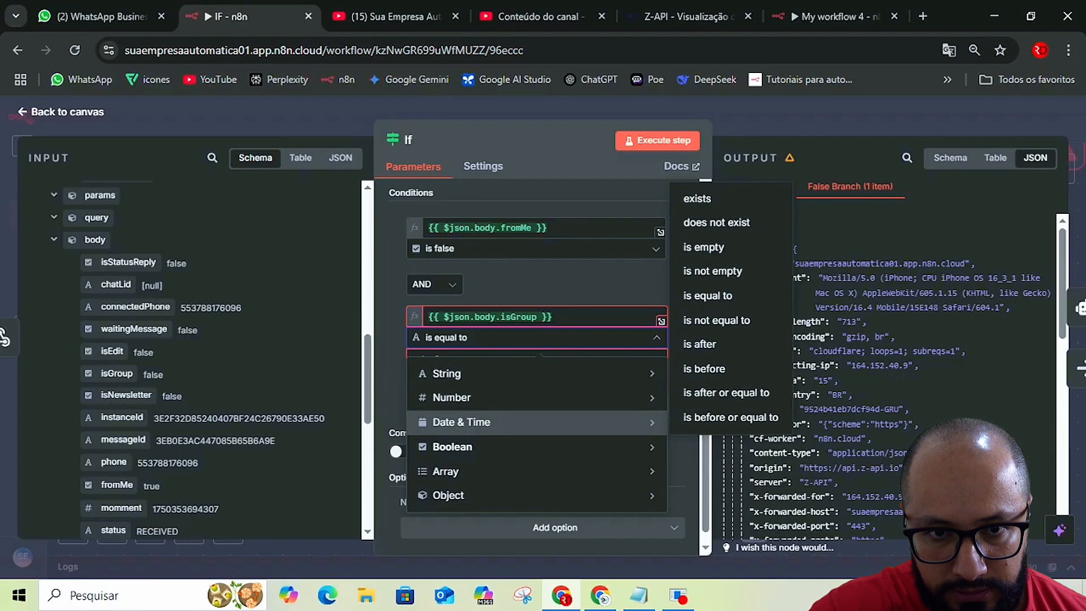
pyautogui.moveTo(453, 447)
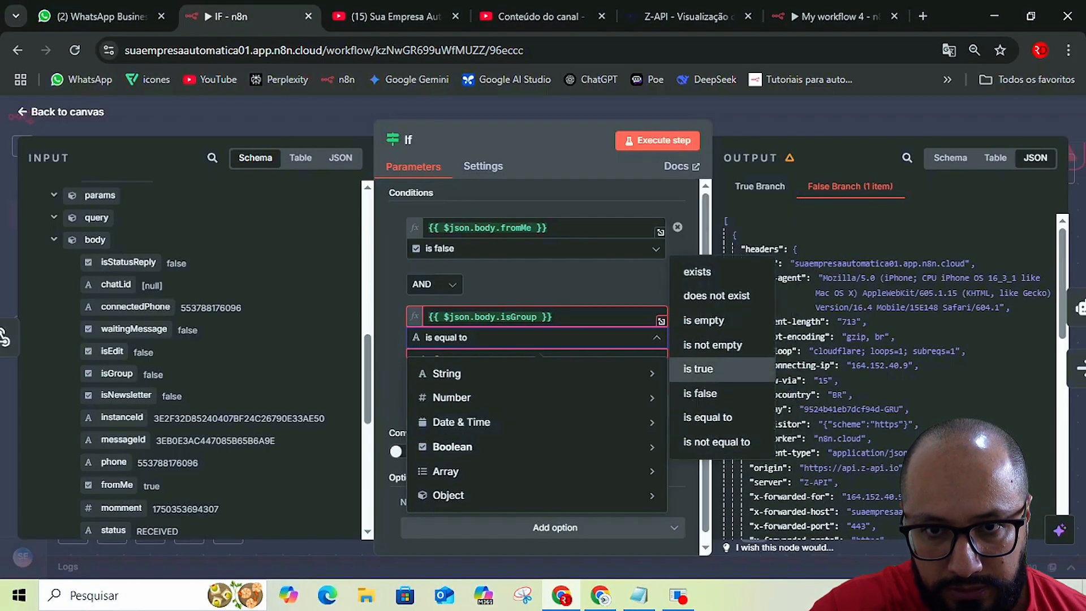
pyautogui.click(700, 393)
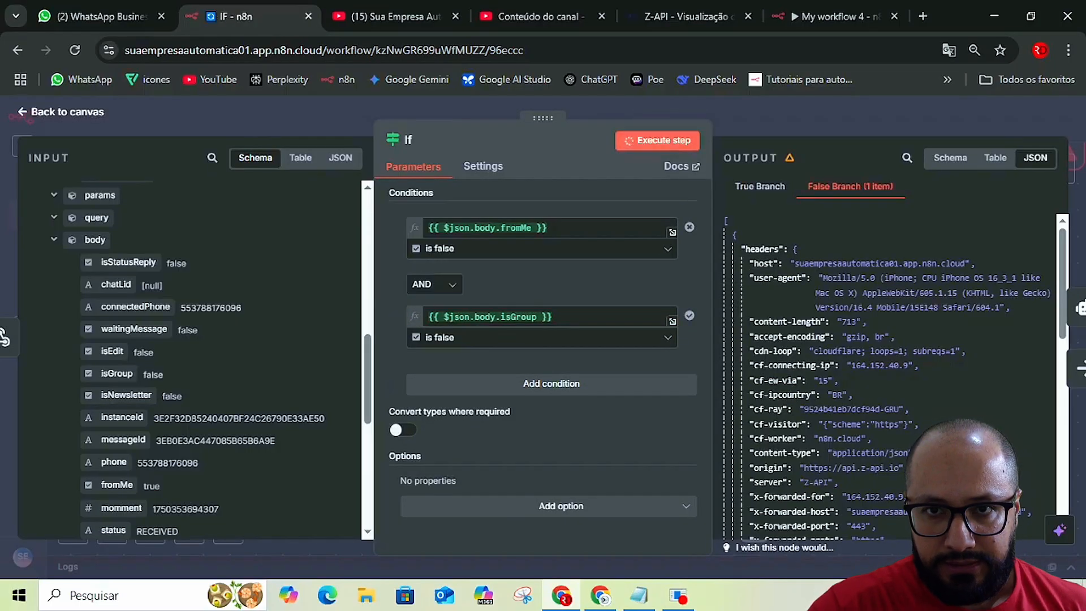
pyautogui.click(659, 141)
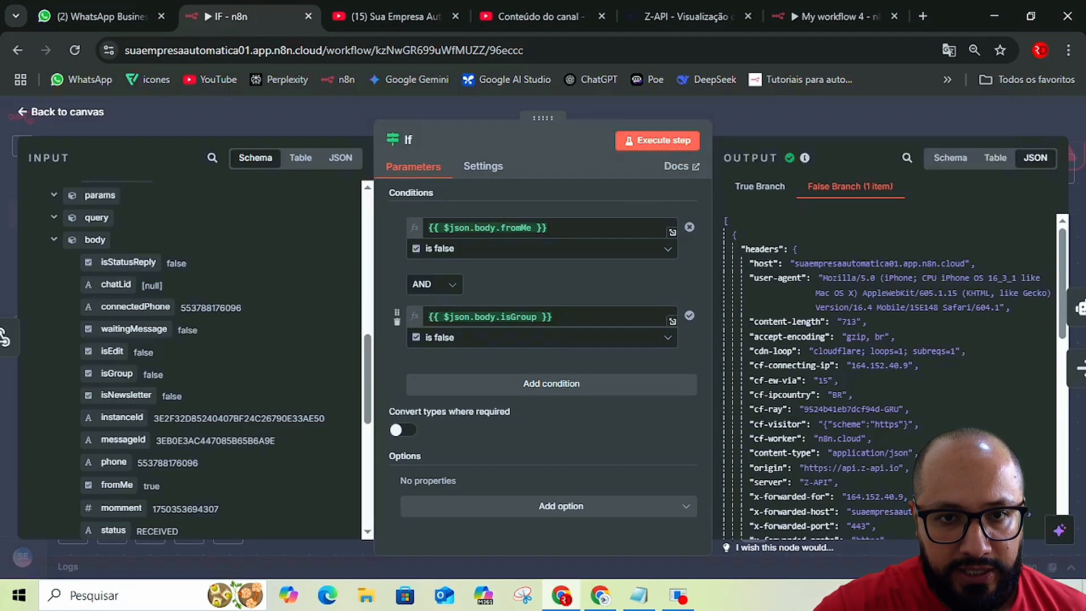
# Change the isGroup condition to Boolean "is true" and translate the page into Portuguese.
pyautogui.click(543, 337)
pyautogui.moveTo(452, 397)
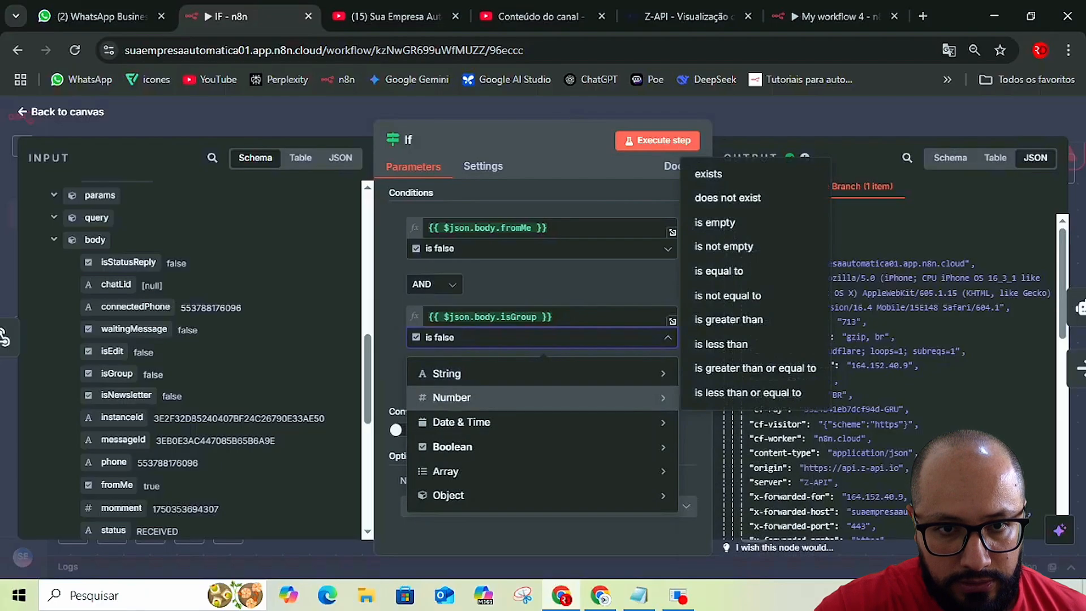
pyautogui.moveTo(452, 447)
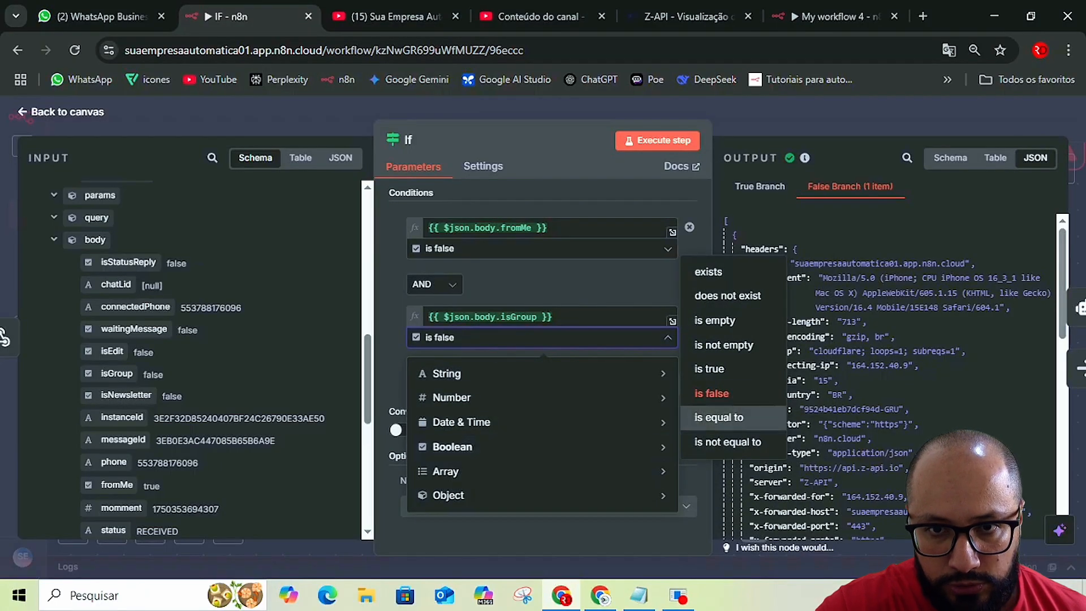
pyautogui.click(709, 368)
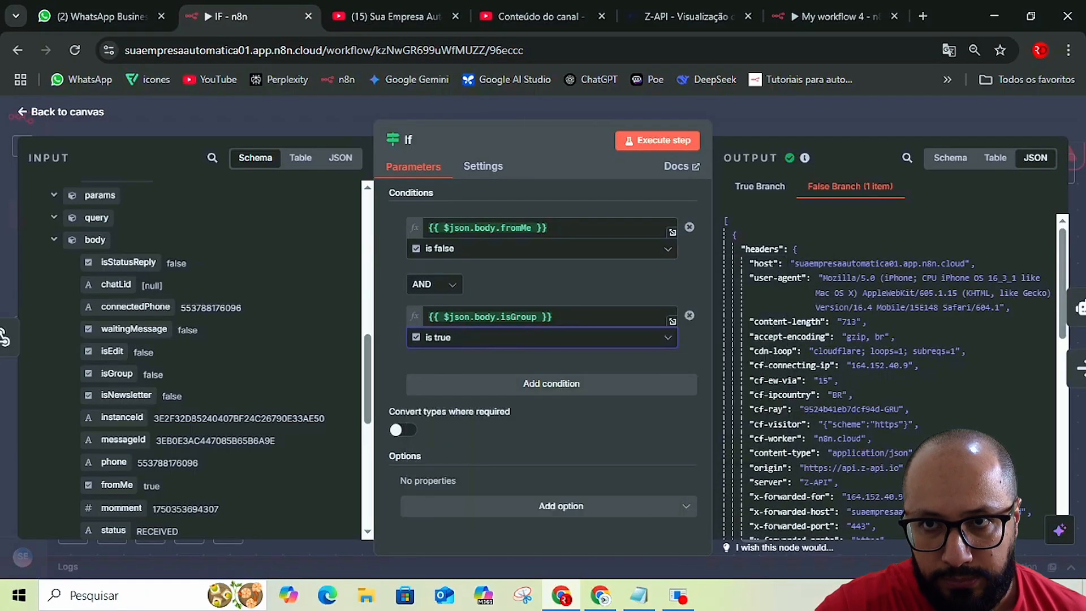
pyautogui.click(896, 84)
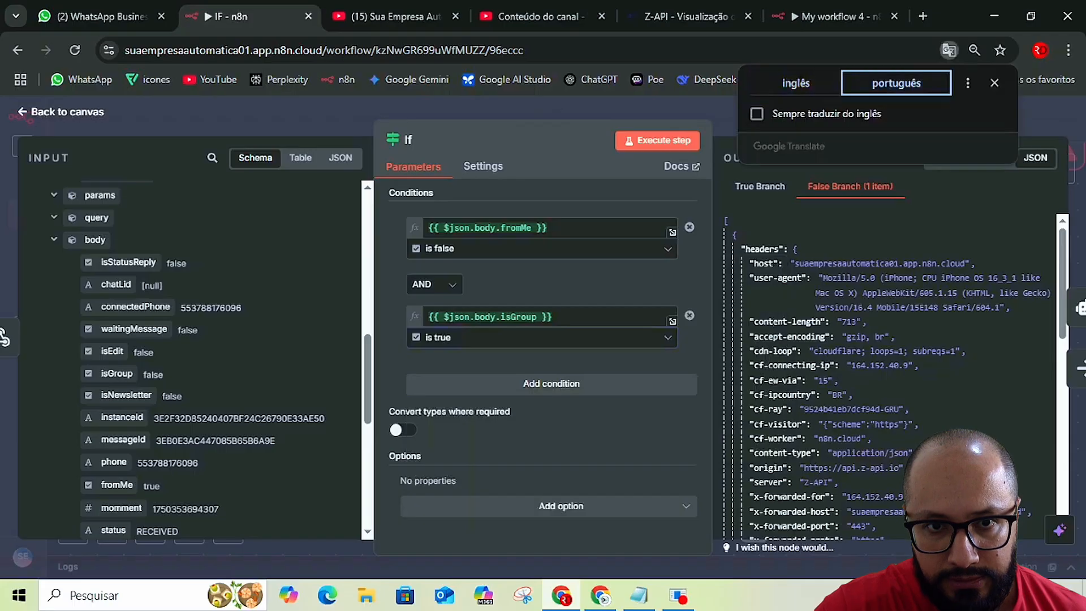
pyautogui.moveTo(455, 447)
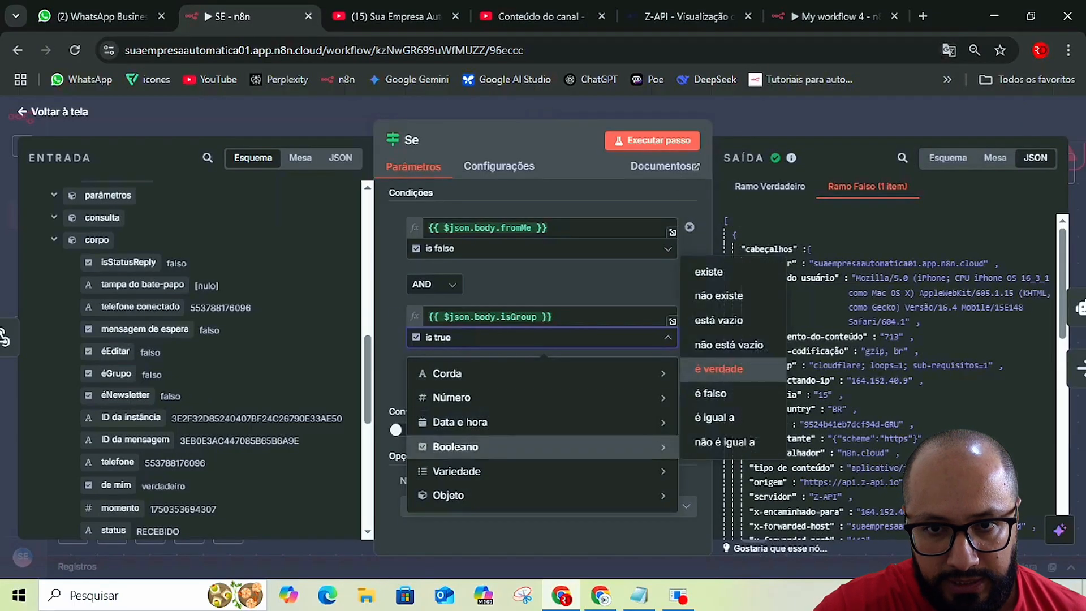
pyautogui.click(716, 369)
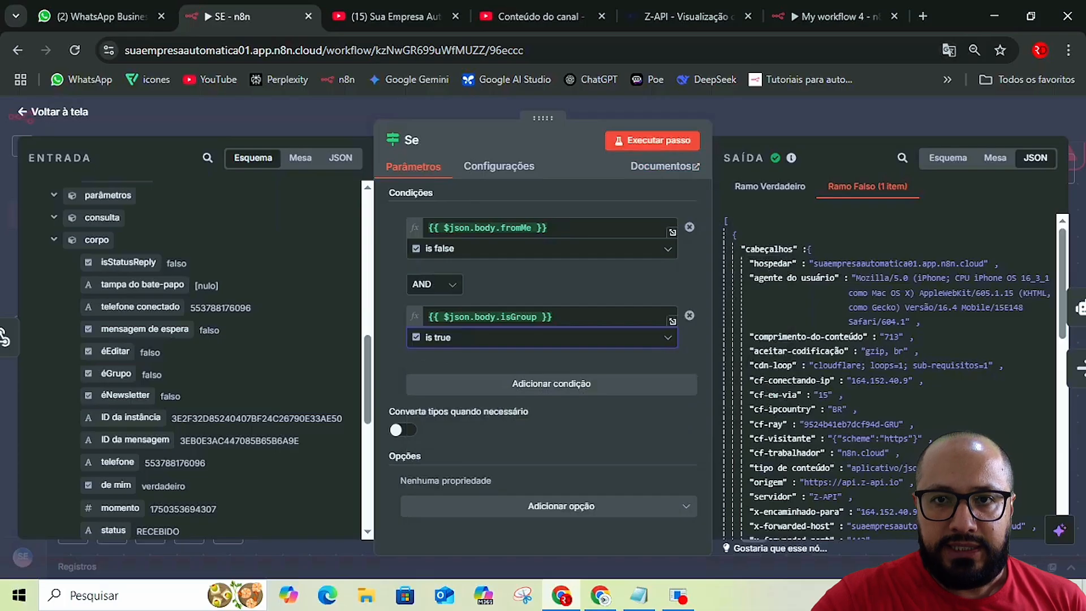
# Execute the If node, check its true branch output and return to the canvas.
pyautogui.click(622, 141)
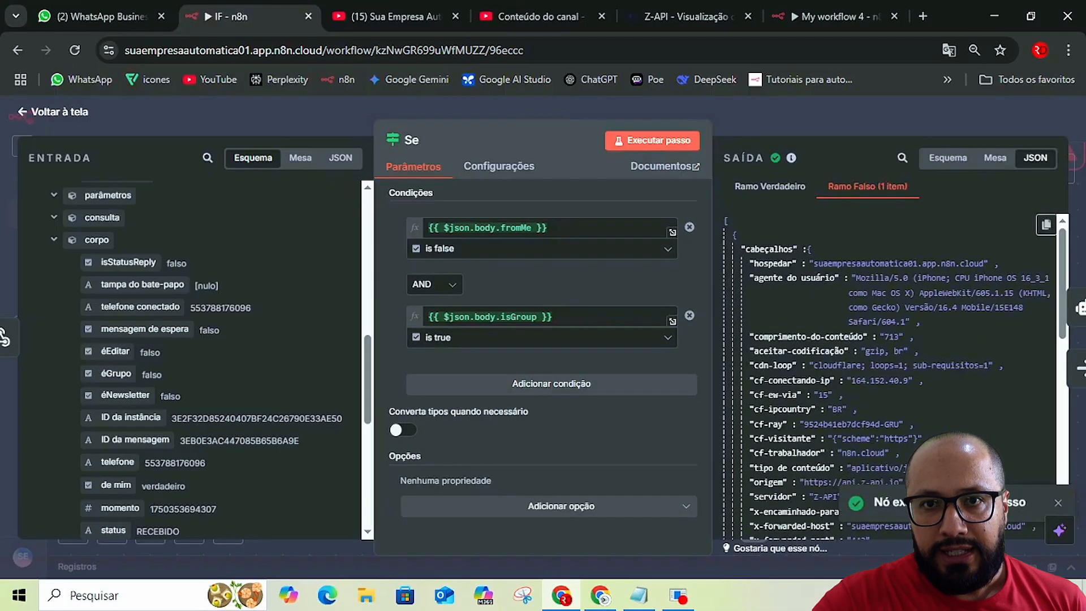
pyautogui.click(770, 187)
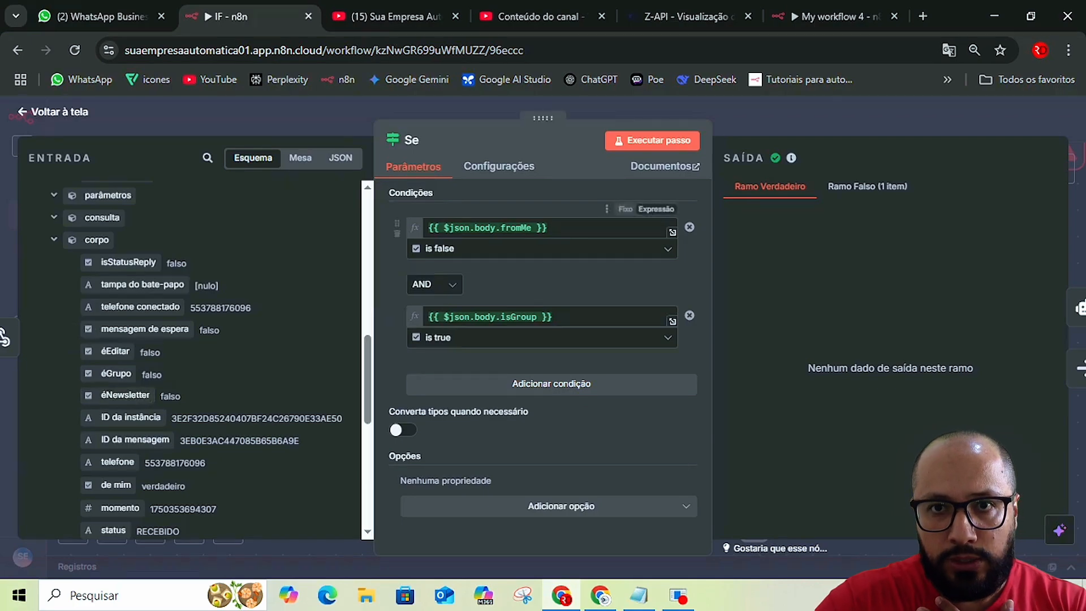
pyautogui.press('Escape')
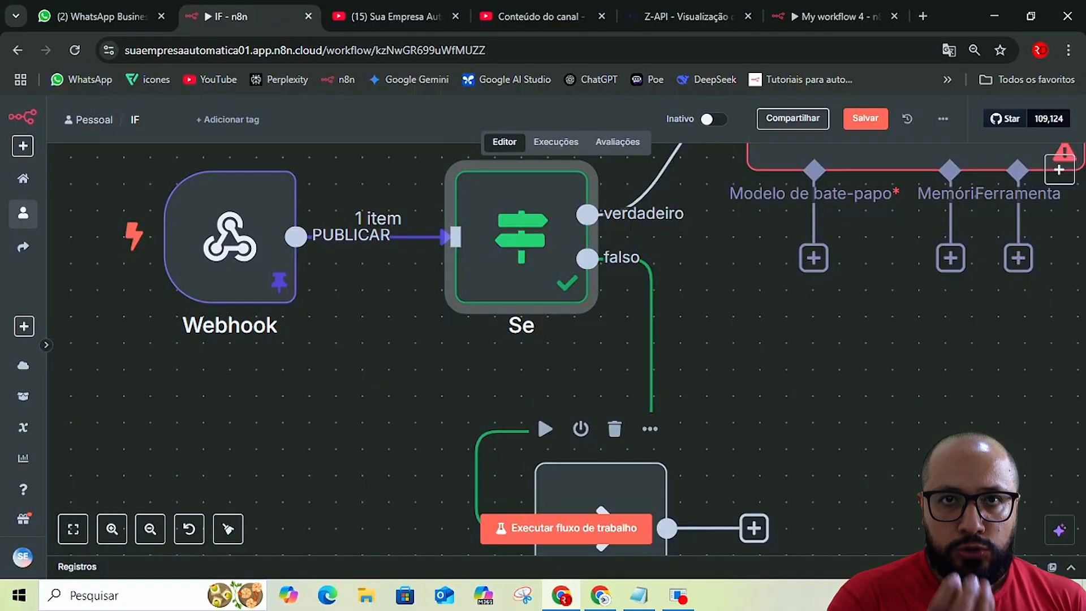
# Set the If node's isGroup condition to Boolean "is false", execute the node and check its true branch output.
pyautogui.scroll(2, 572, 349)
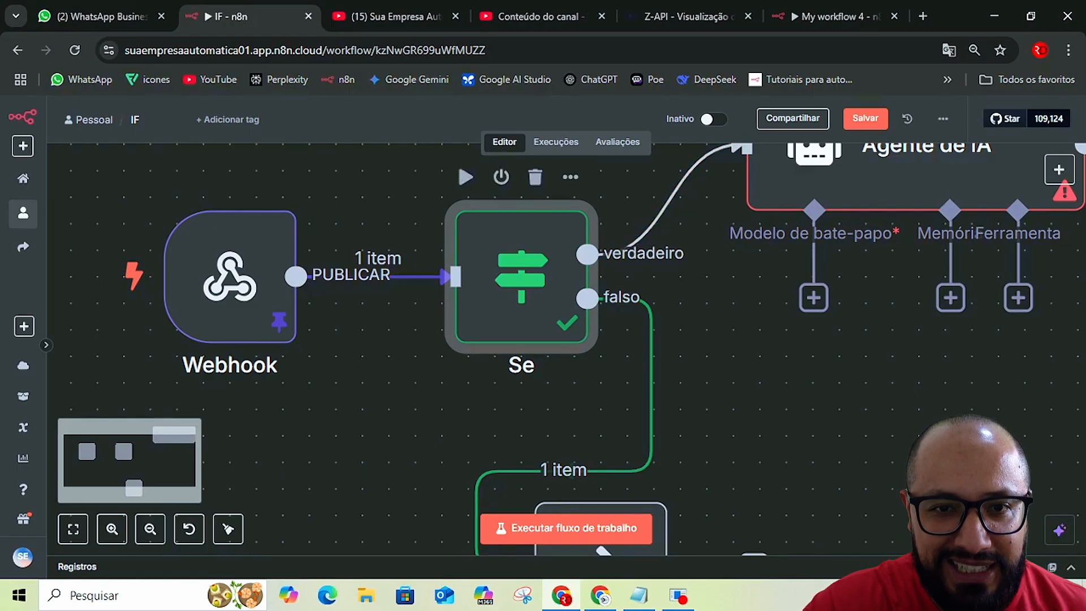
pyautogui.doubleClick(521, 277)
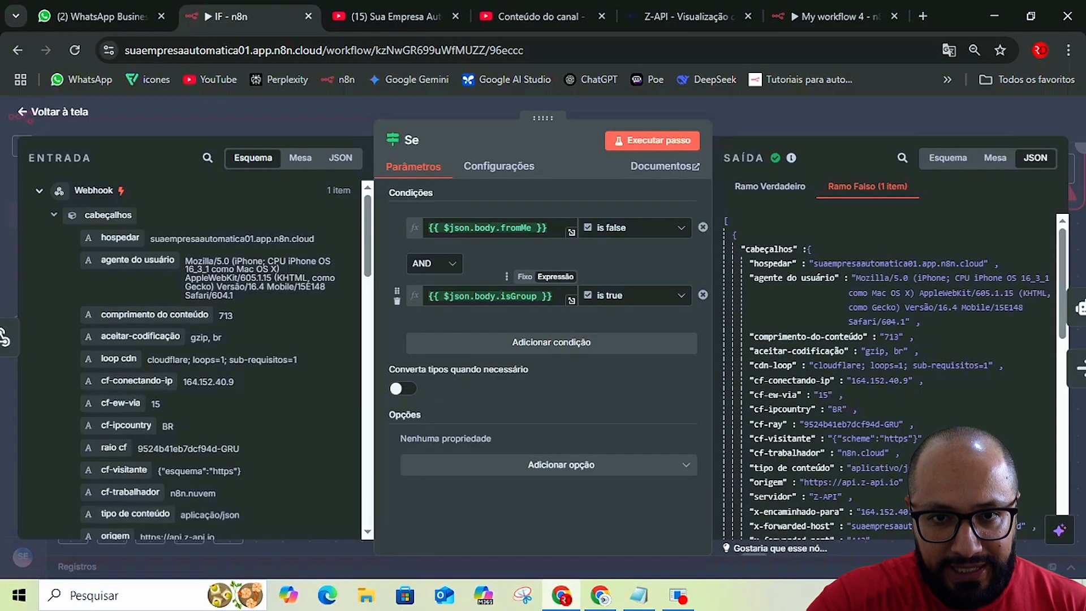
pyautogui.click(633, 296)
pyautogui.moveTo(627, 405)
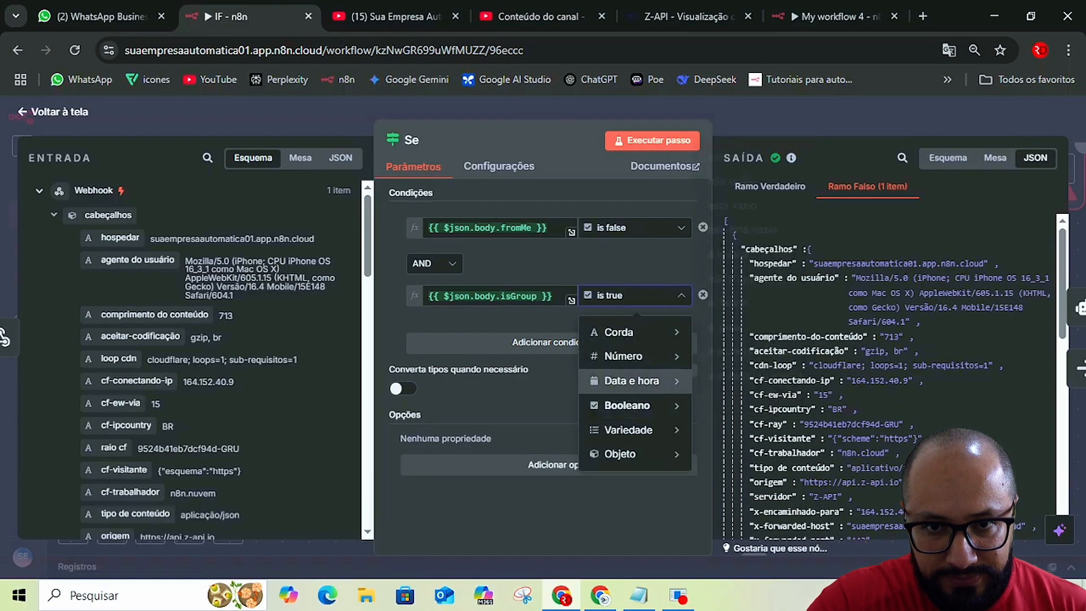
pyautogui.moveTo(628, 381)
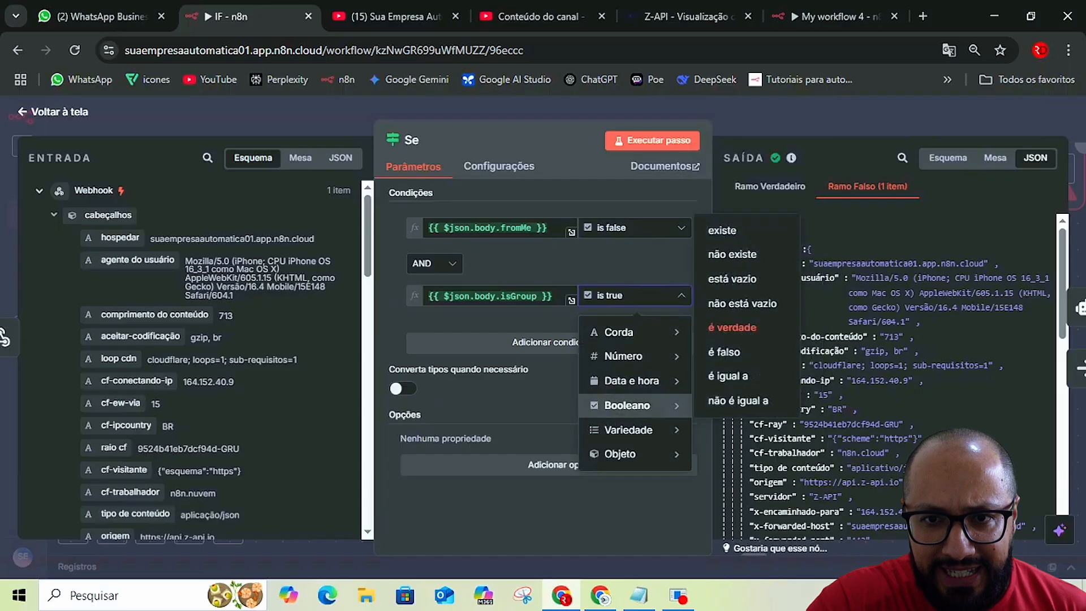
pyautogui.click(725, 352)
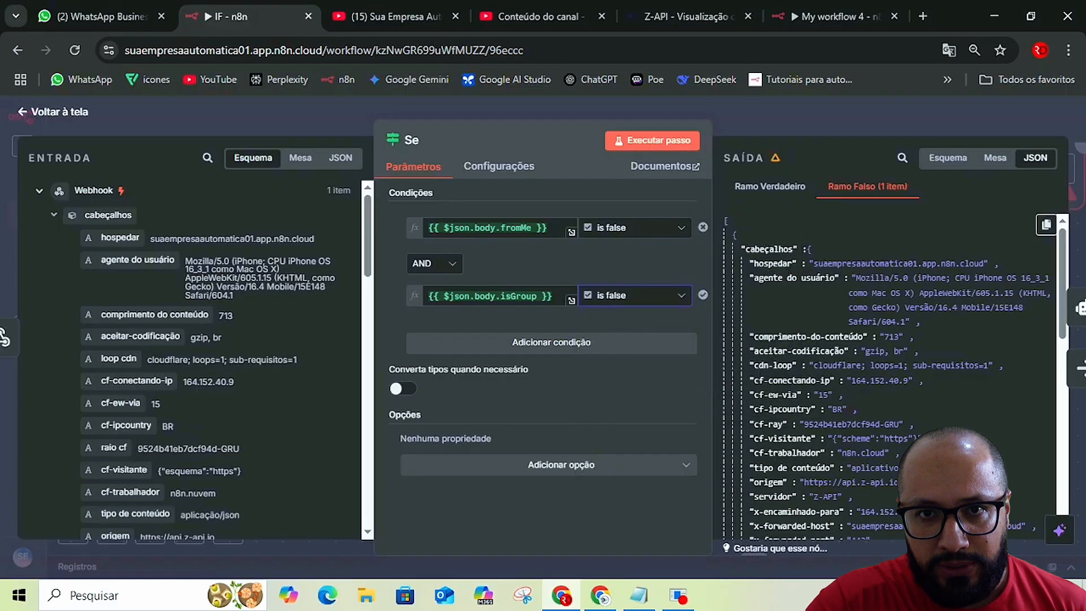
pyautogui.click(652, 140)
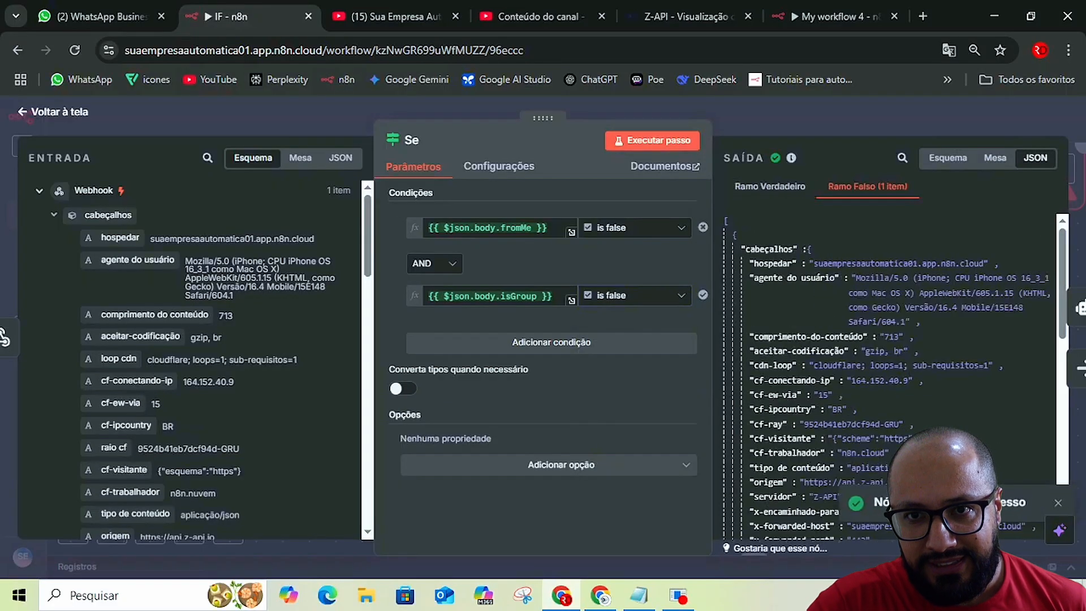
pyautogui.click(769, 186)
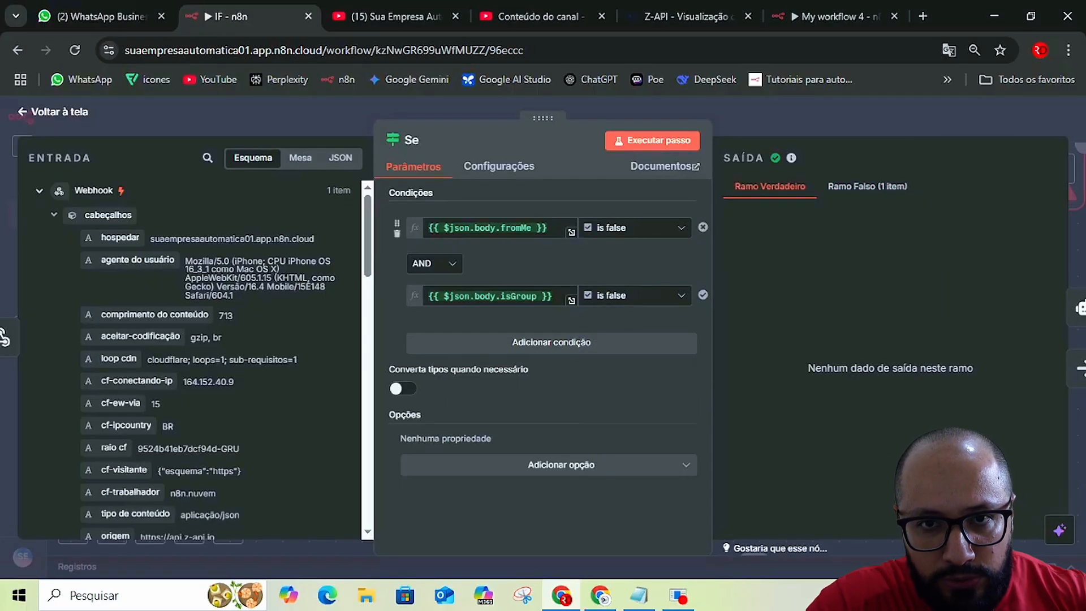
# Change the fromMe condition to Boolean "is true", execute the If node and look through the webhook input data.
pyautogui.click(633, 228)
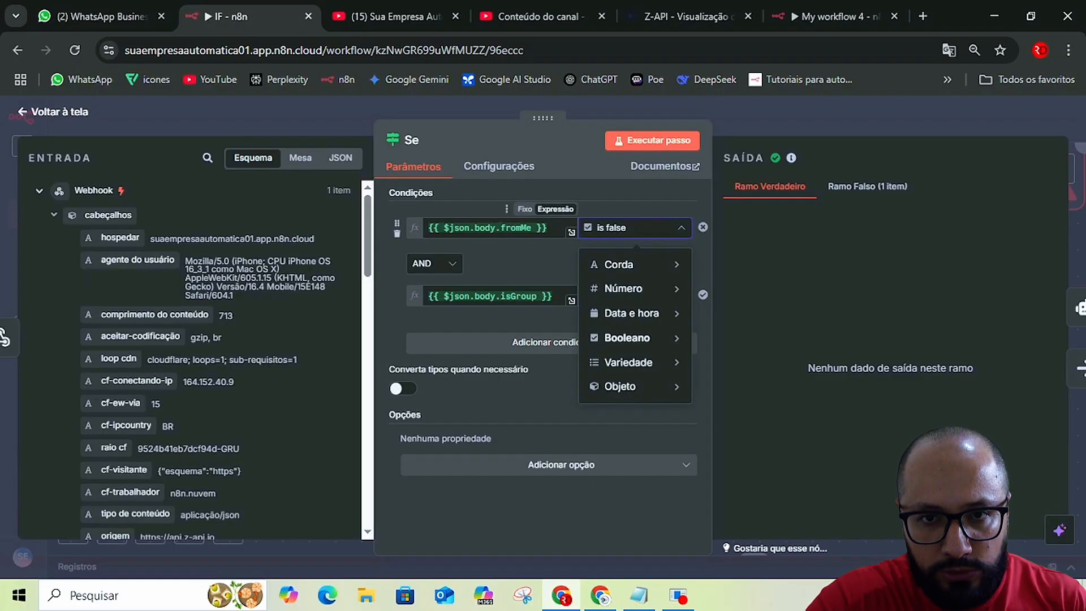
pyautogui.moveTo(628, 337)
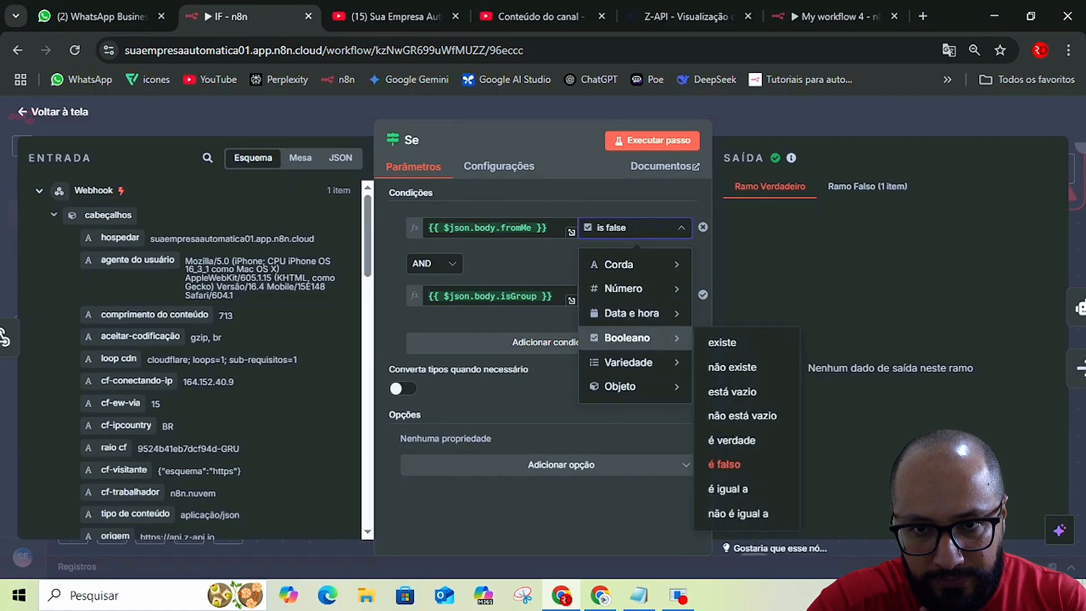
pyautogui.click(731, 441)
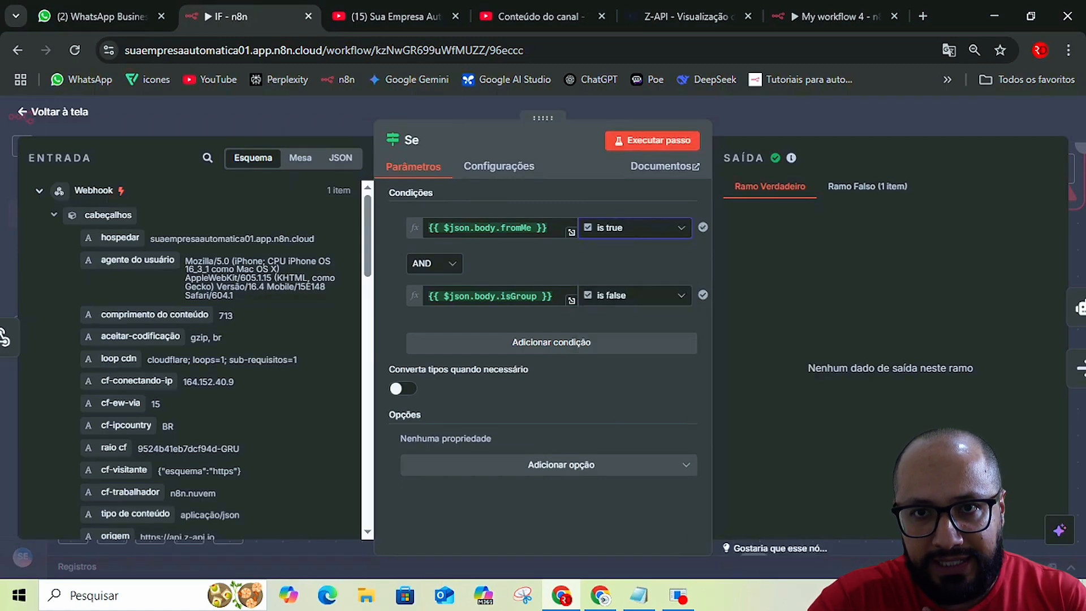
pyautogui.click(652, 140)
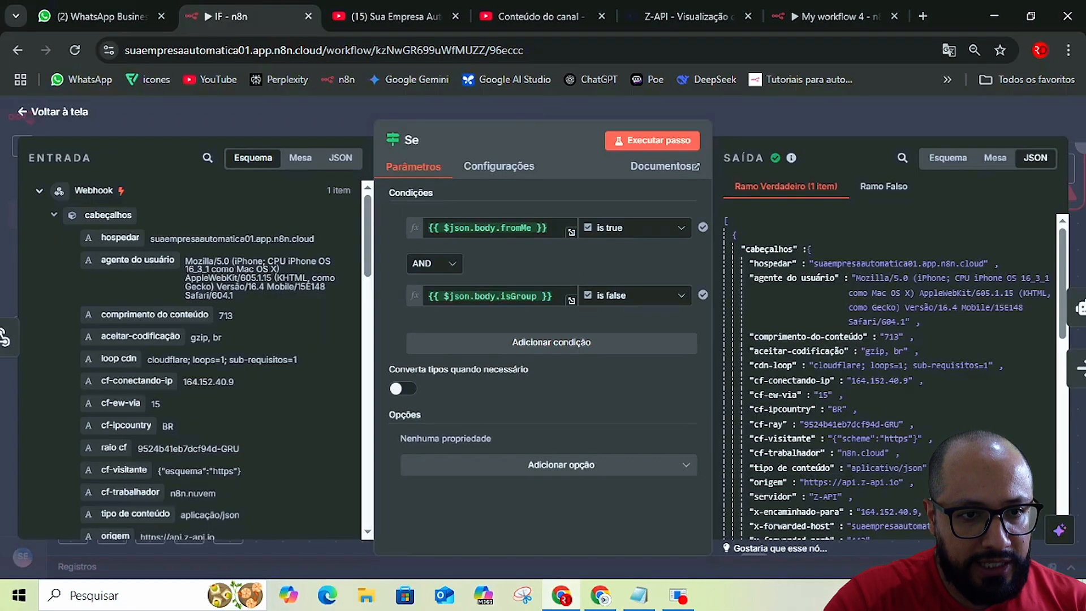
pyautogui.scroll(-10, 221, 359)
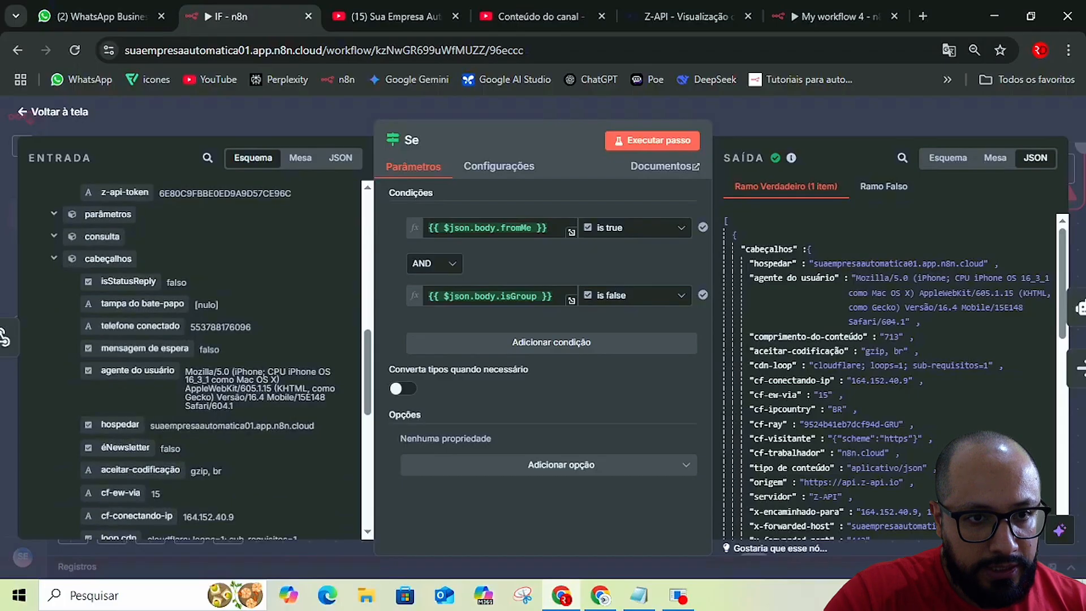
pyautogui.scroll(-3, 211, 361)
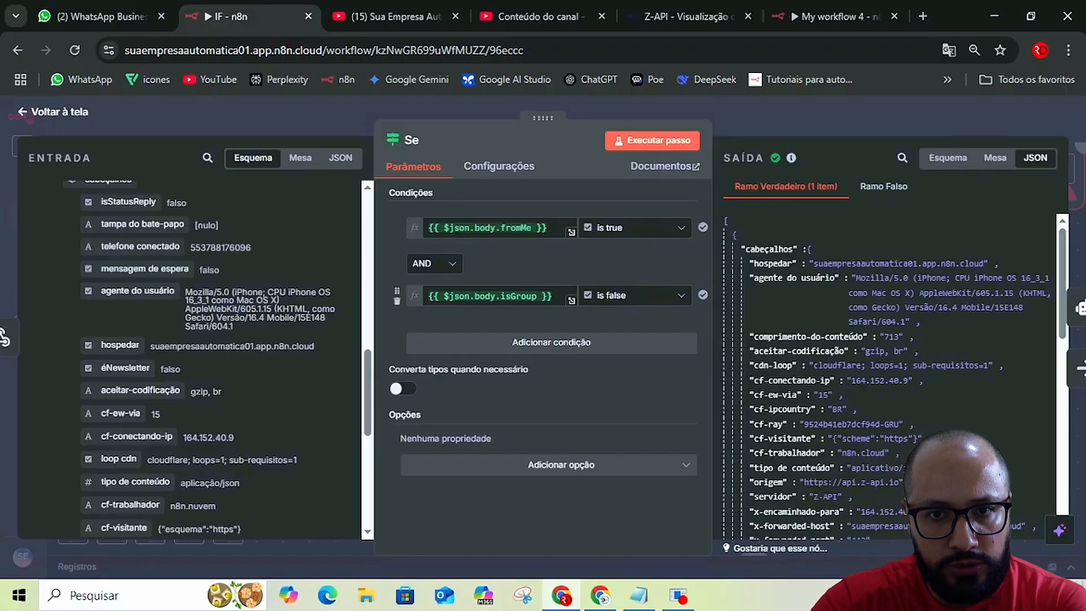
# Change the isGroup condition to Boolean "is true" and execute the If node.
pyautogui.click(634, 295)
pyautogui.moveTo(627, 405)
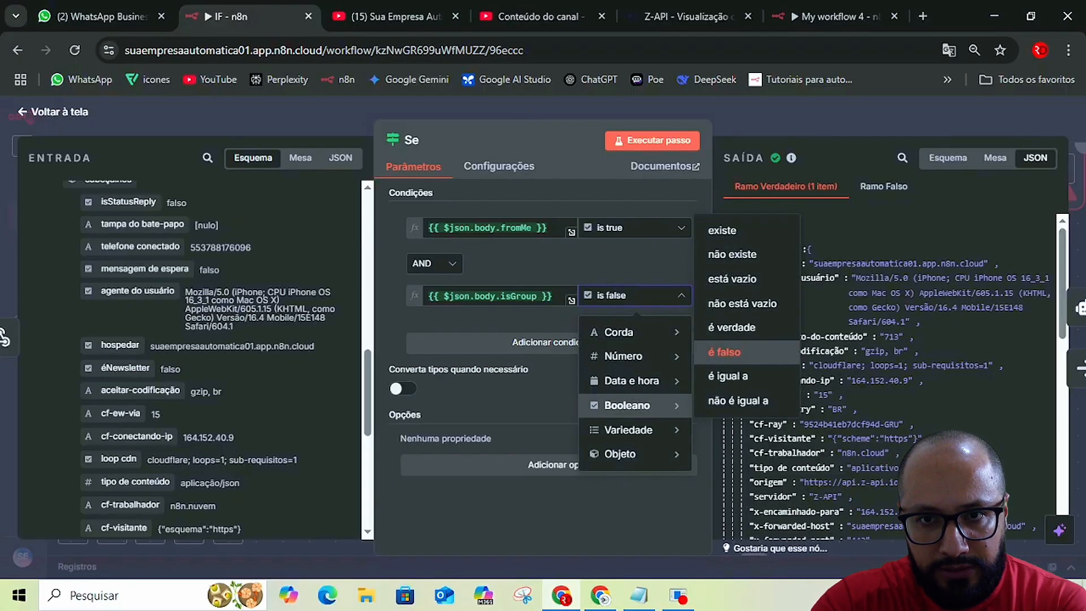
pyautogui.click(729, 327)
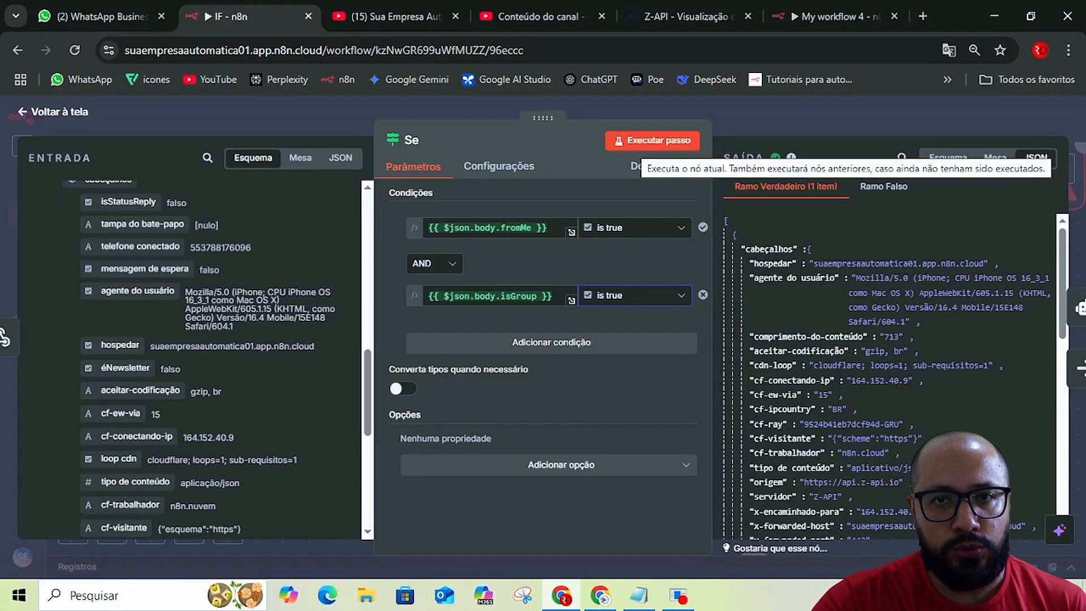
pyautogui.click(652, 140)
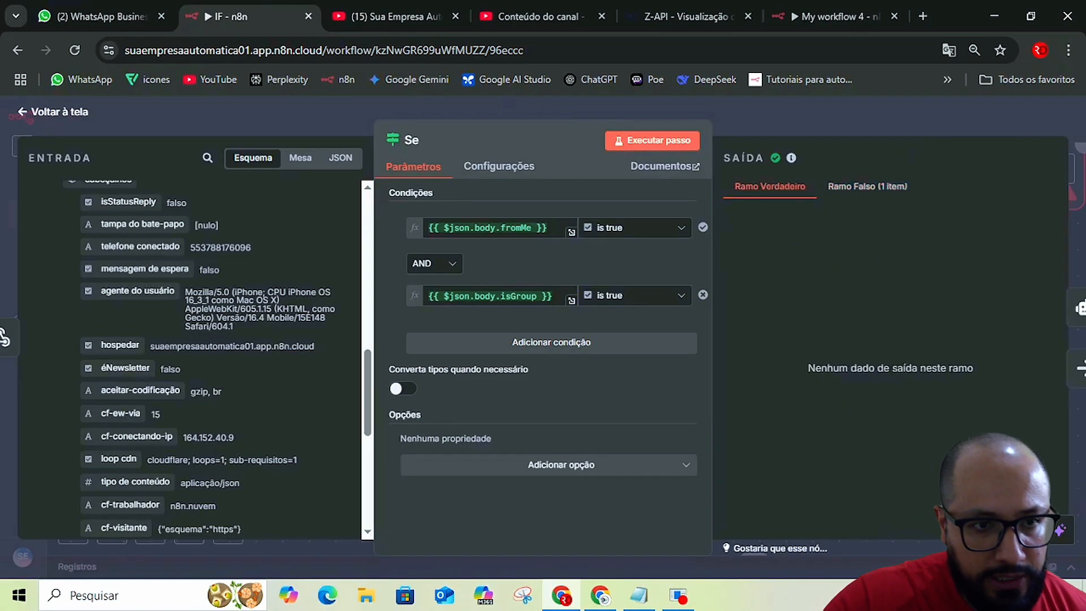
# Restore the page to its original English and check the isGroup value in the input data.
pyautogui.scroll(-5, 215, 356)
pyautogui.click(948, 49)
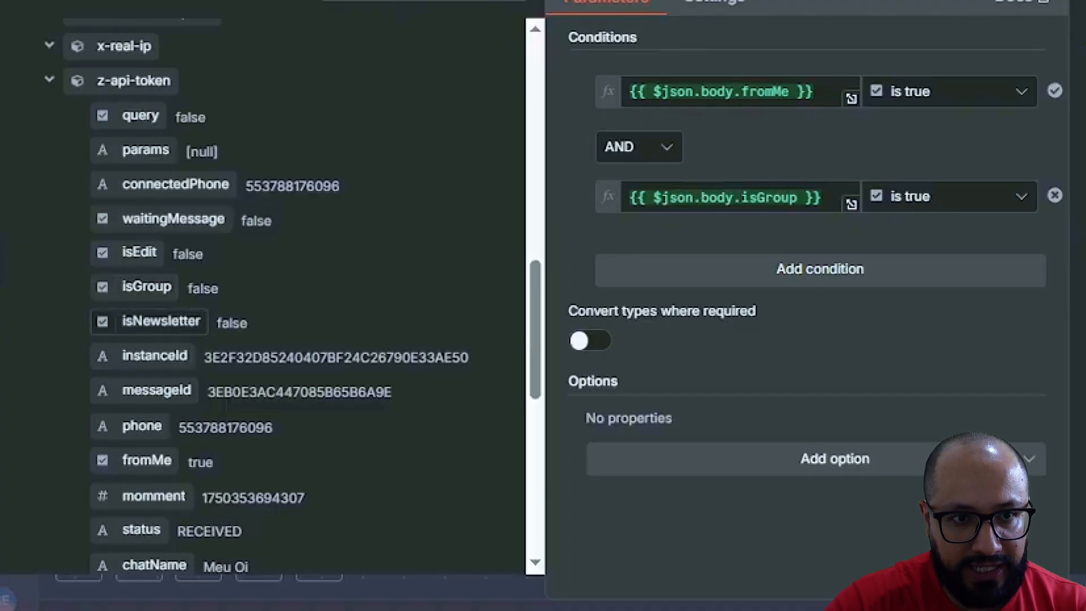
pyautogui.moveTo(188, 288); pyautogui.dragTo(219, 288)
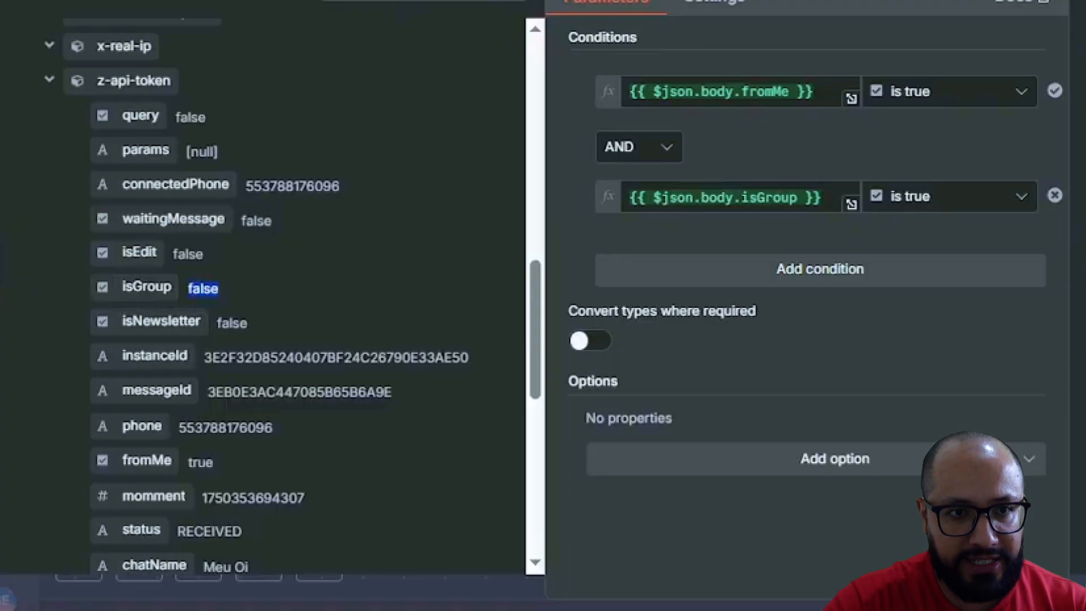
pyautogui.click(220, 289)
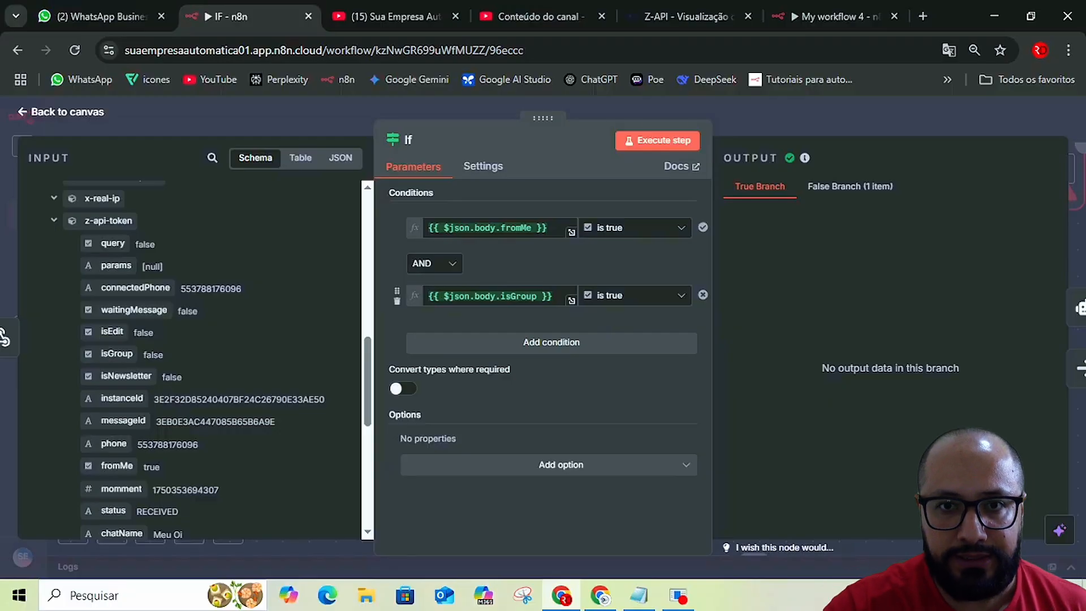
# Set the isGroup condition back to Boolean "is false" to match the input data.
pyautogui.click(633, 295)
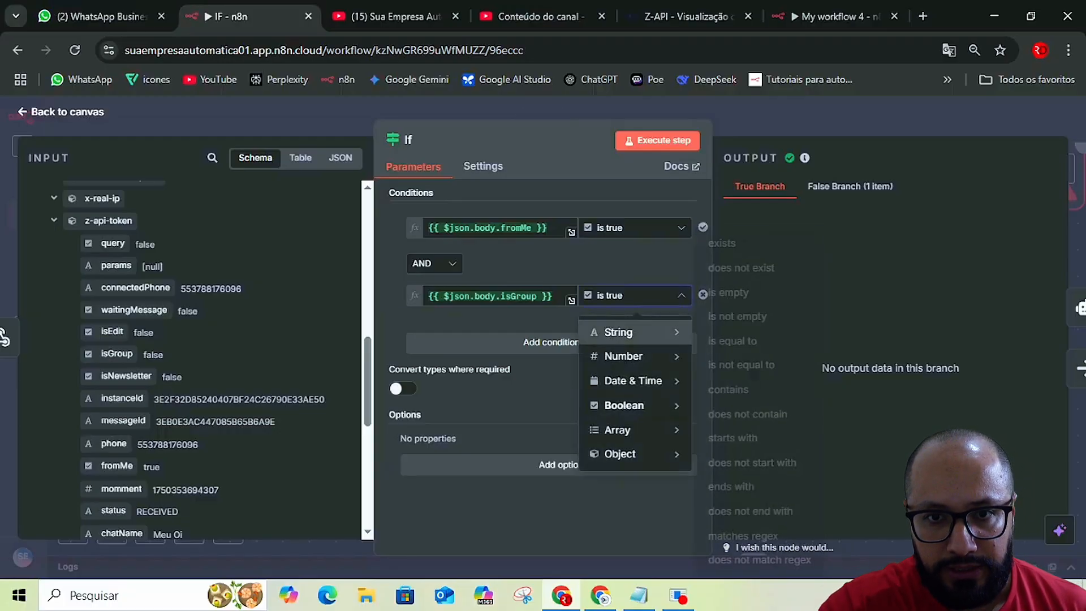
pyautogui.moveTo(624, 405)
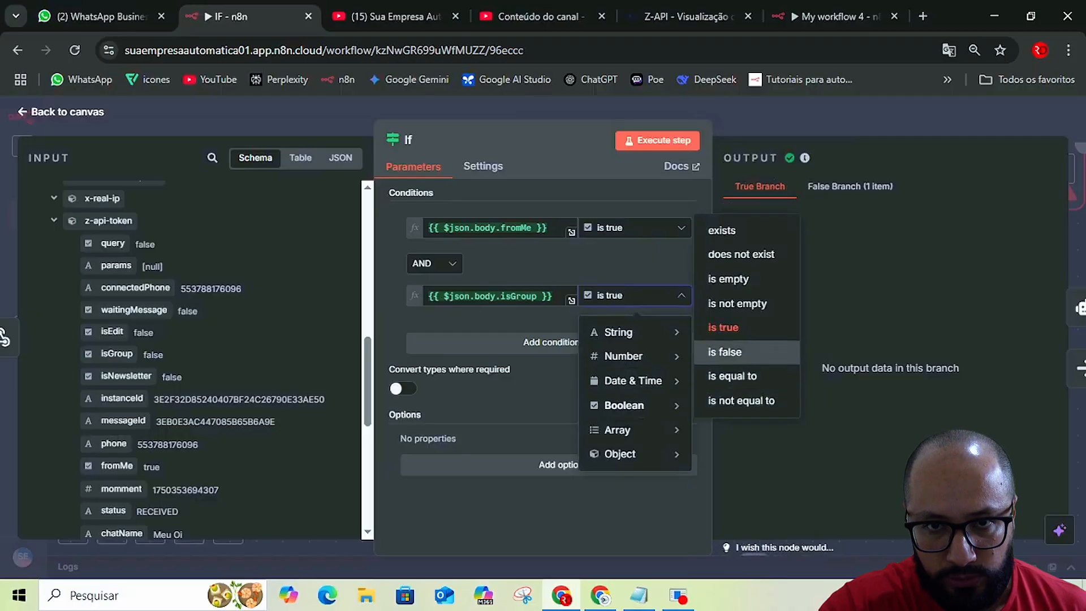
pyautogui.click(730, 352)
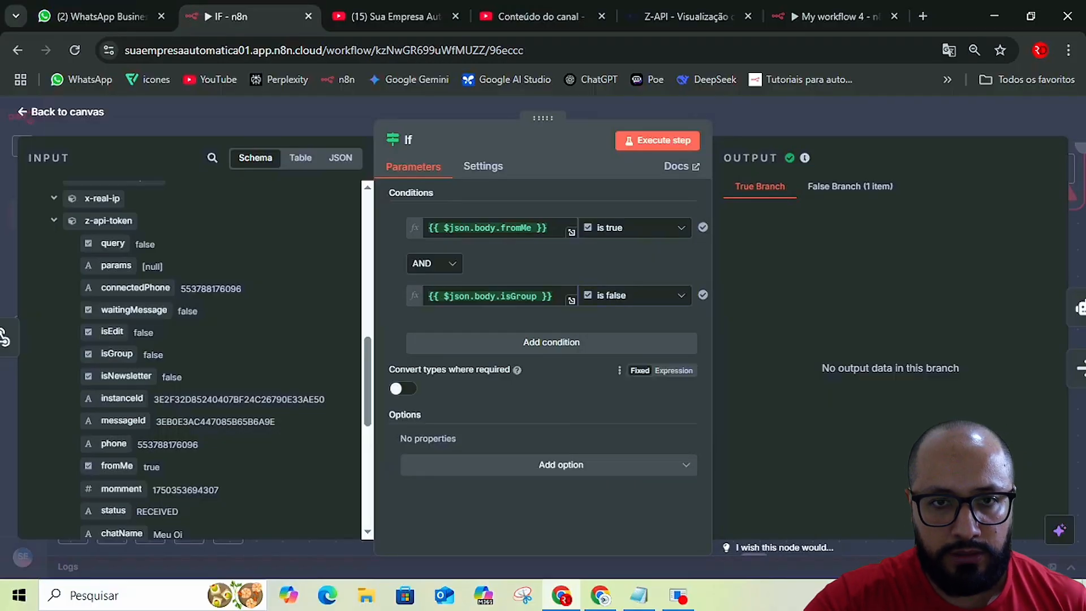
# Switch to the NÓ IF notes in Google Docs and highlight the broadcast field in the transmission list rule.
pyautogui.hotkey('alt', 'Tab')
pyautogui.scroll(-1, 525, 385)
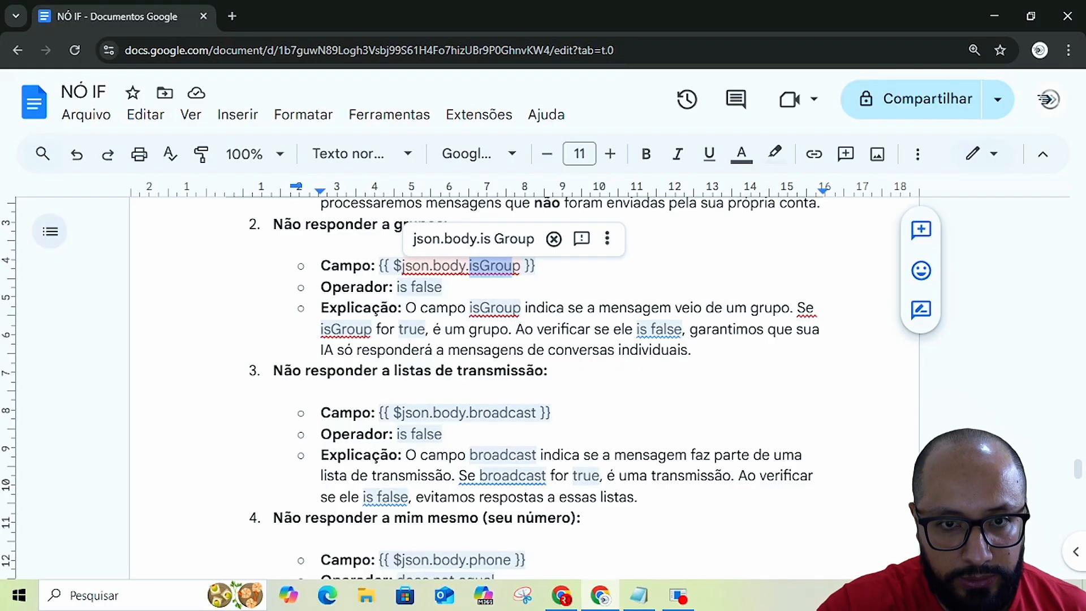
pyautogui.moveTo(470, 412); pyautogui.dragTo(535, 413)
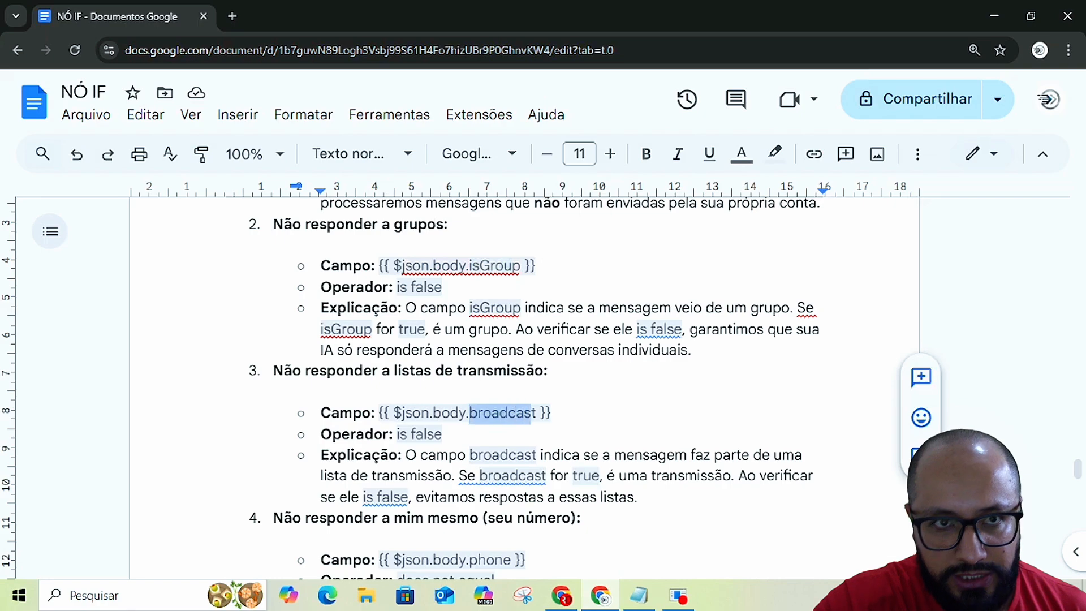
# Switch back to n8n, locate the broadcast field in the If node's input data and highlight its value.
pyautogui.hotkey('alt', 'Tab')
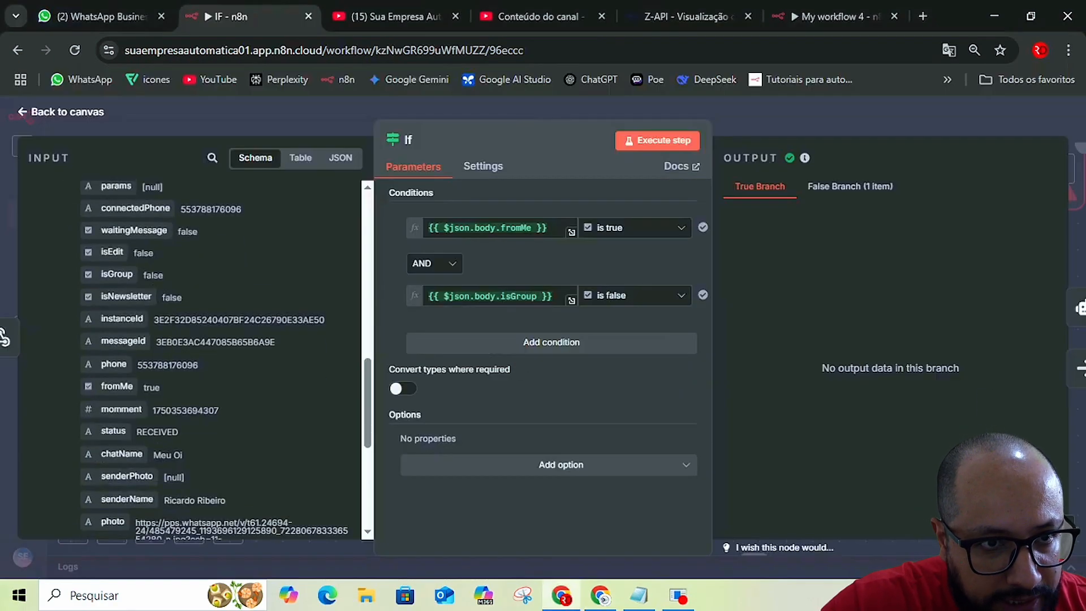
pyautogui.scroll(3, 192, 356)
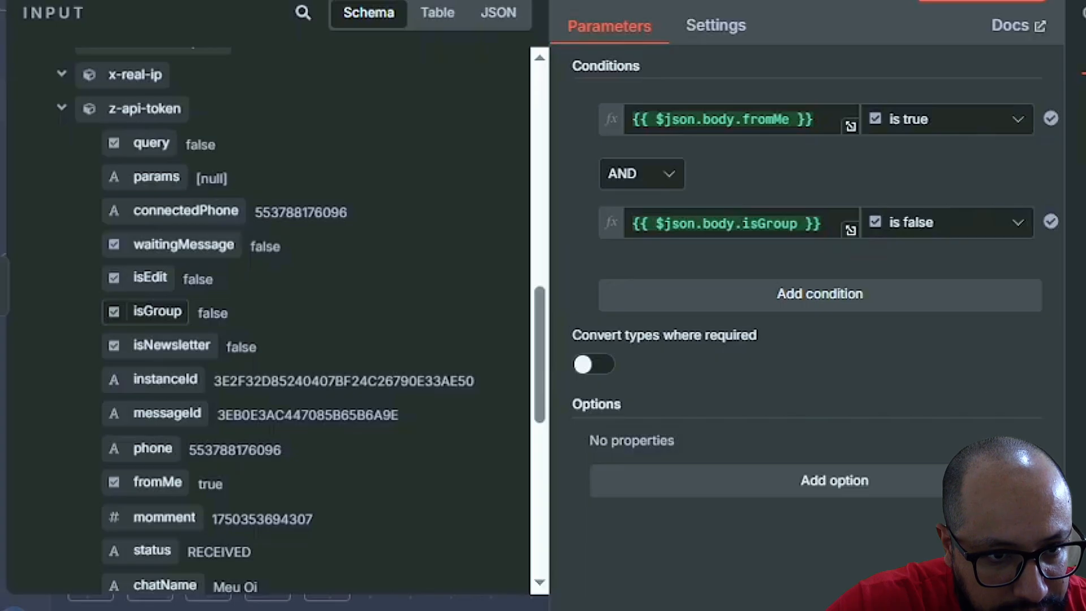
pyautogui.scroll(-4, 157, 311)
pyautogui.scroll(-4, 305, 317)
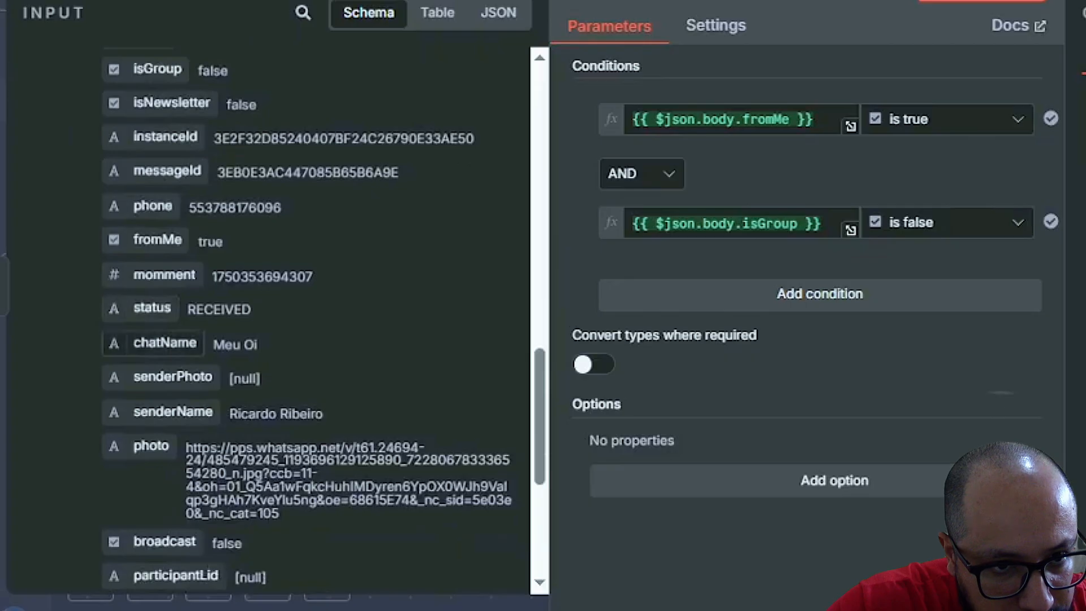
pyautogui.scroll(-8, 153, 344)
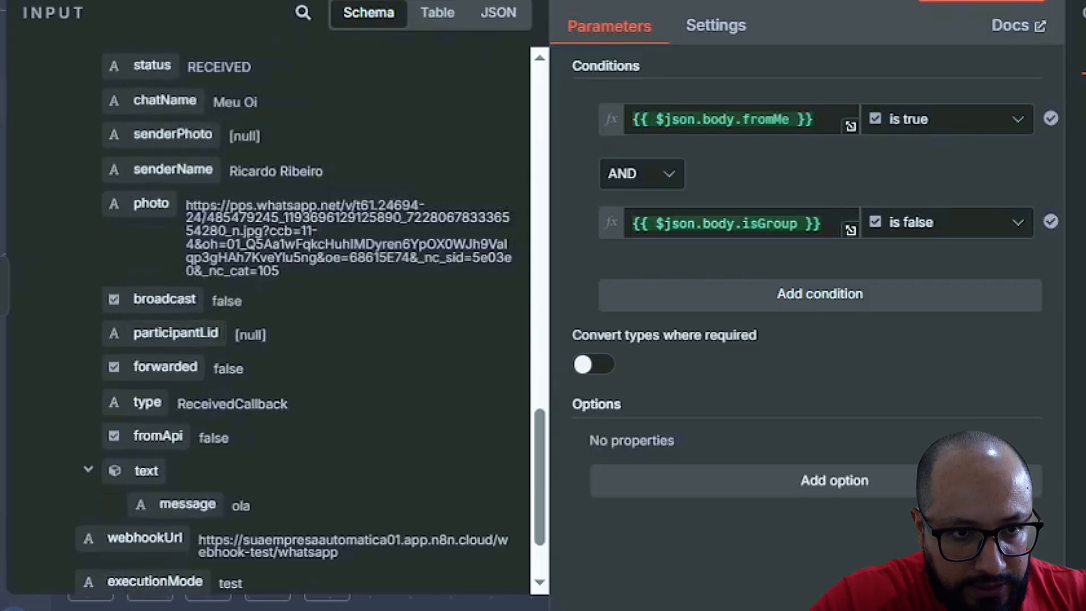
pyautogui.moveTo(212, 301); pyautogui.dragTo(242, 301)
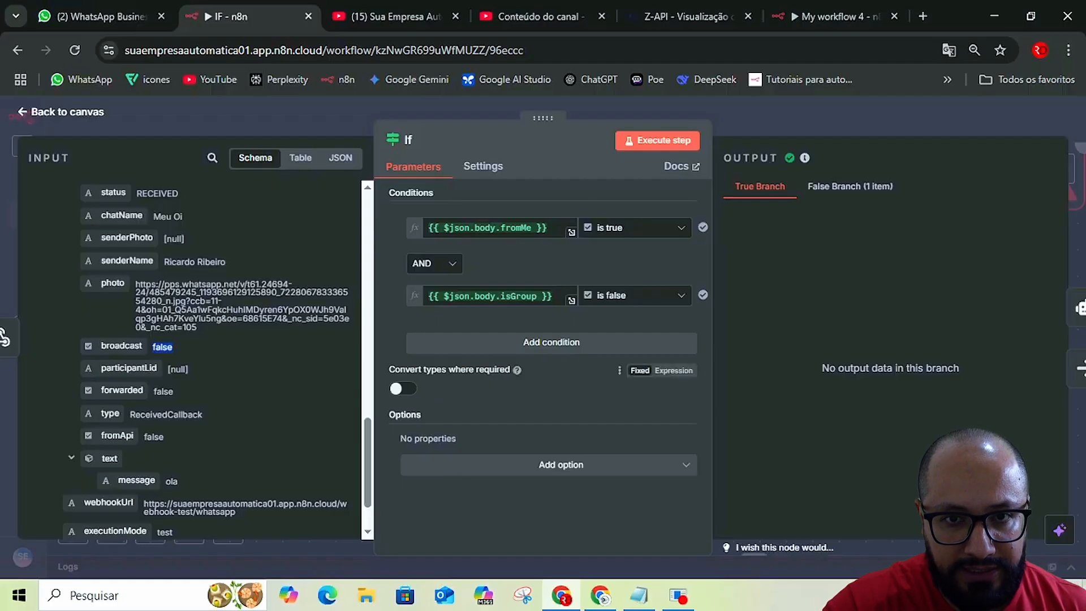
# Add a third AND condition on {{ $json.body.broadcast }} with Boolean "is false" and execute the If node.
pyautogui.click(820, 294)
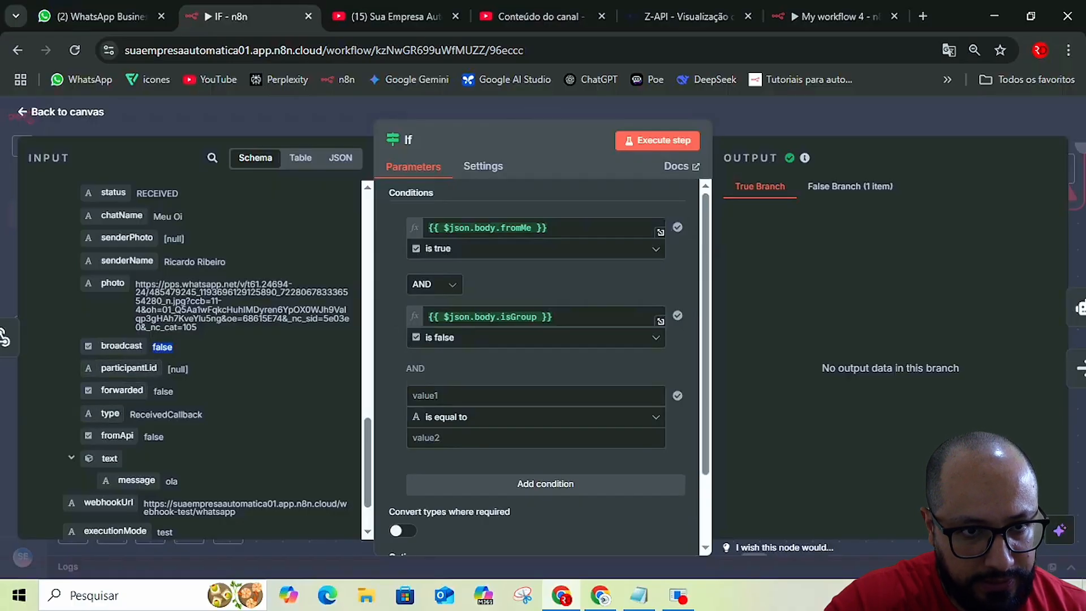
pyautogui.moveTo(121, 346); pyautogui.dragTo(434, 396)
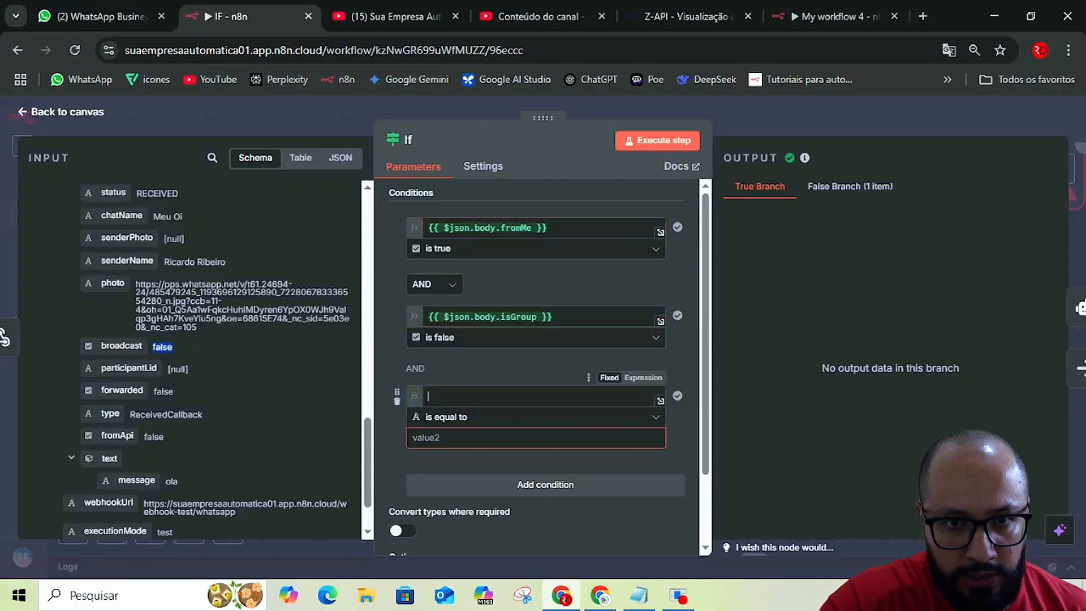
pyautogui.click(474, 368)
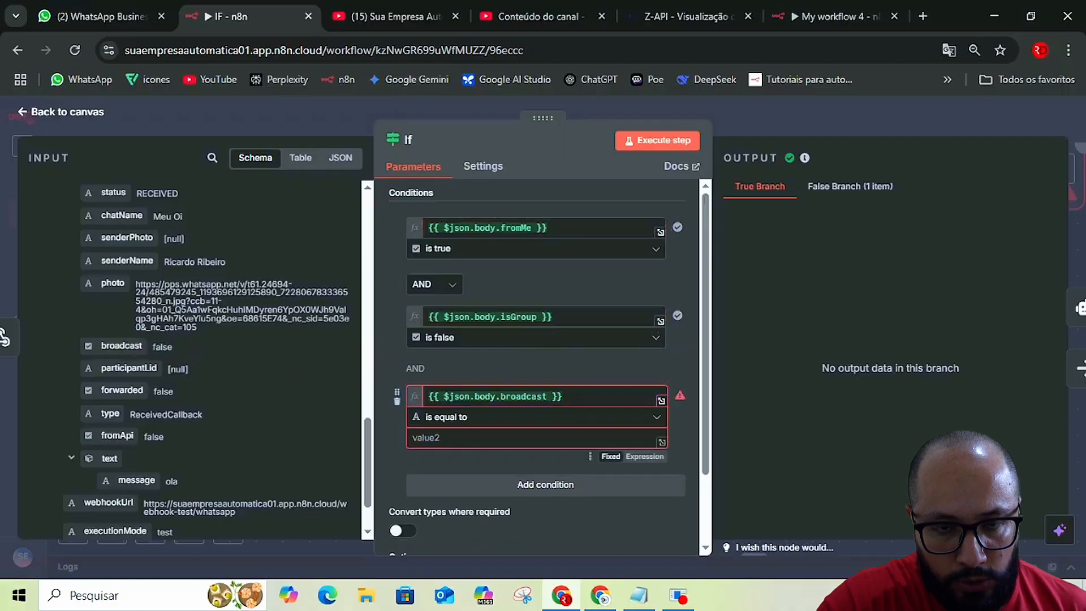
pyautogui.click(536, 418)
pyautogui.moveTo(622, 332)
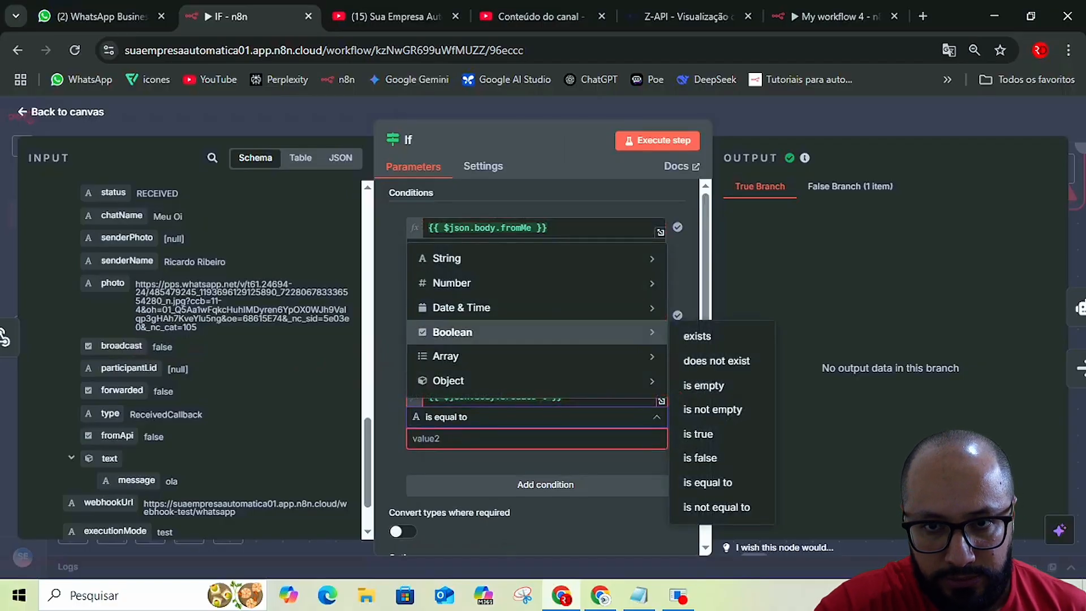
pyautogui.click(700, 458)
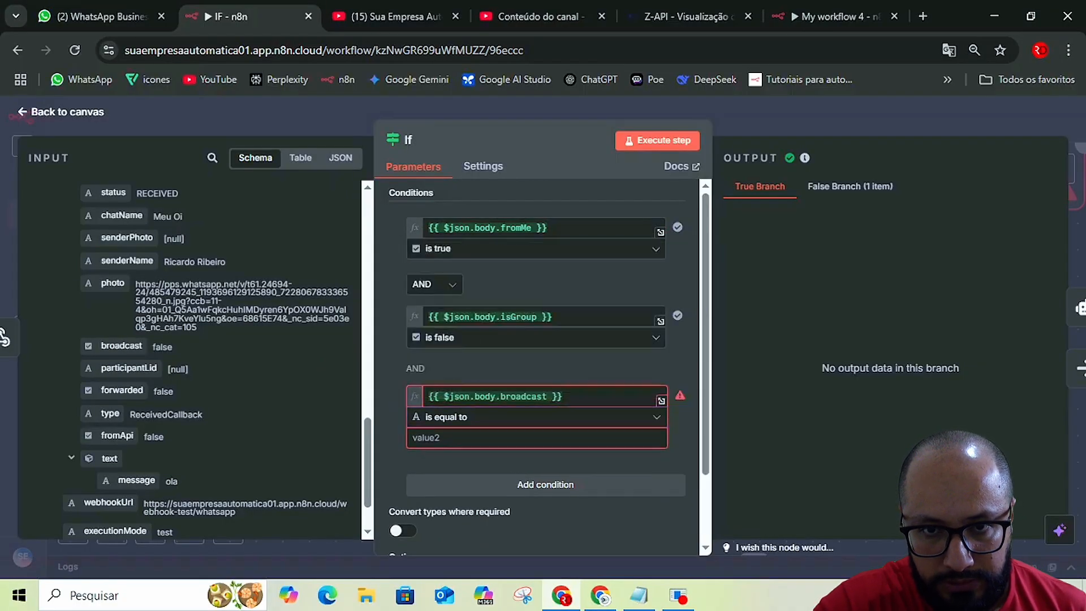
pyautogui.click(657, 140)
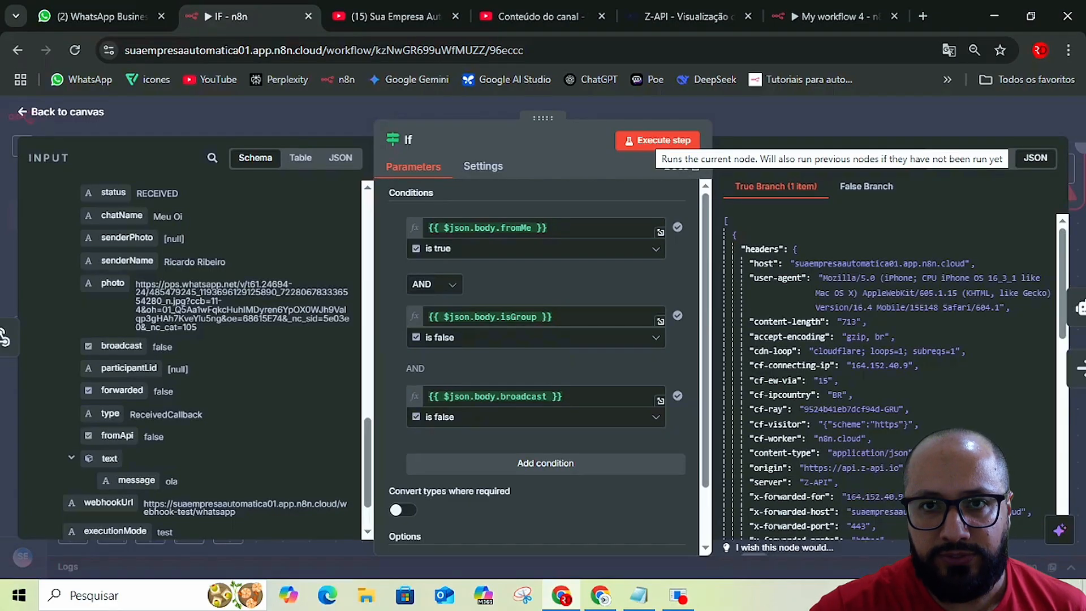
# Switch to the NÓ IF notes in Google Docs and highlight the phone field expression in rule 4, about not replying to oneself.
pyautogui.press('Escape')
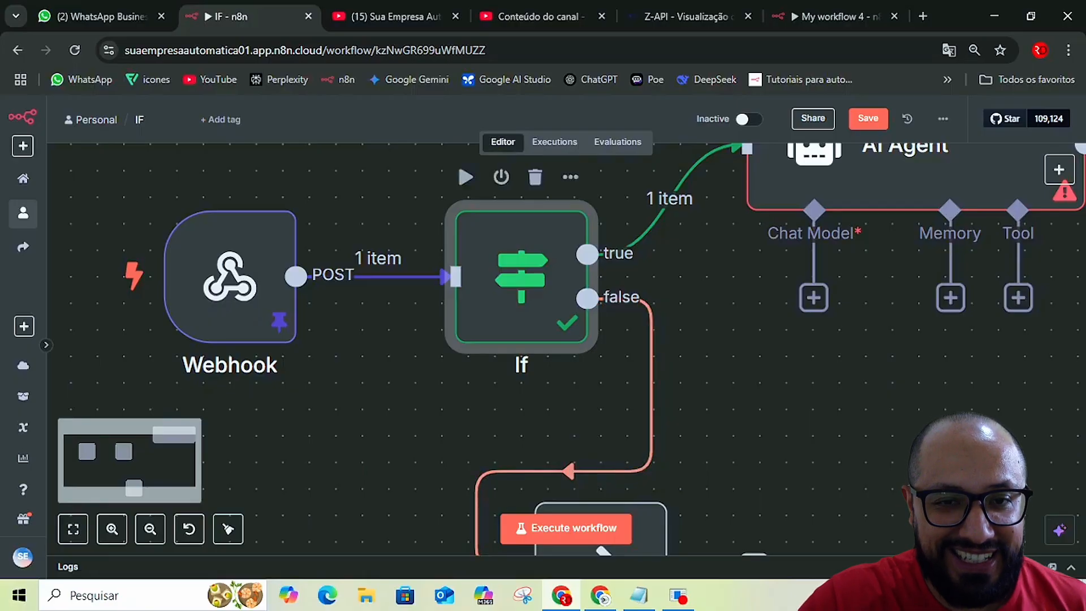
pyautogui.doubleClick(520, 277)
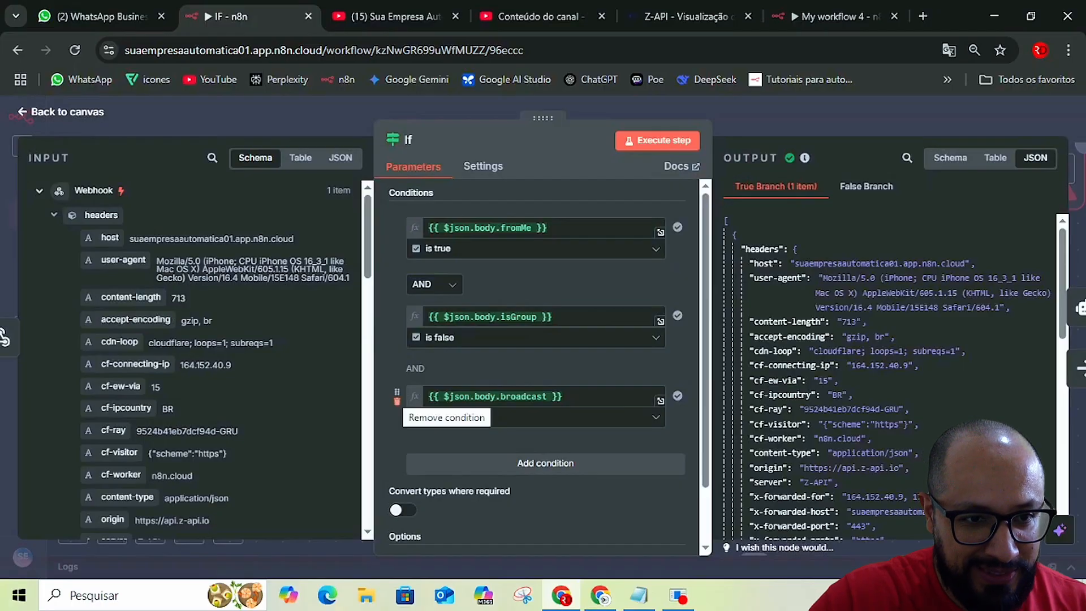
pyautogui.hotkey('alt', 'Tab')
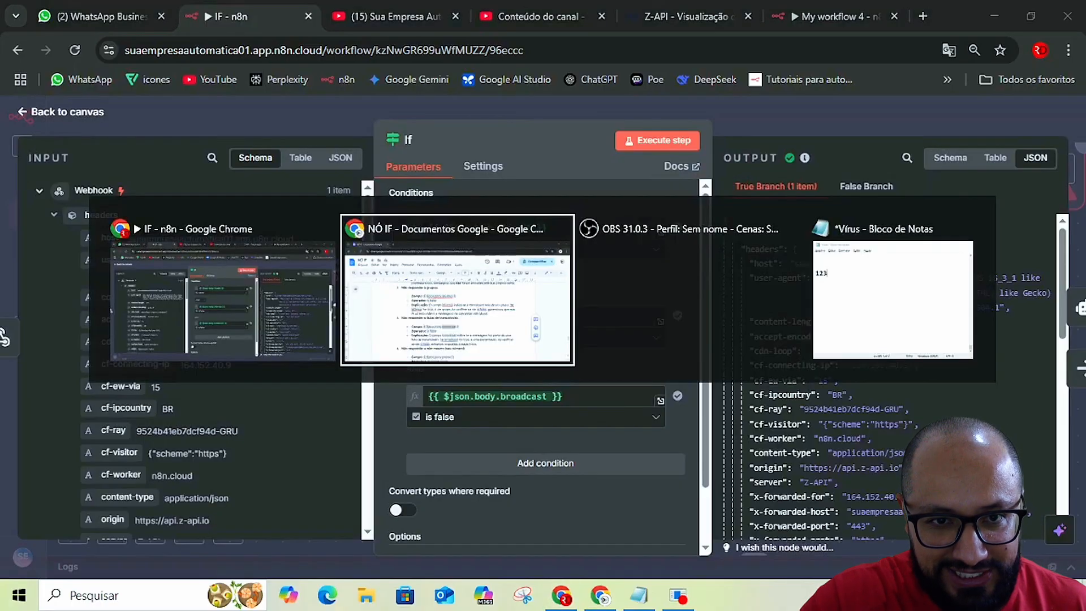
pyautogui.scroll(-4, 526, 390)
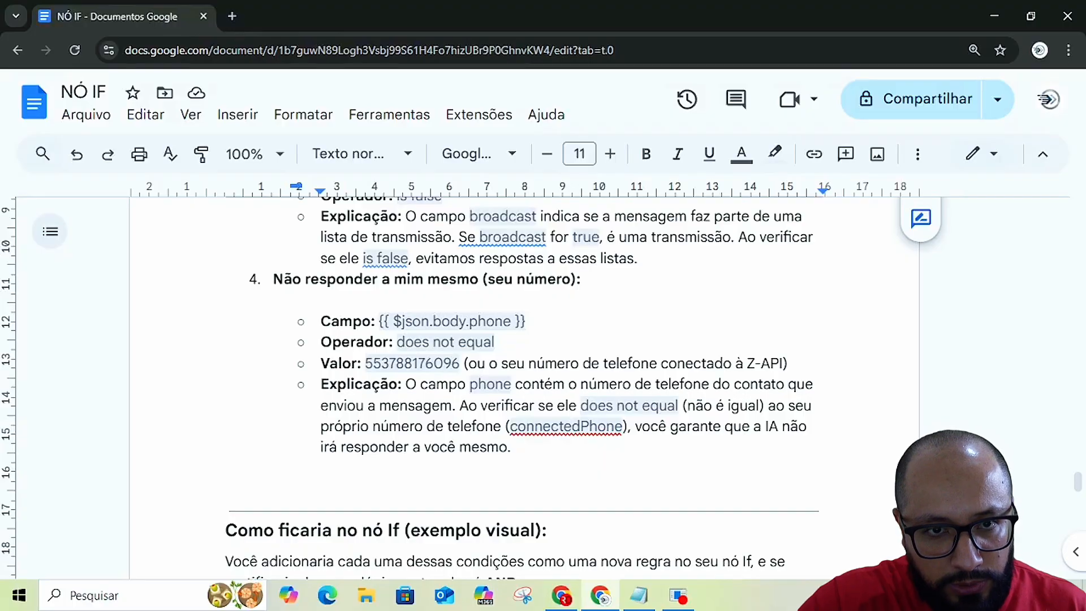
pyautogui.moveTo(379, 321); pyautogui.dragTo(525, 321)
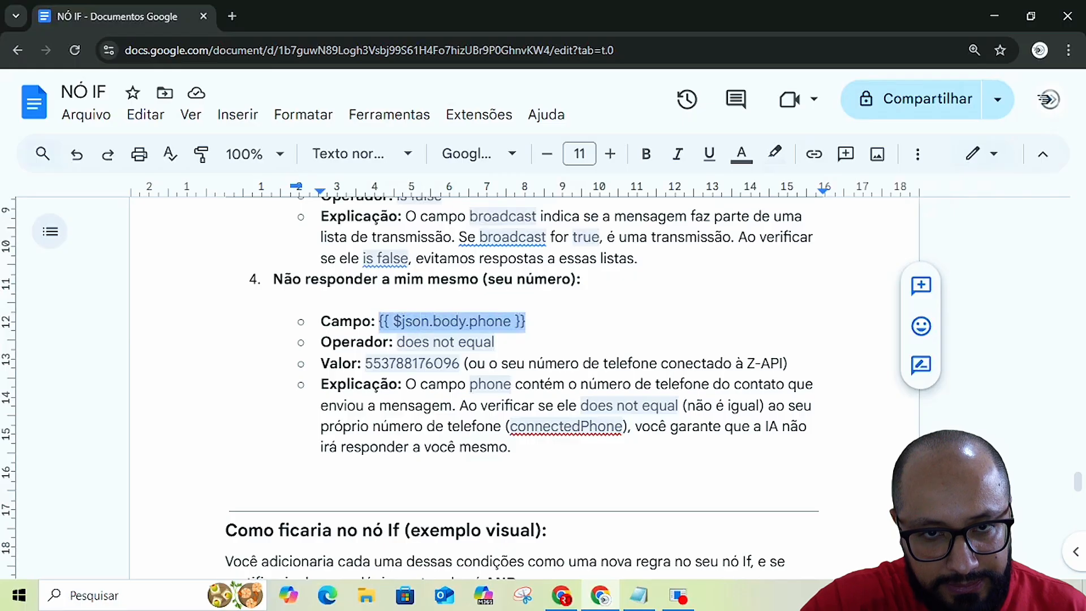
# Compare the notes with the If node in n8n, and copy {{ $json.body.phone }} from rule 4 in Google Docs.
pyautogui.hotkey('alt', 'Tab')
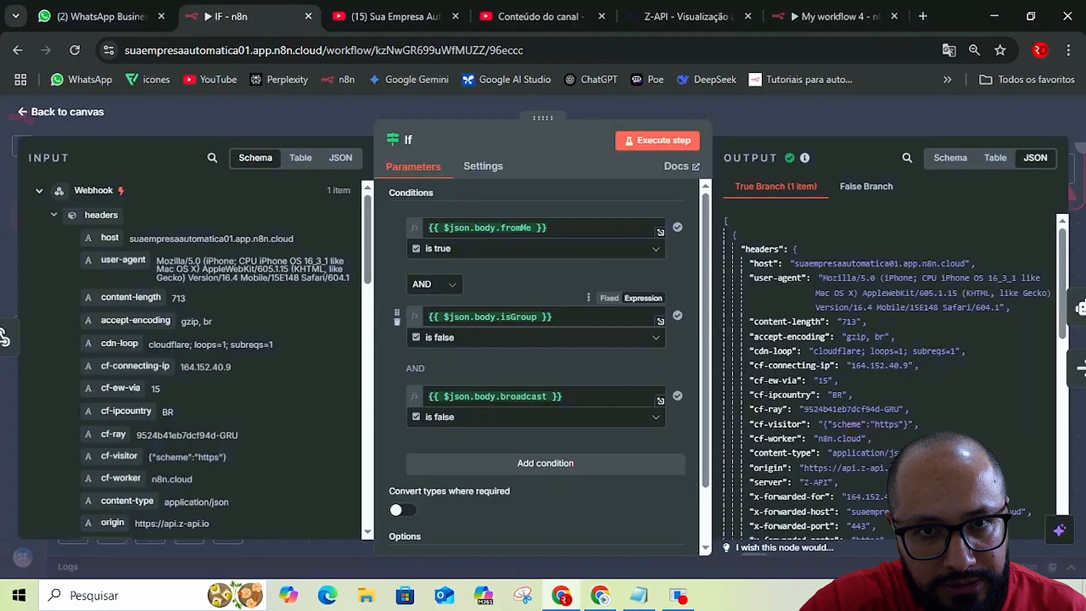
pyautogui.hotkey('alt', 'Tab')
pyautogui.hotkey('alt', 'Tab')
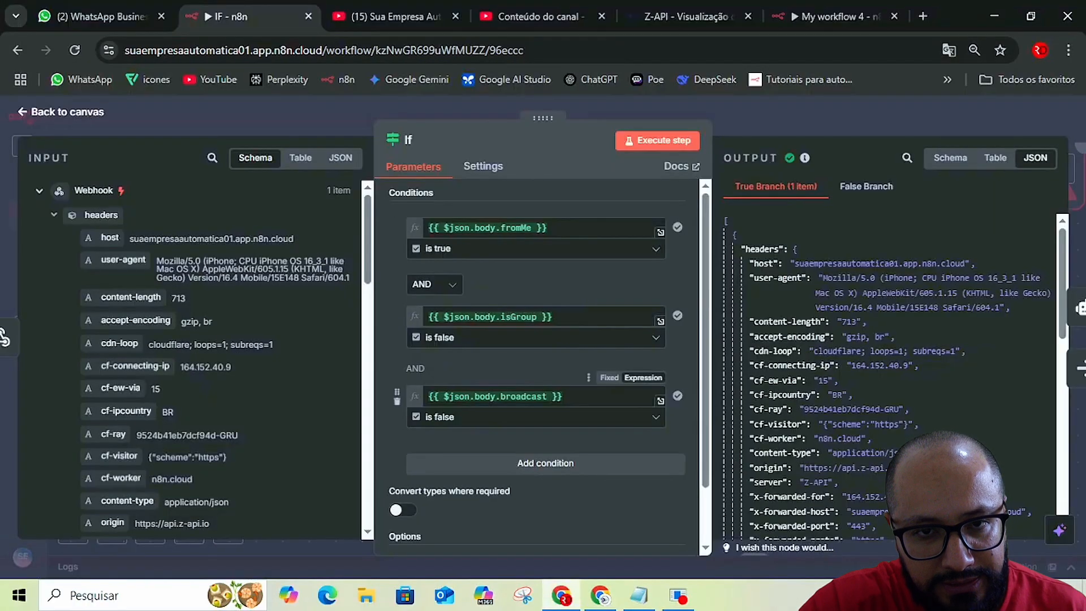
pyautogui.hotkey('alt', 'Tab')
pyautogui.click(385, 321)
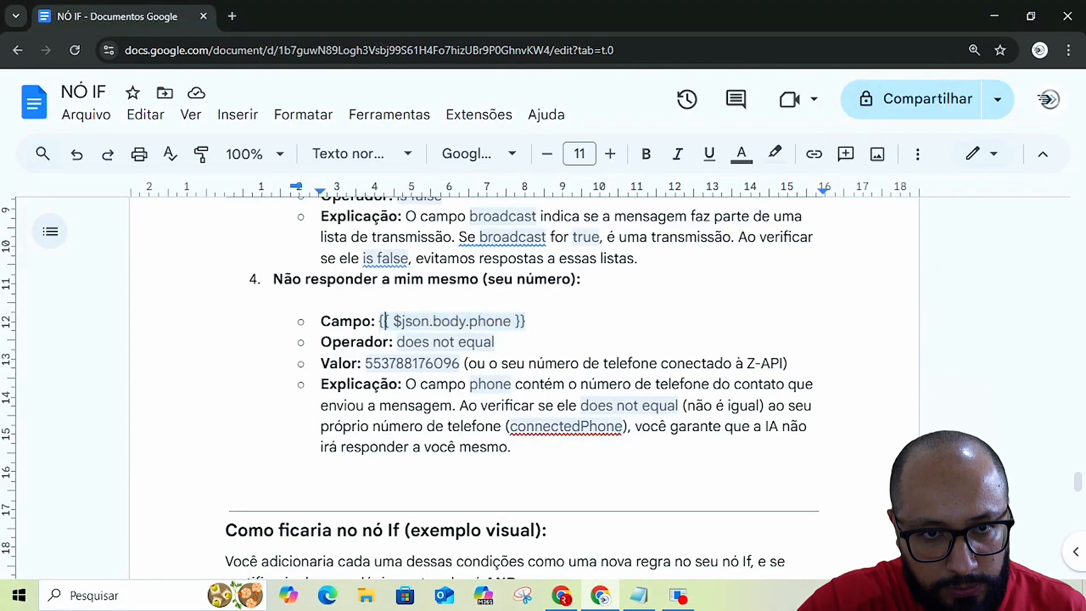
pyautogui.moveTo(379, 322); pyautogui.dragTo(525, 321)
pyautogui.hotkey('ctrl', 'c')
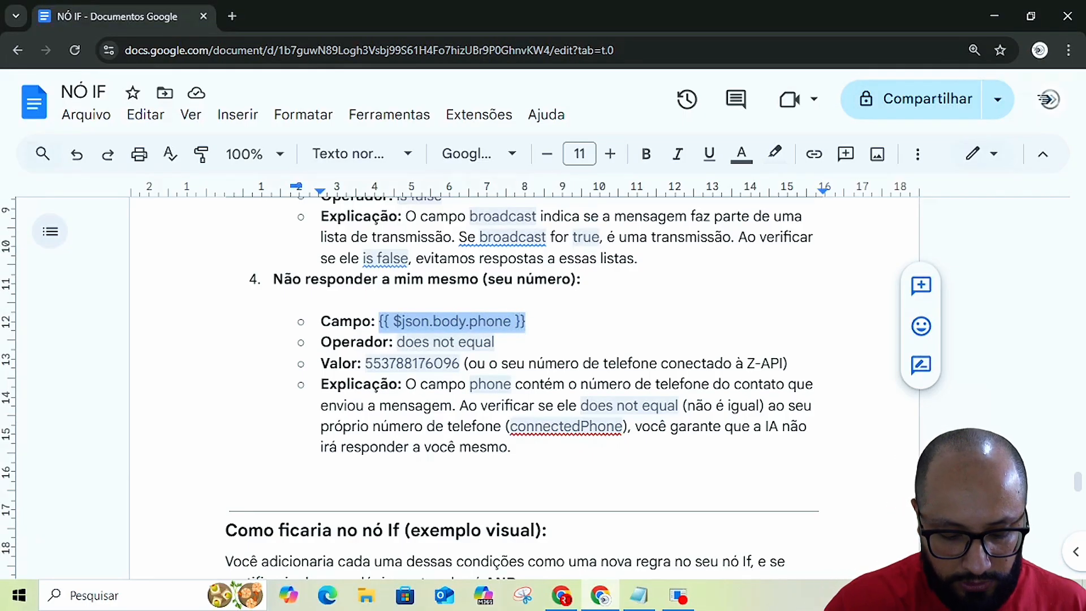
# Switch back to n8n and add a fourth AND condition on {{ $json.body.phone }} to the If node.
pyautogui.hotkey('alt', 'Tab')
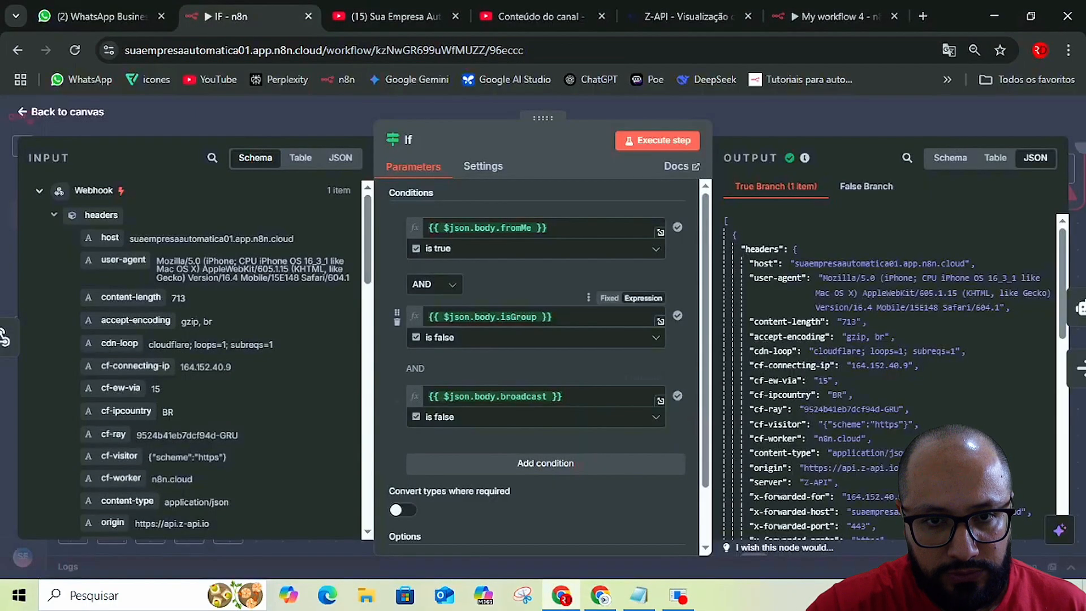
pyautogui.click(543, 460)
pyautogui.click(412, 476)
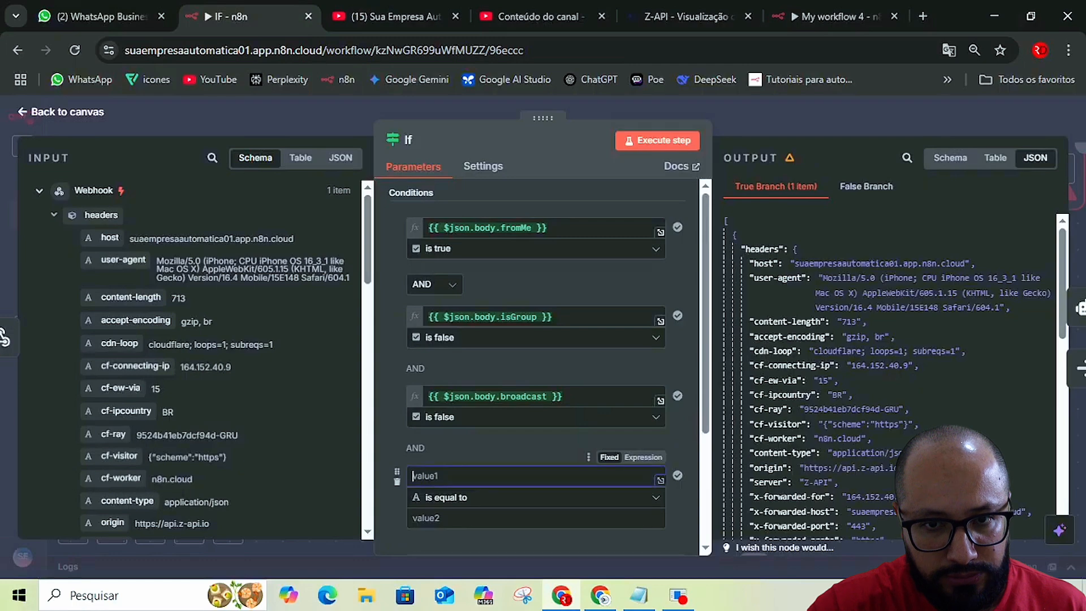
pyautogui.hotkey('ctrl', 'v')
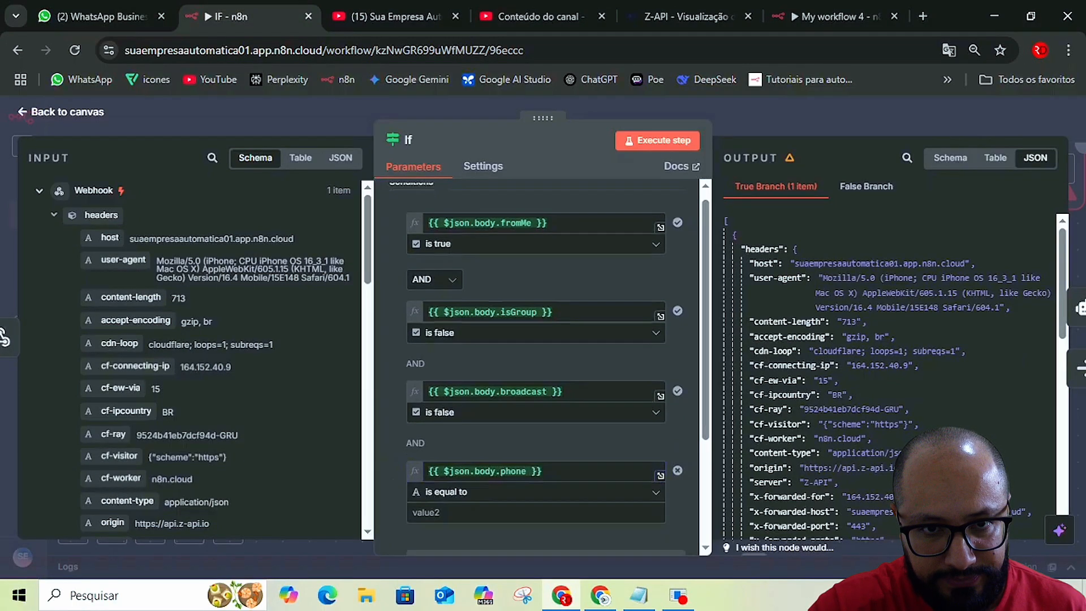
pyautogui.scroll(-3, 543, 368)
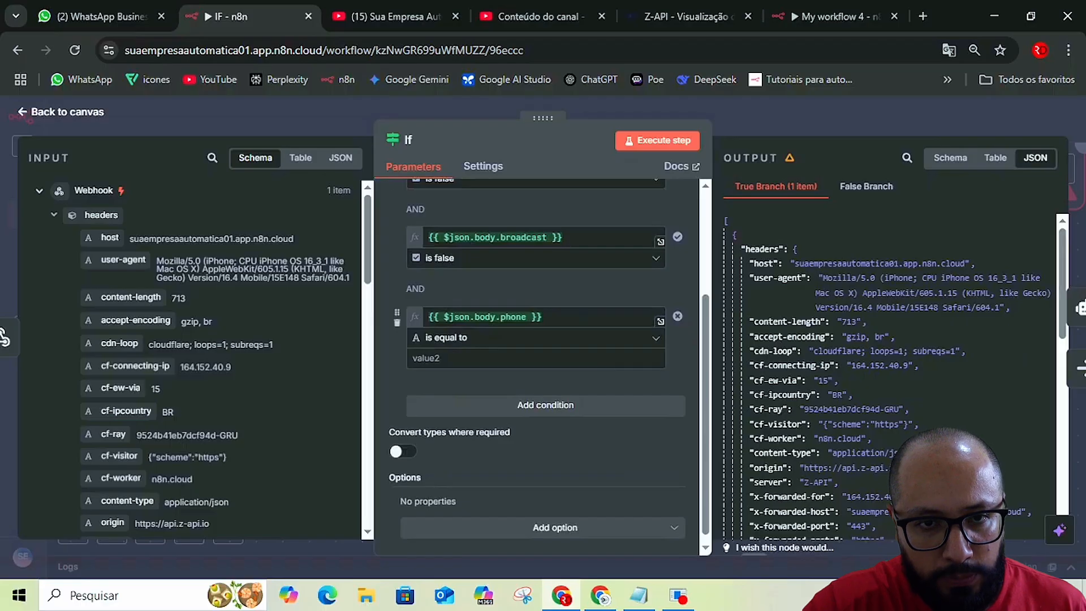
# Switch to Google Docs, highlight rule 4's operator "does not equal" and look up its Portuguese translation through a Google search for "tradutor".
pyautogui.hotkey('alt', 'Tab')
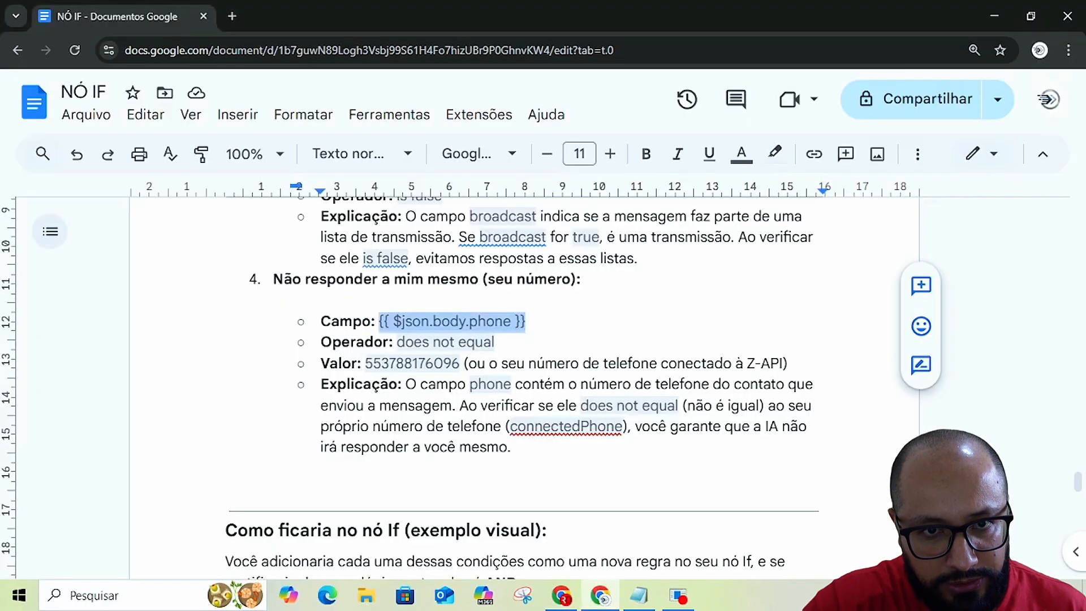
pyautogui.click(495, 342)
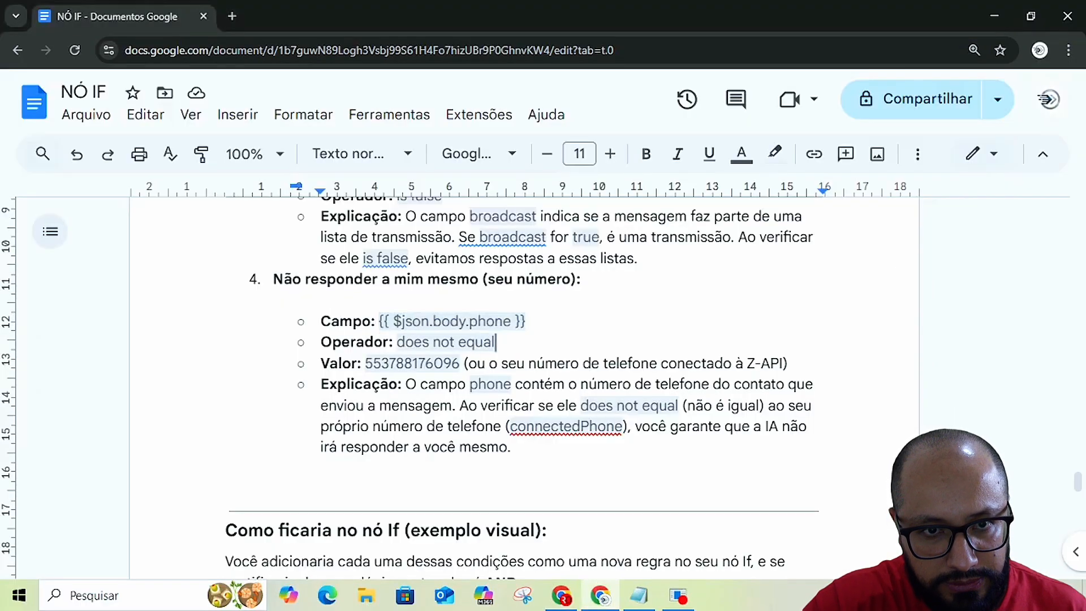
pyautogui.moveTo(397, 342); pyautogui.dragTo(495, 342)
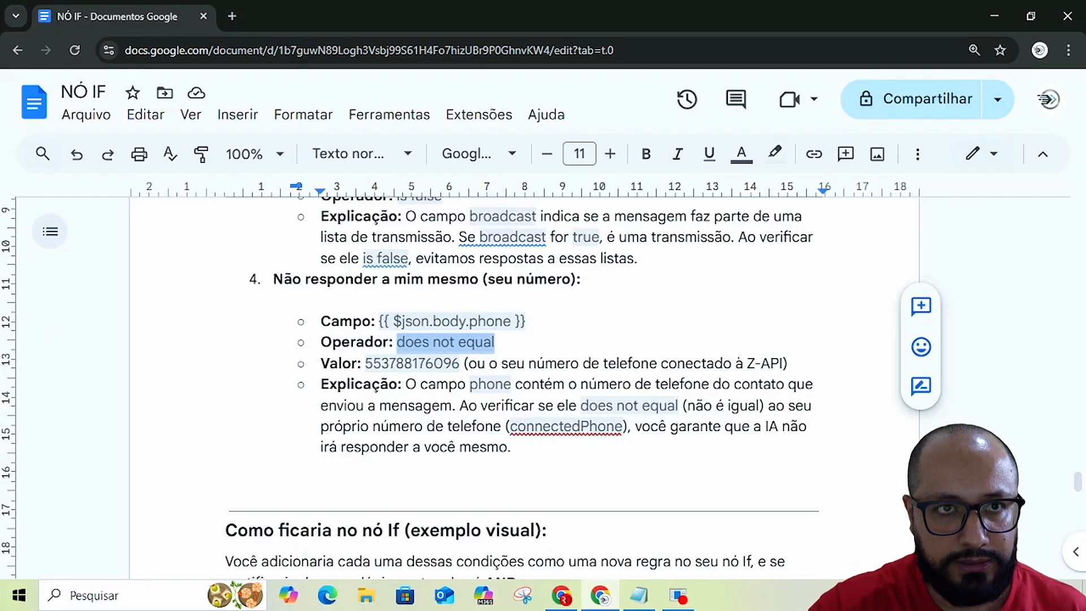
pyautogui.click(231, 16)
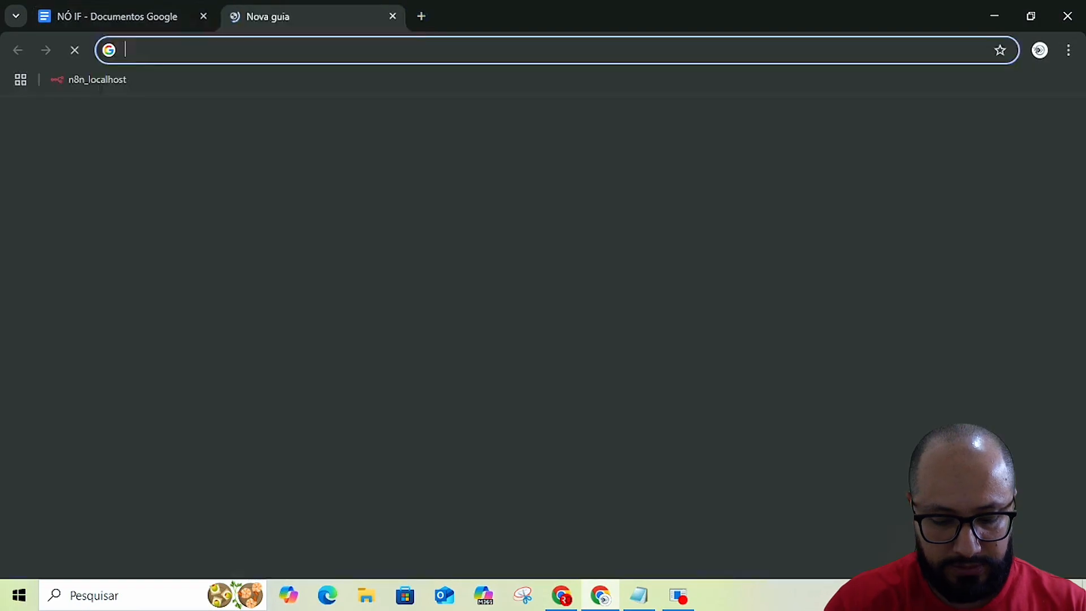
pyautogui.write('tradu')
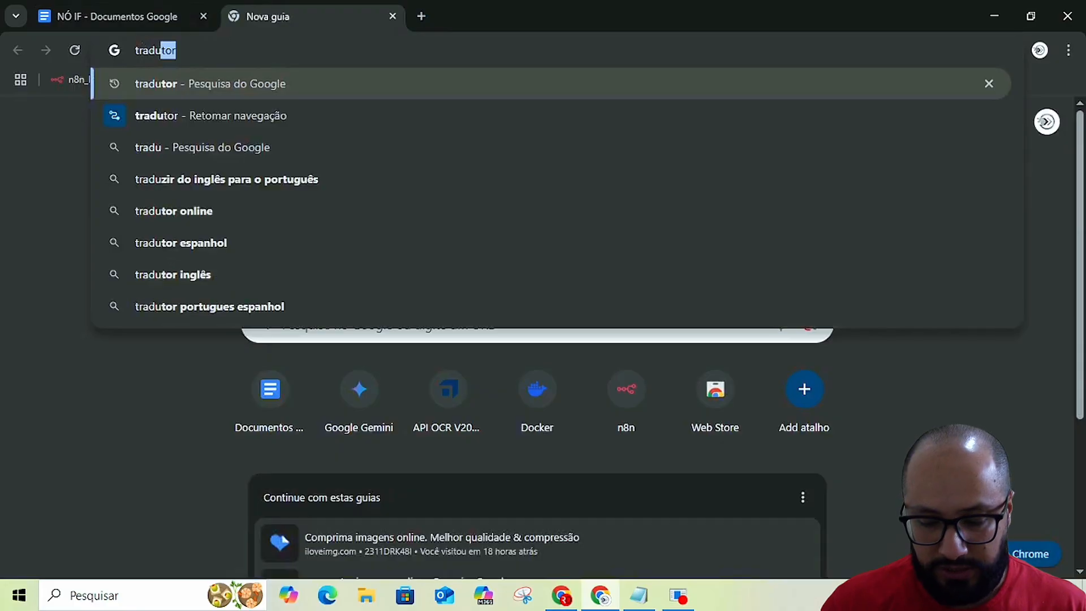
pyautogui.press('Return')
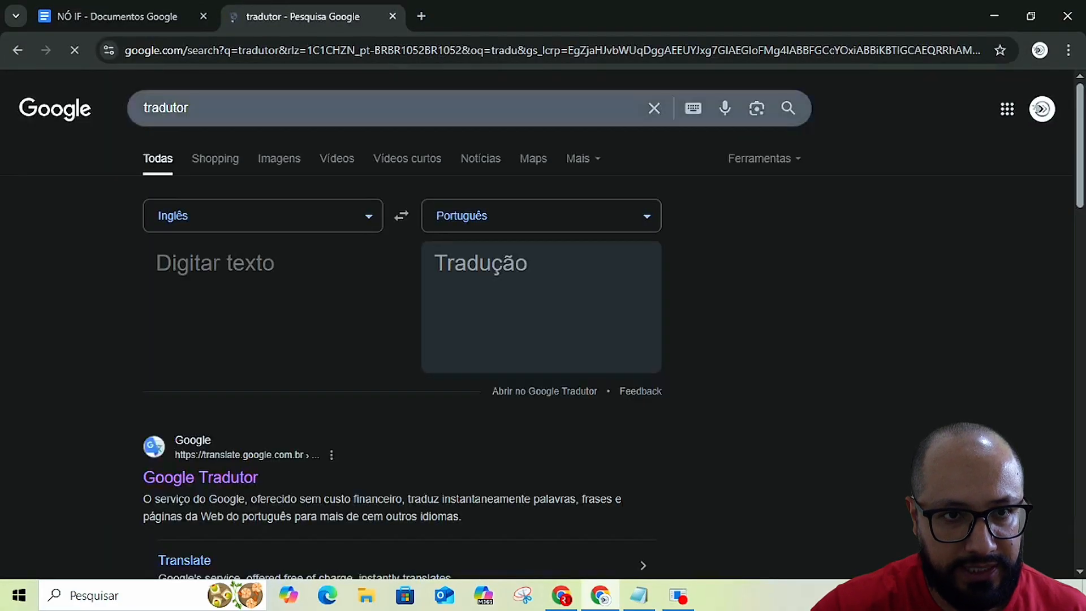
pyautogui.hotkey('ctrl', 'a')
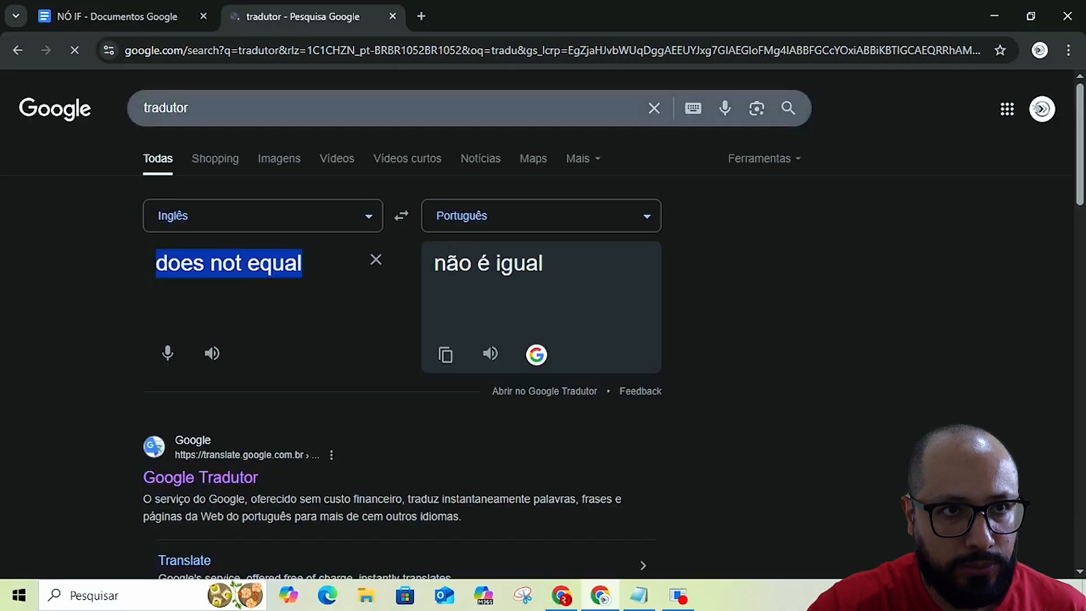
pyautogui.click(117, 17)
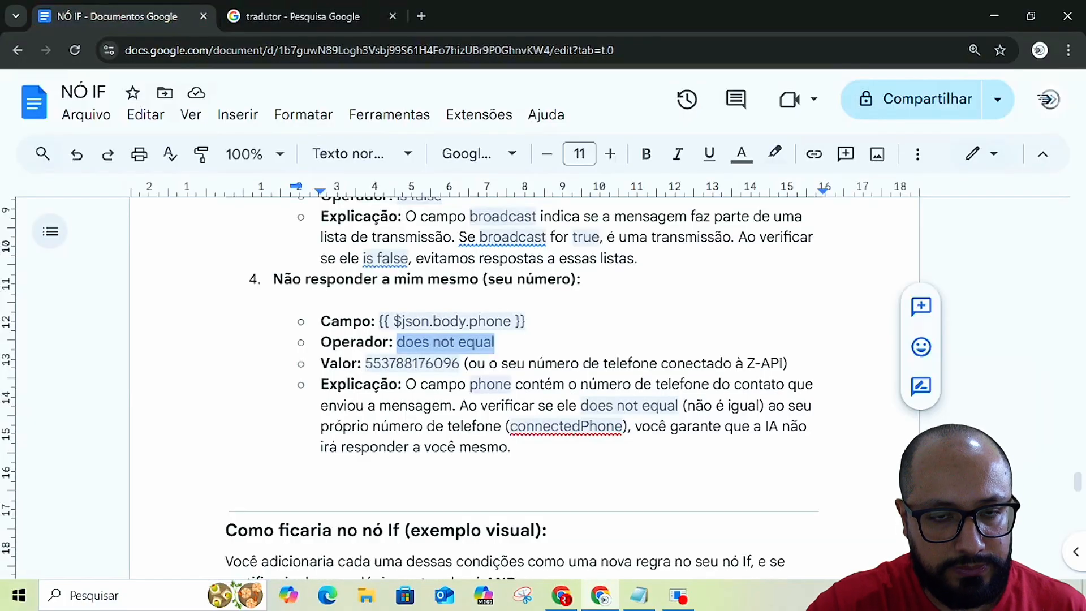
# Switch back to n8n, check the phone condition's operator choices and translate the page into Portuguese.
pyautogui.hotkey('alt', 'Tab')
pyautogui.click(536, 338)
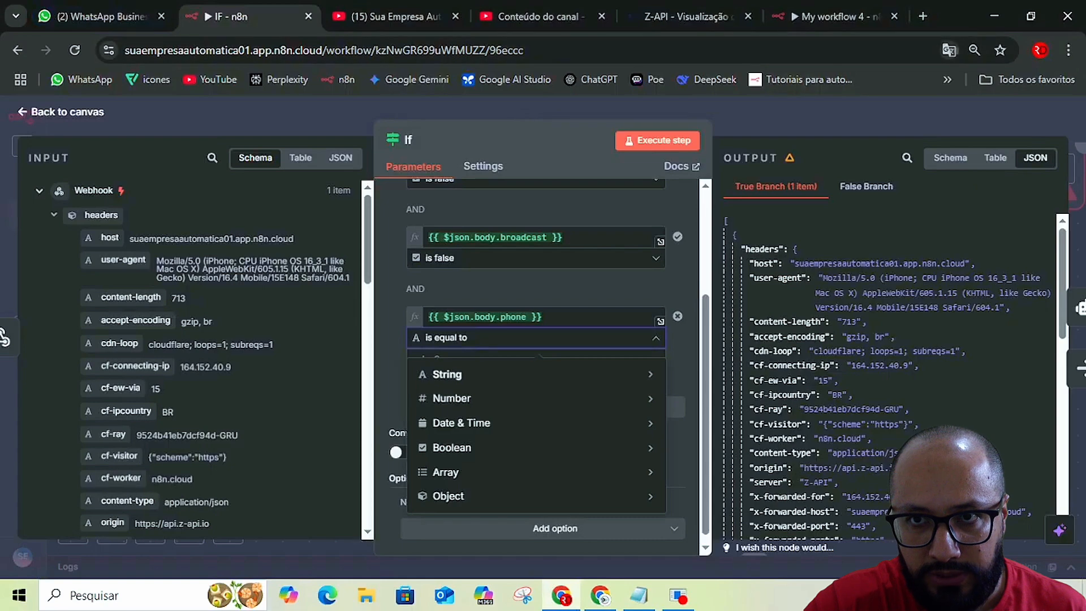
pyautogui.click(949, 50)
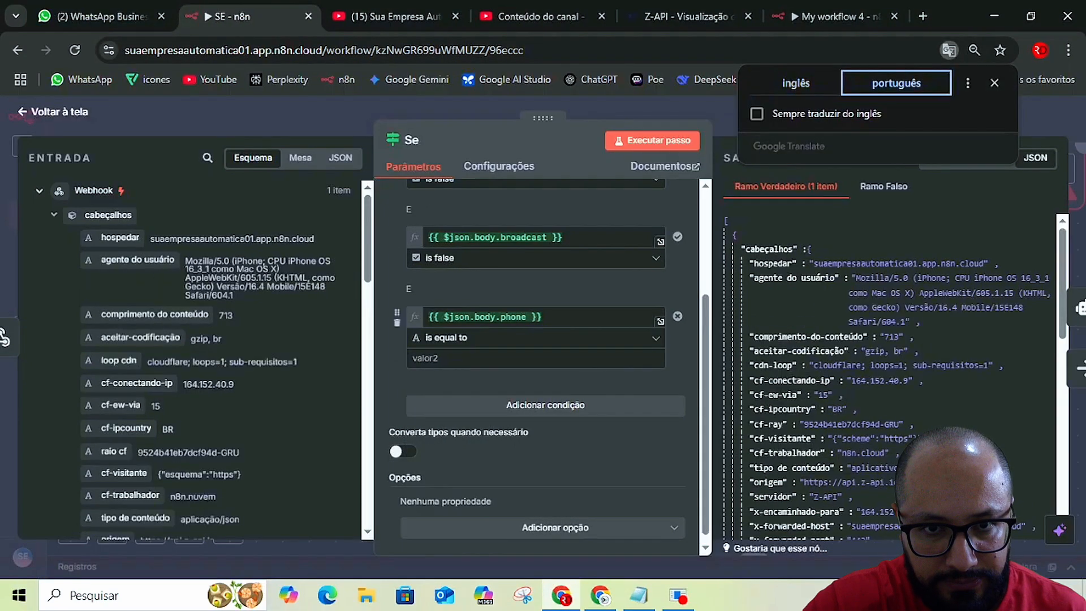
# Try the Boolean operator "is not equal to" on the phone condition and check its comparison value options.
pyautogui.click(537, 338)
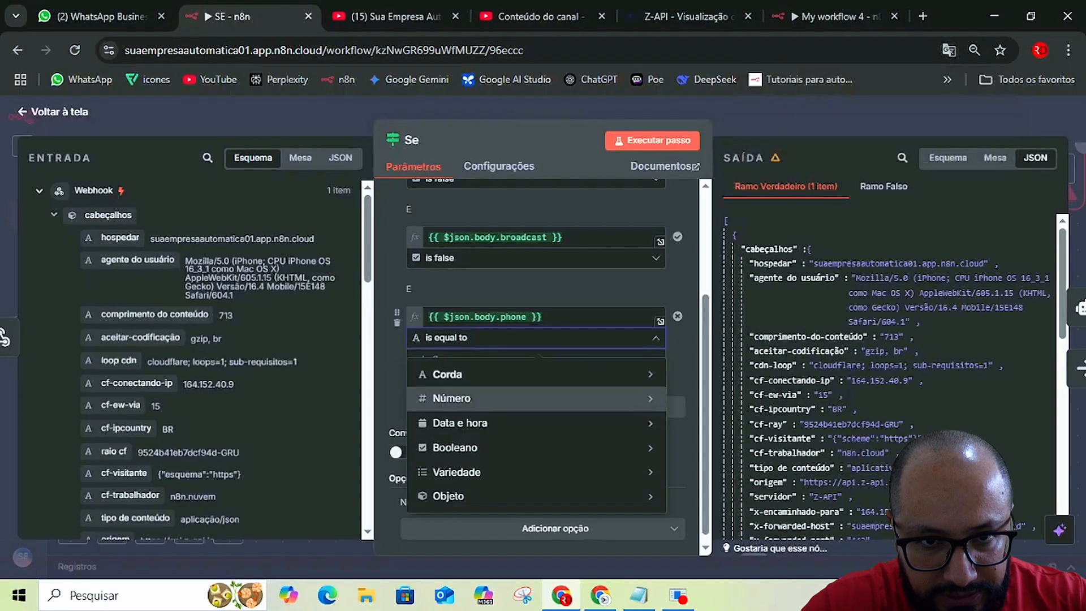
pyautogui.moveTo(509, 448)
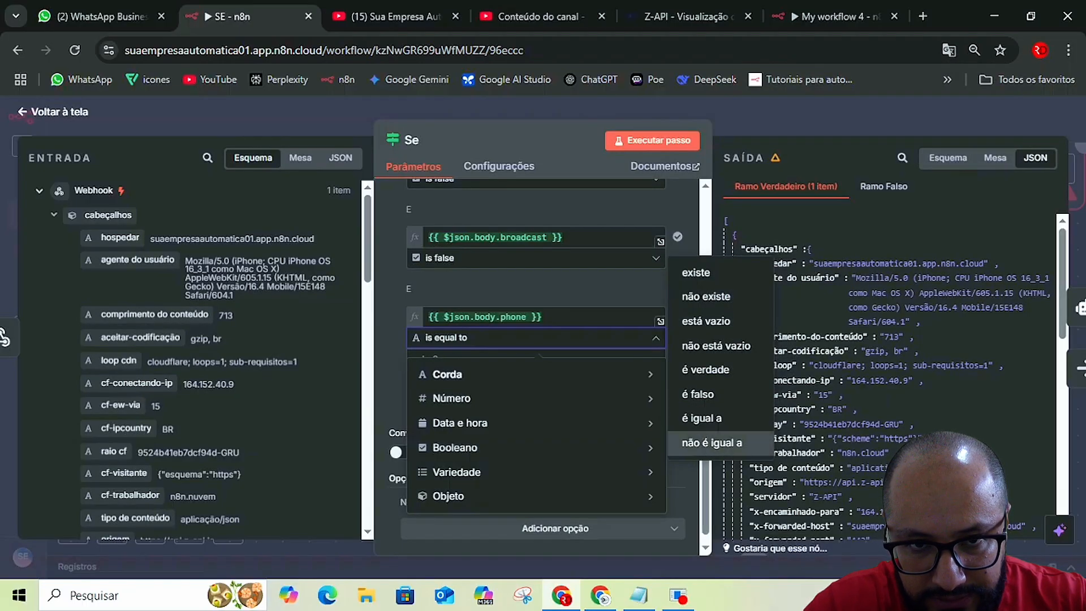
pyautogui.click(712, 442)
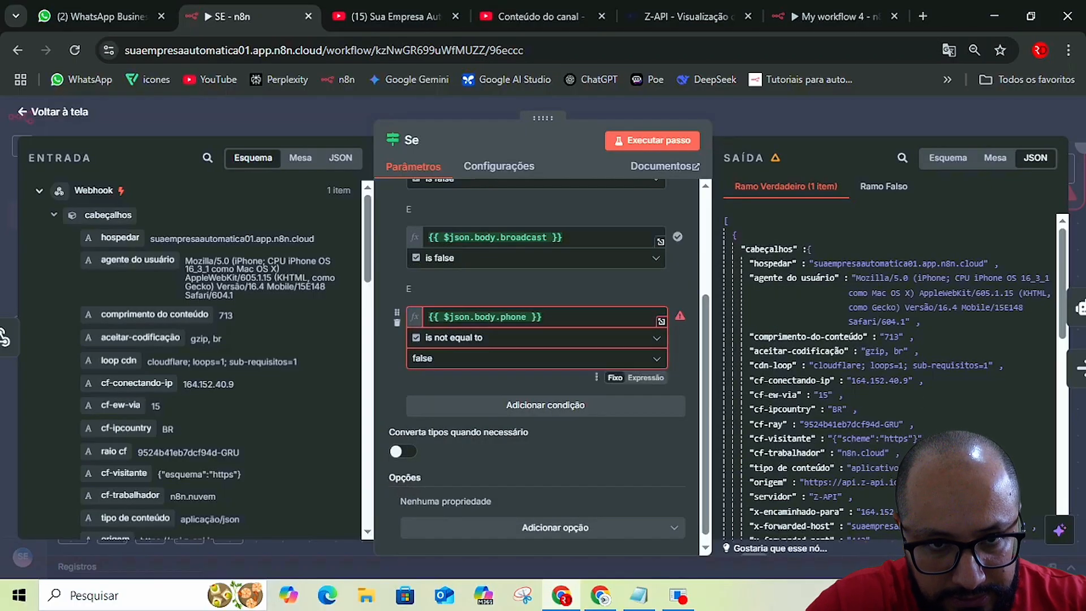
pyautogui.click(509, 358)
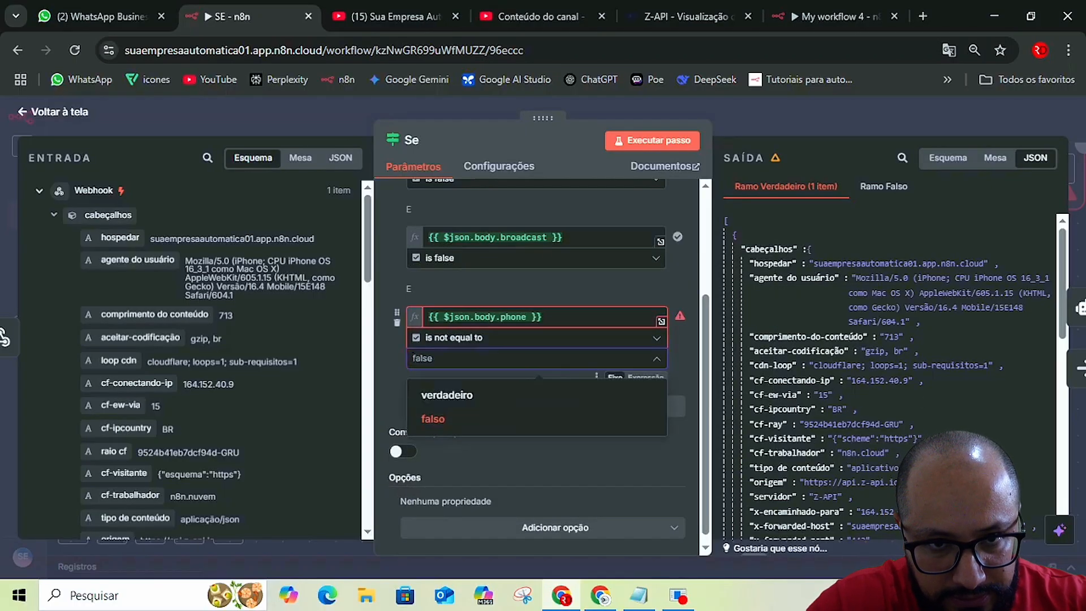
# Set the phone condition's operator to String "is not equal to" and clear its comparison value.
pyautogui.click(537, 337)
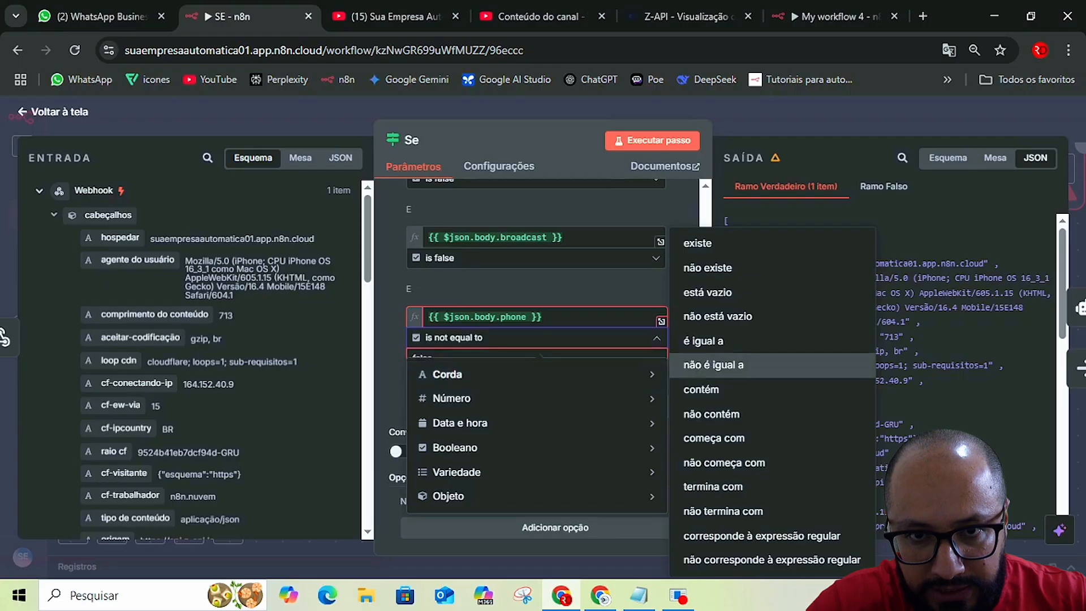
pyautogui.click(713, 364)
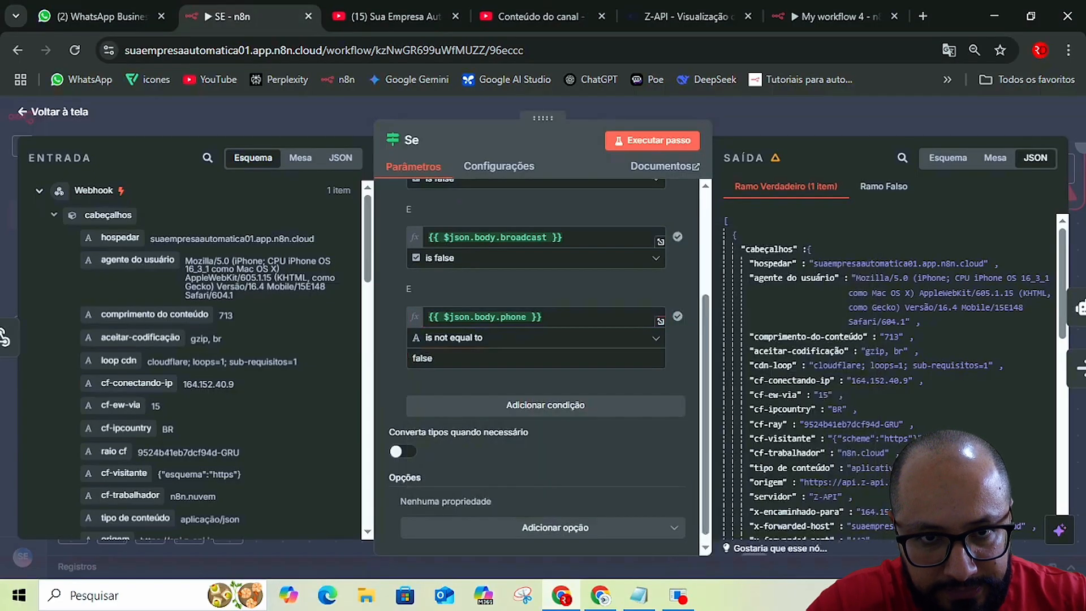
pyautogui.doubleClick(423, 358)
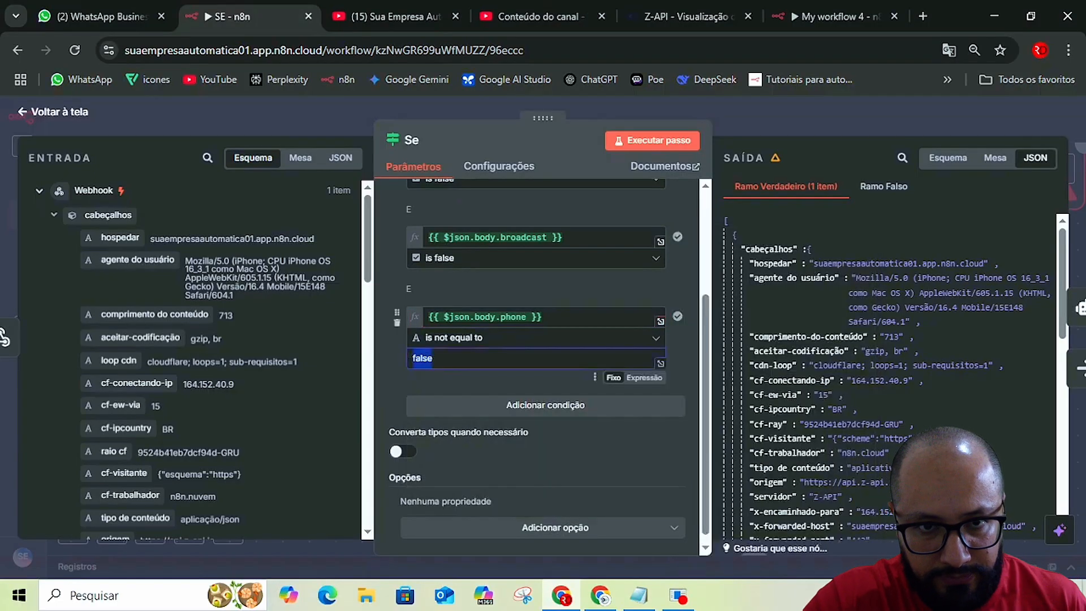
pyautogui.press('BackSpace')
# Copy the connected phone number from rule 4 in Google Docs into the phone condition's comparison value in n8n and execute the If node.
pyautogui.hotkey('alt', 'Tab')
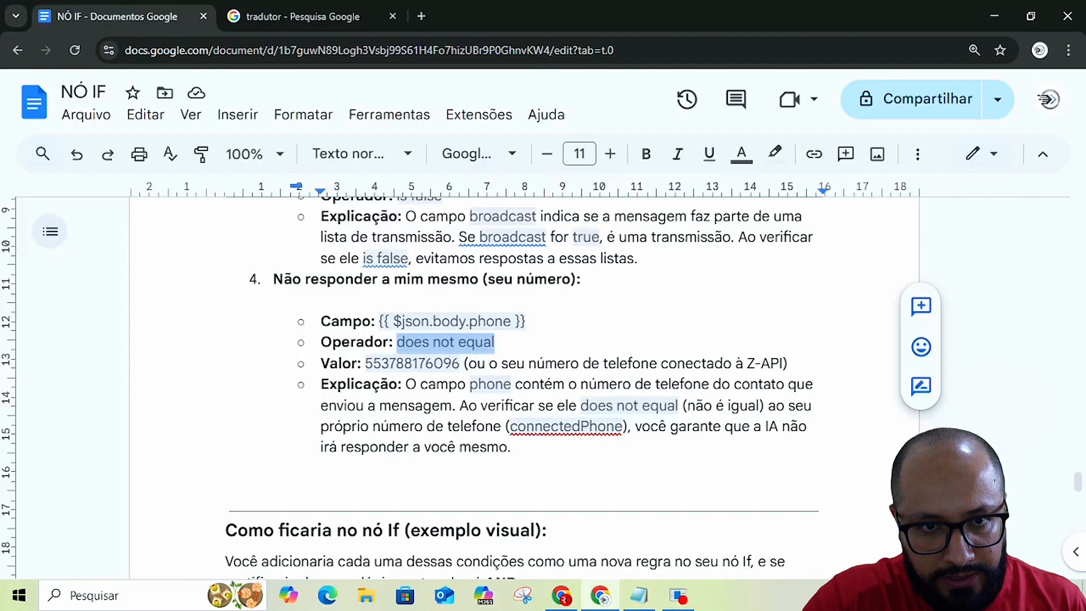
pyautogui.moveTo(365, 363); pyautogui.dragTo(459, 363)
pyautogui.hotkey('ctrl', 'c')
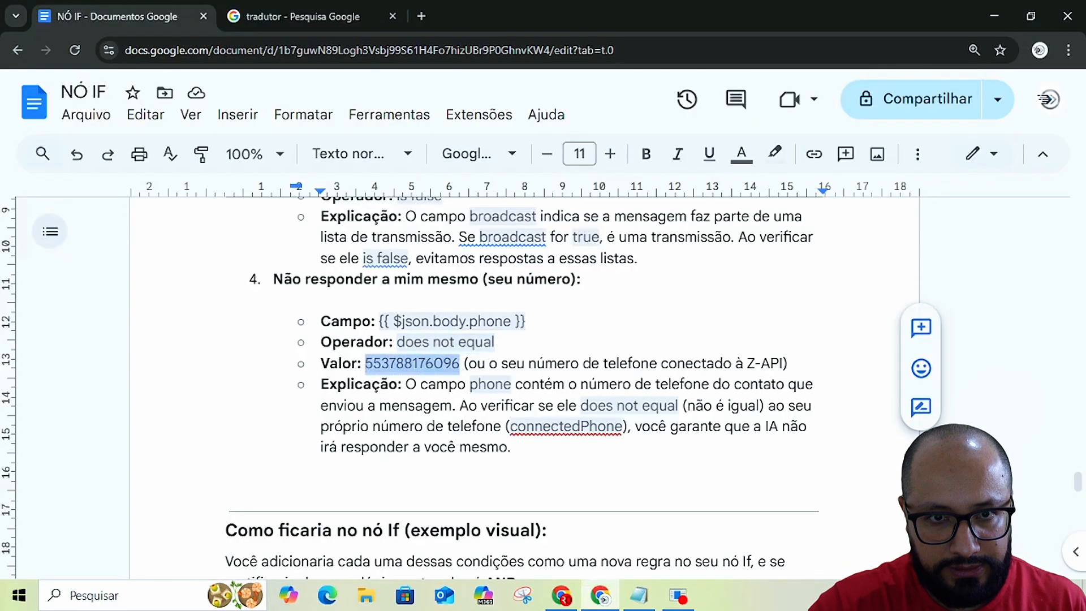
pyautogui.hotkey('alt', 'Tab')
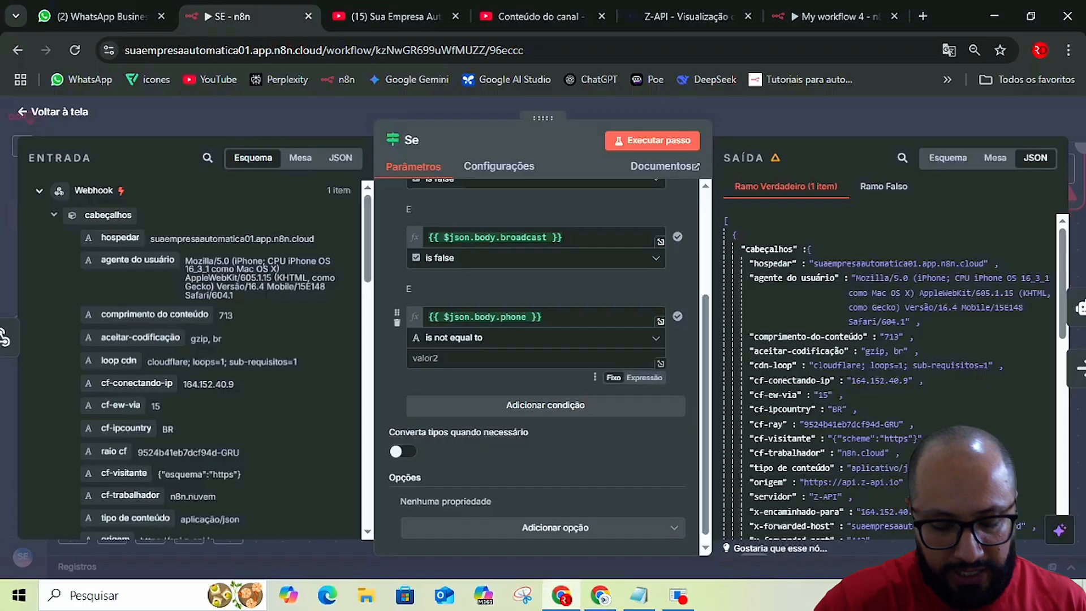
pyautogui.hotkey('ctrl', 'v')
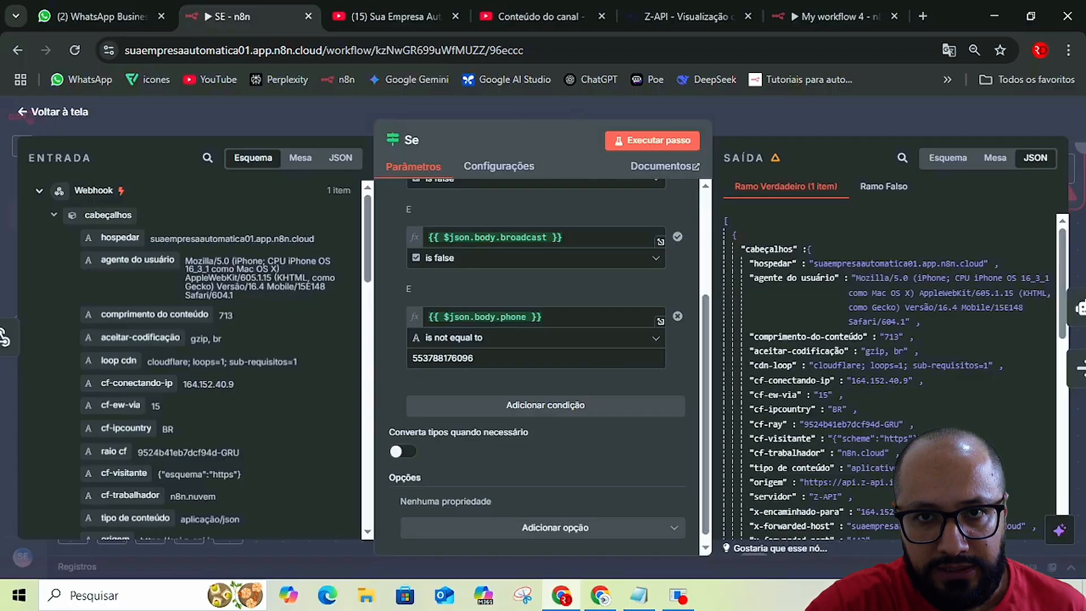
pyautogui.click(652, 140)
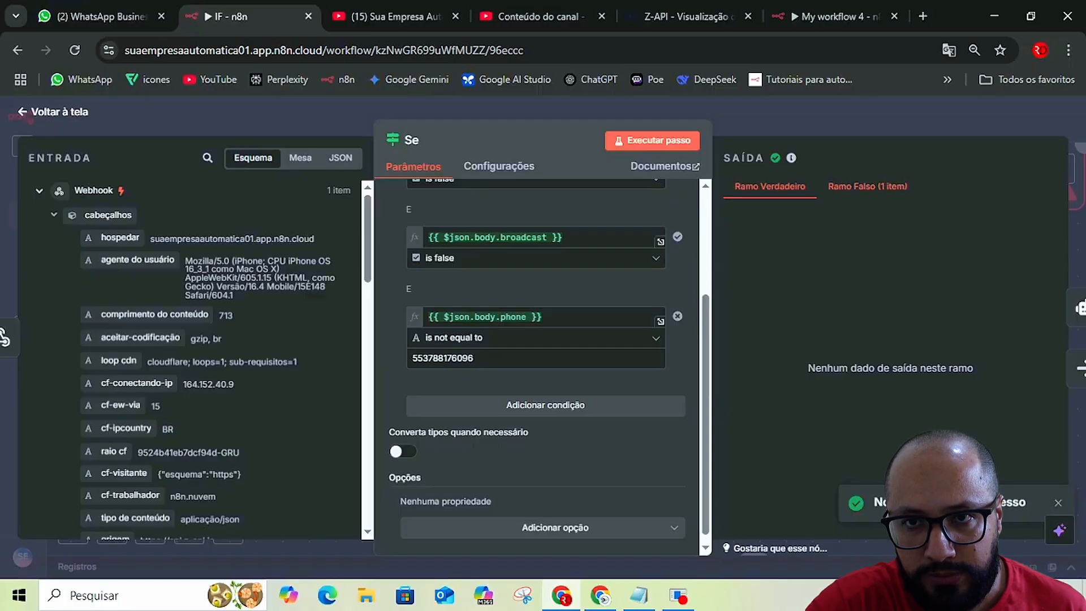
# Check the If node's true and false branch outputs, and delete its phone and broadcast conditions.
pyautogui.click(867, 186)
pyautogui.click(769, 186)
pyautogui.scroll(3, 660, 233)
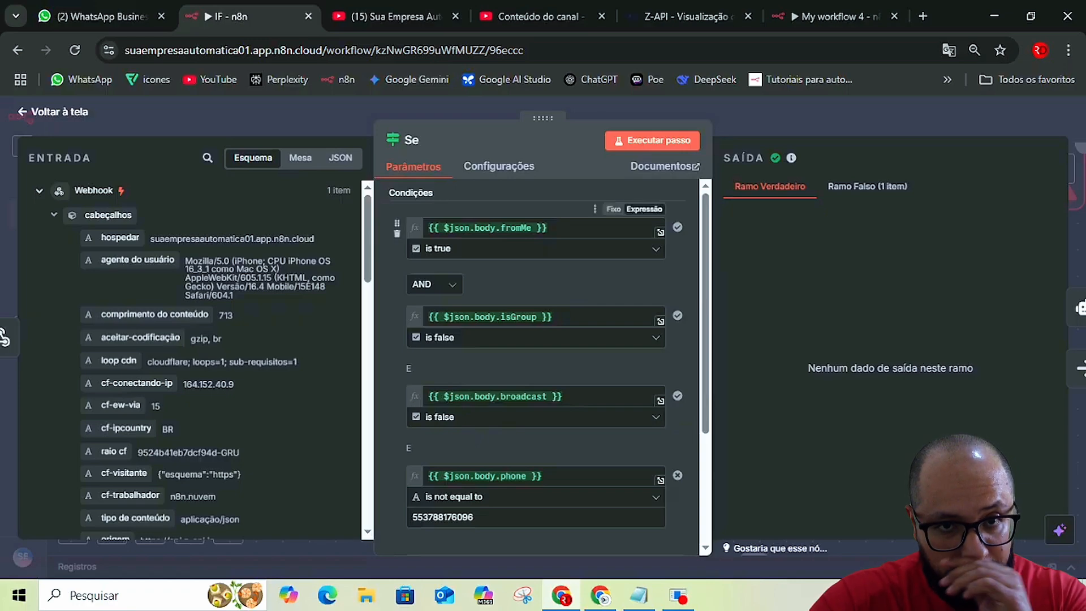
pyautogui.scroll(-3, 537, 339)
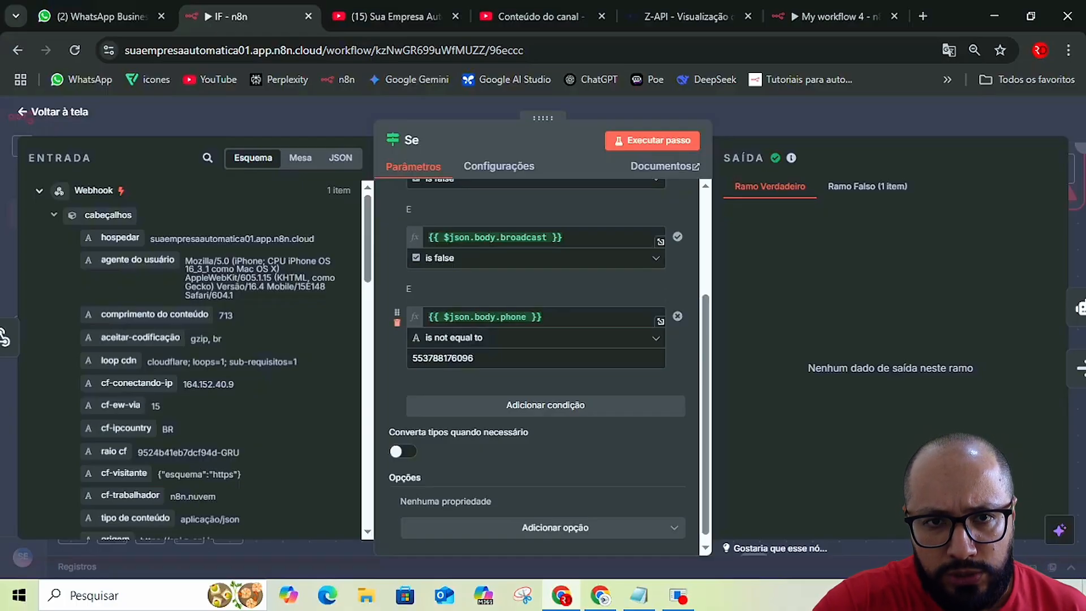
pyautogui.click(397, 322)
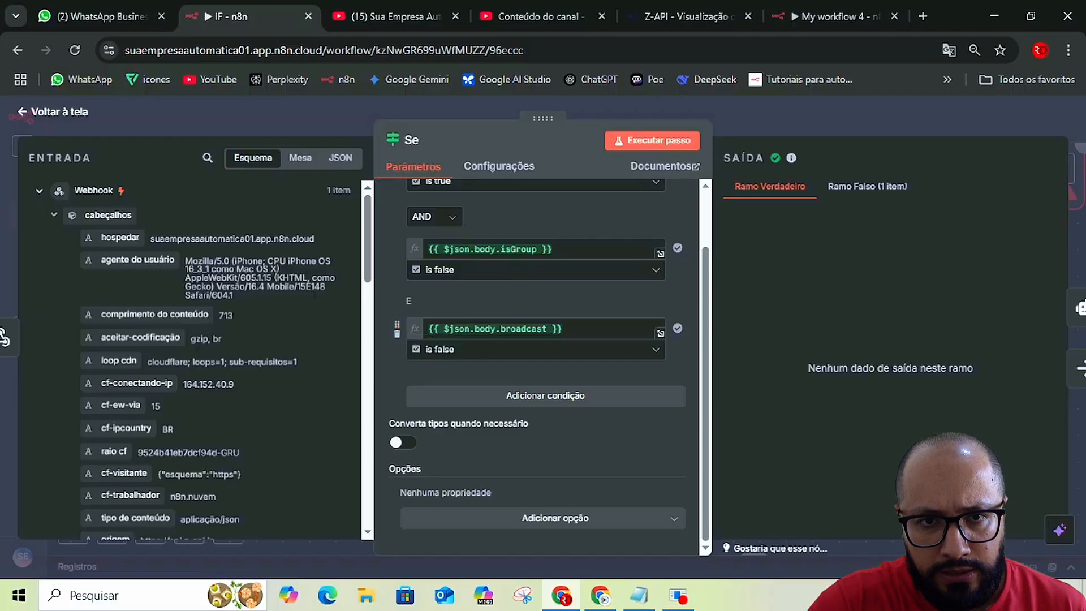
pyautogui.click(398, 334)
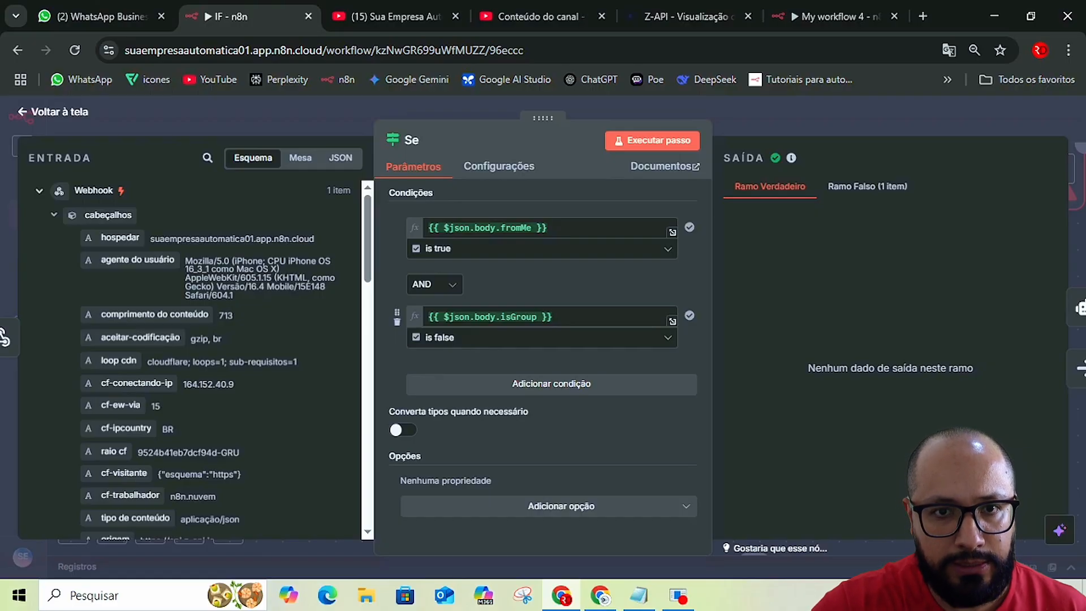
# Add a third If condition using the expression {{ $json.body.broadcast }} copied from rule 3 in the Google Docs document.
pyautogui.hotkey('alt', 'Tab')
pyautogui.scroll(4, 543, 368)
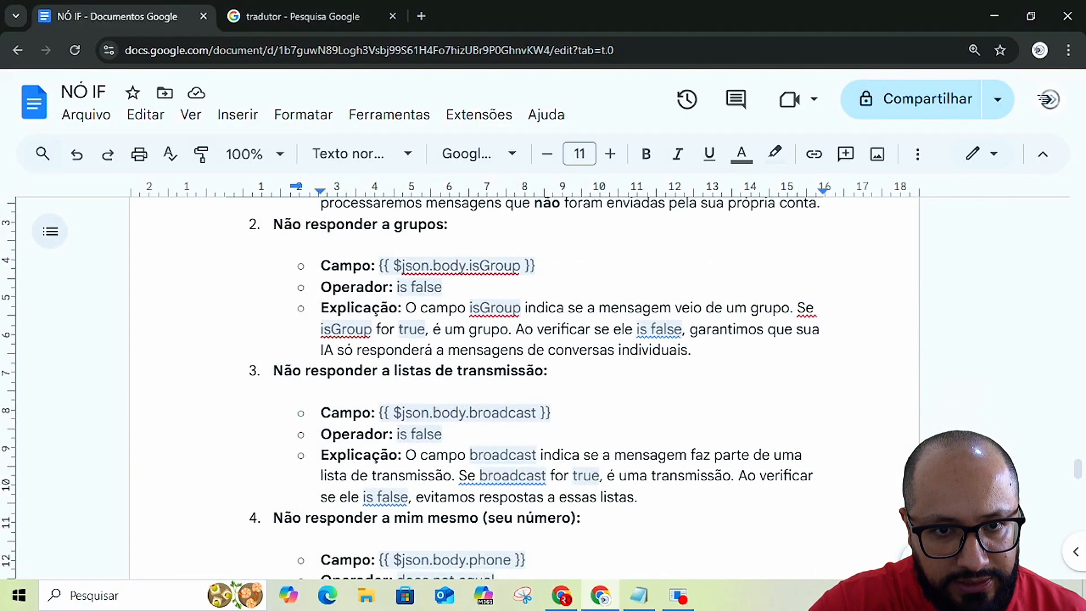
pyautogui.hotkey('alt', 'Tab')
pyautogui.scroll(-1, 197, 345)
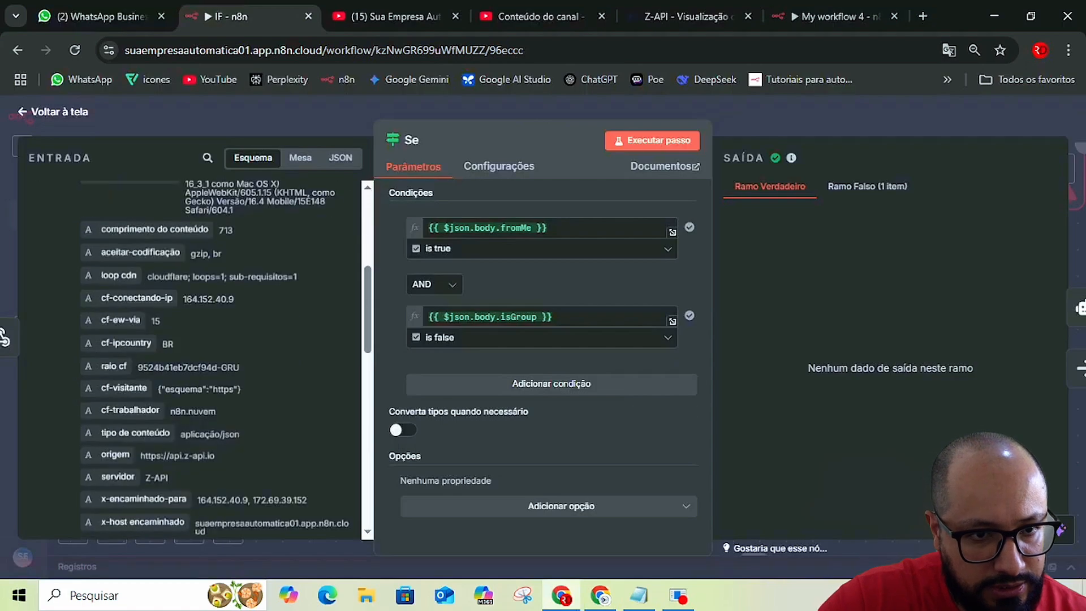
pyautogui.hotkey('alt', 'Tab')
pyautogui.moveTo(379, 413); pyautogui.dragTo(551, 412)
pyautogui.hotkey('ctrl', 'c')
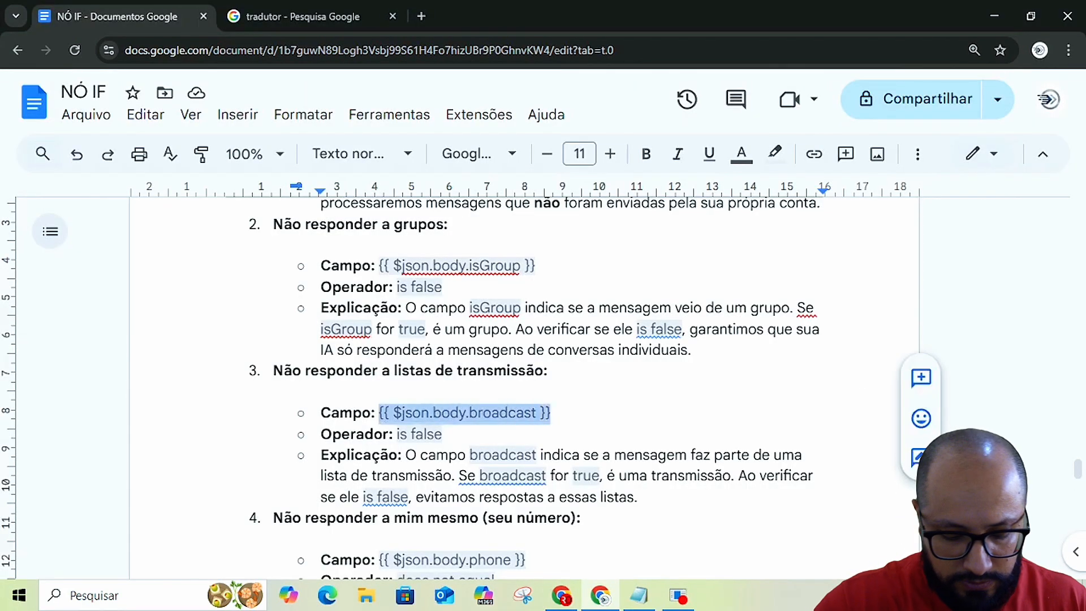
pyautogui.hotkey('alt', 'Tab')
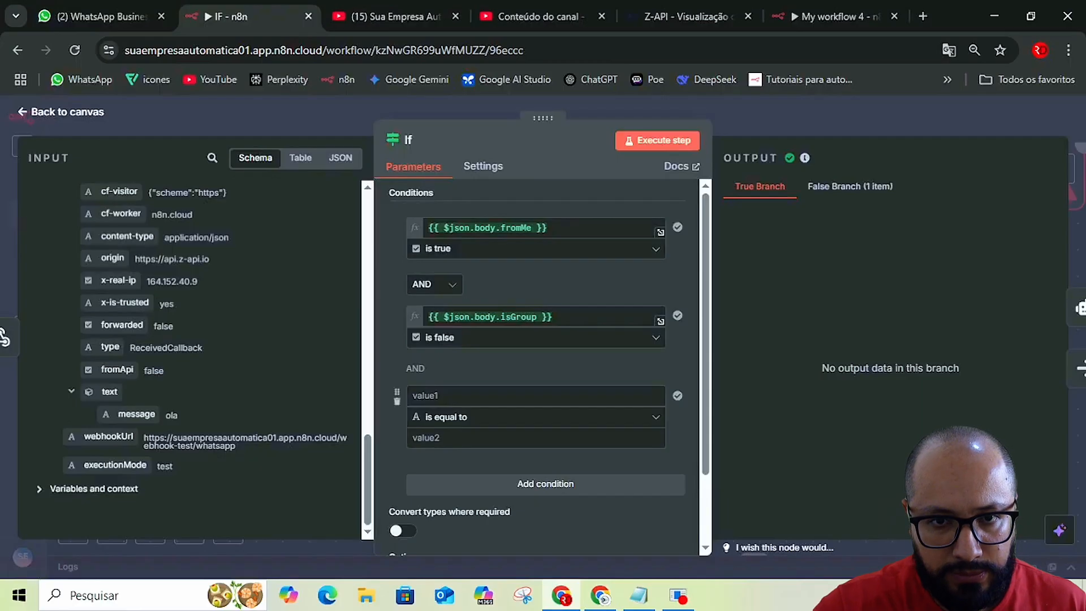
pyautogui.click(413, 395)
pyautogui.hotkey('ctrl', 'v')
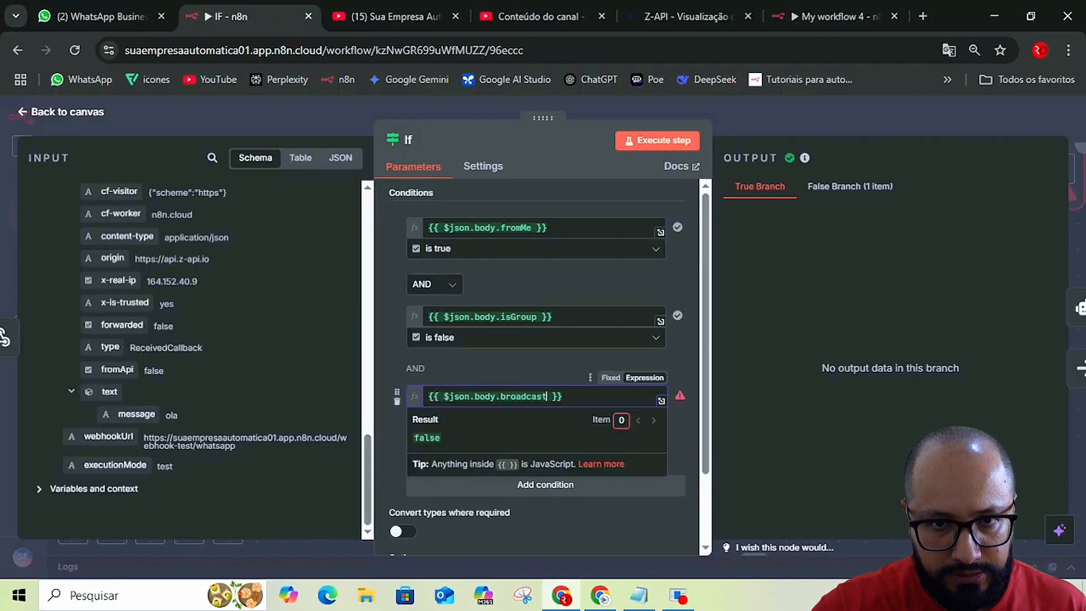
pyautogui.click(509, 365)
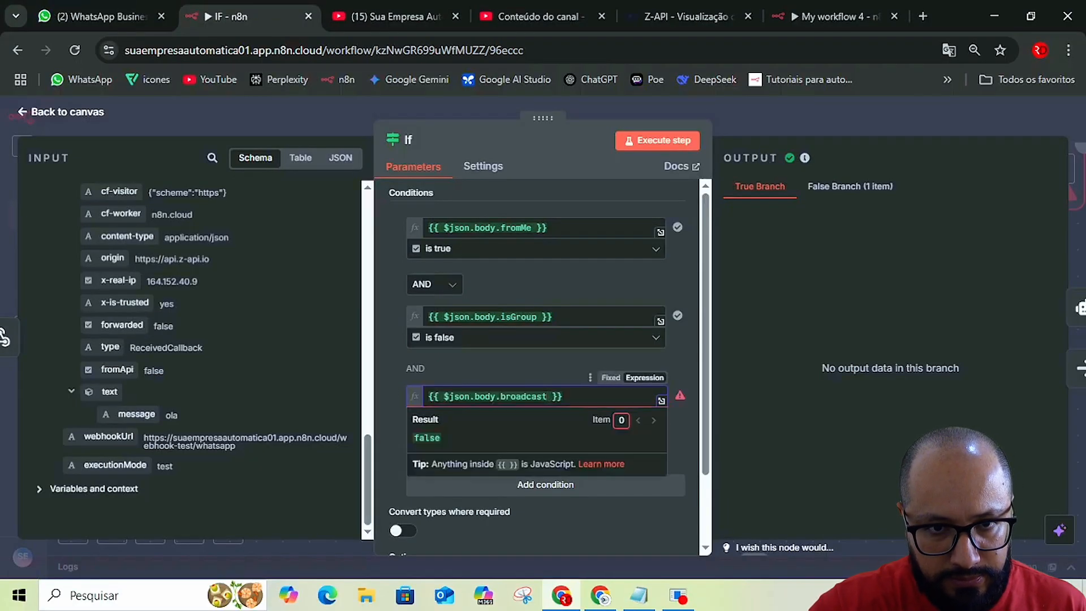
# Set the broadcast condition's operator to Boolean "is false" and execute the If node.
pyautogui.click(656, 417)
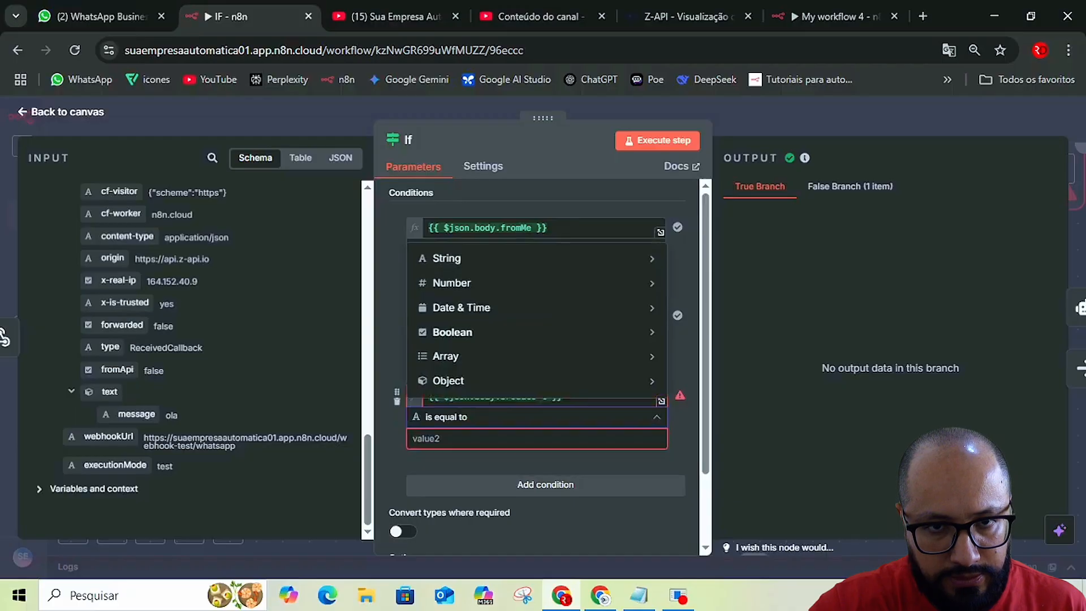
pyautogui.hotkey('alt', 'Tab')
pyautogui.hotkey('alt', 'Tab')
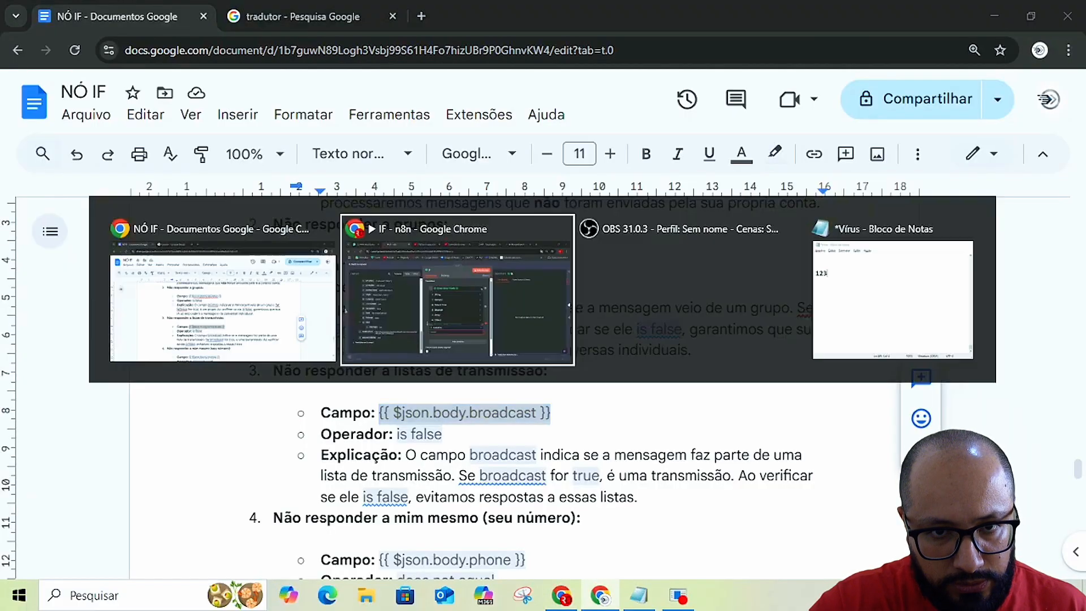
pyautogui.click(656, 416)
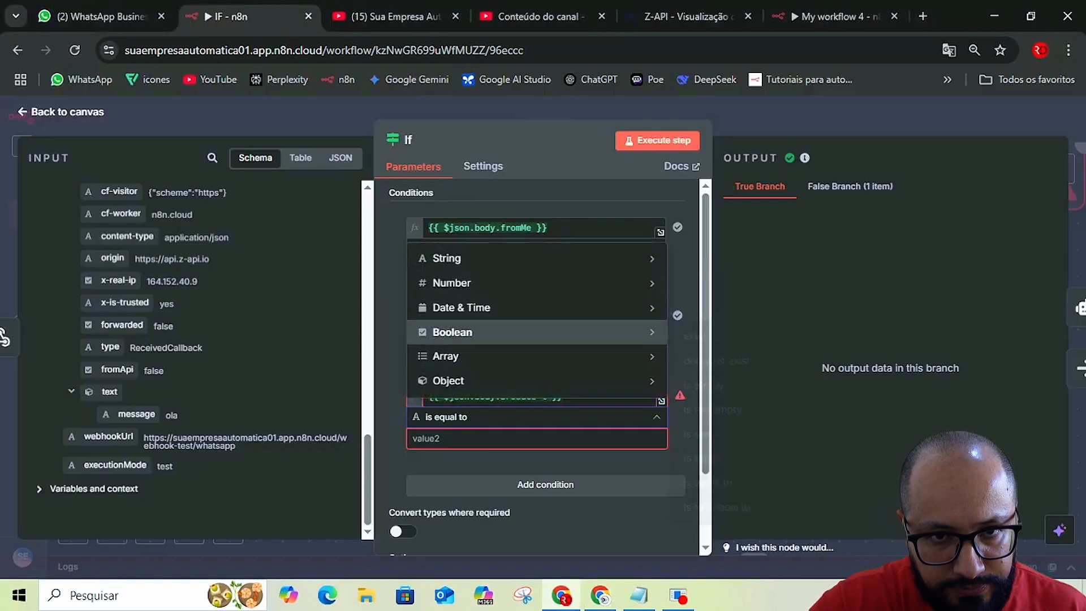
pyautogui.moveTo(452, 332)
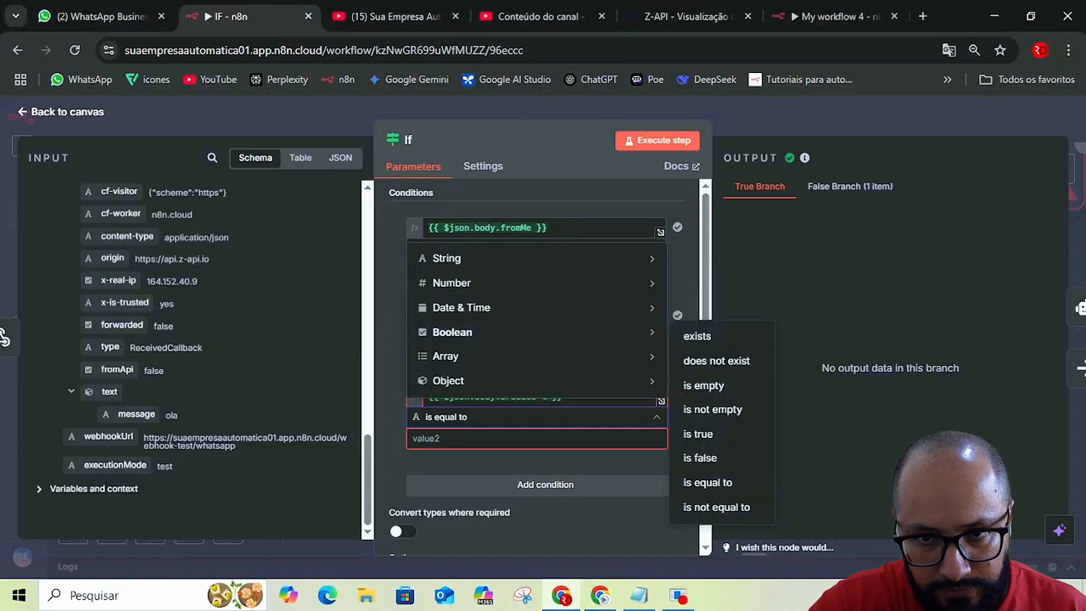
pyautogui.click(700, 458)
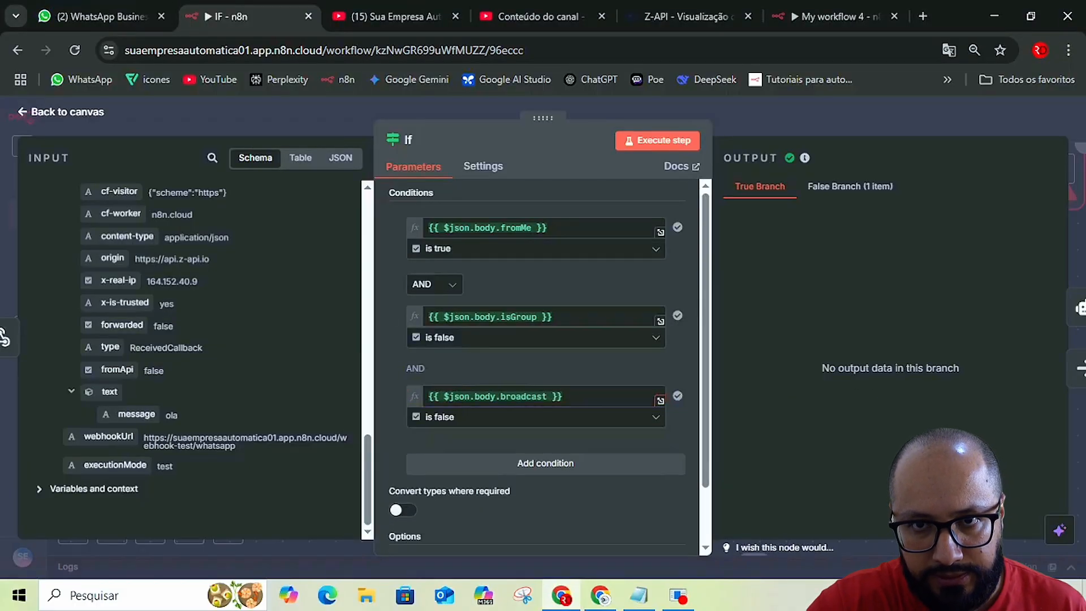
pyautogui.click(657, 141)
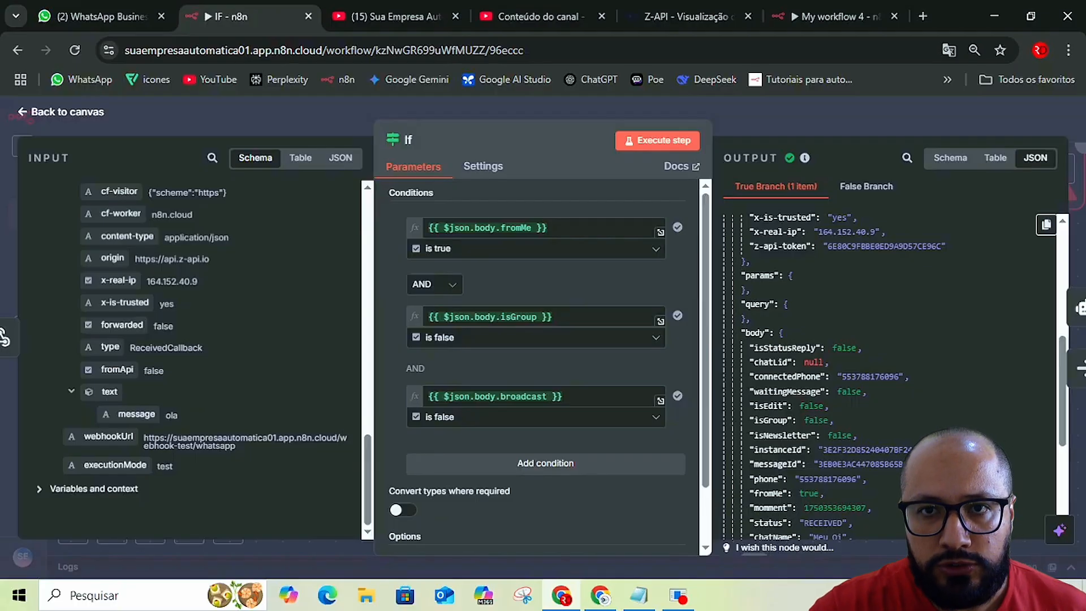
# Return to the canvas, replace the Webhook node with a manual trigger and move the trigger farther from the If node.
pyautogui.click(5, 337)
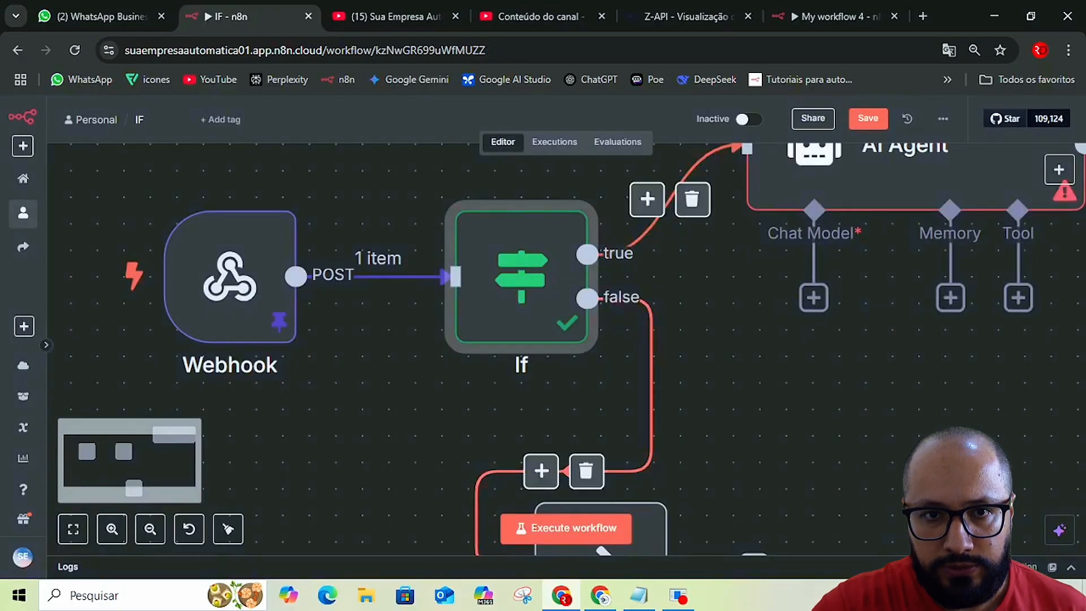
pyautogui.scroll(5, 709, 397)
pyautogui.scroll(-11, 708, 397)
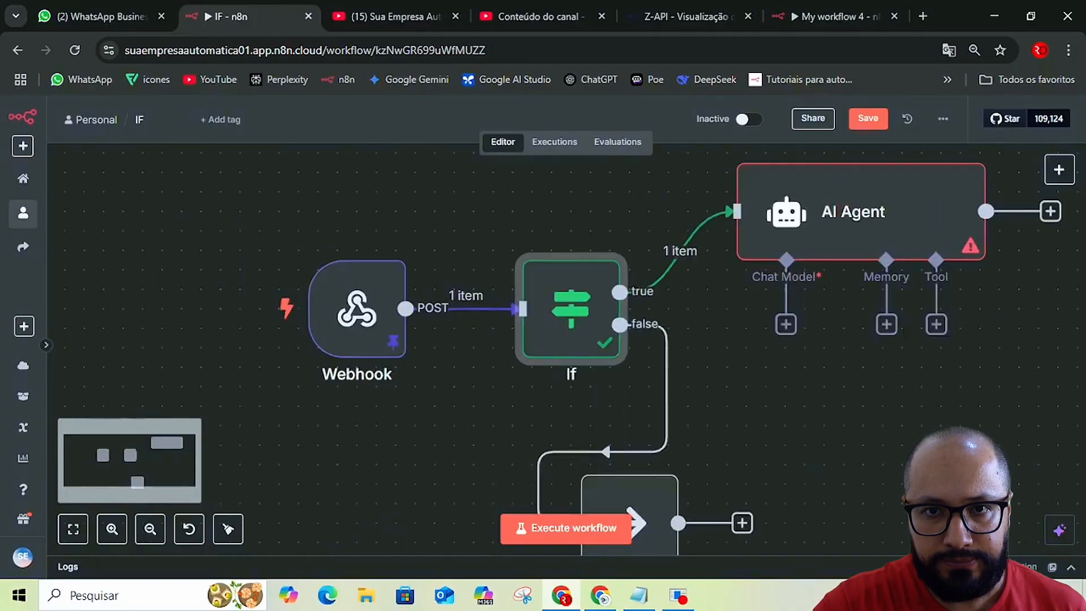
pyautogui.scroll(1, 709, 397)
pyautogui.scroll(2, 708, 401)
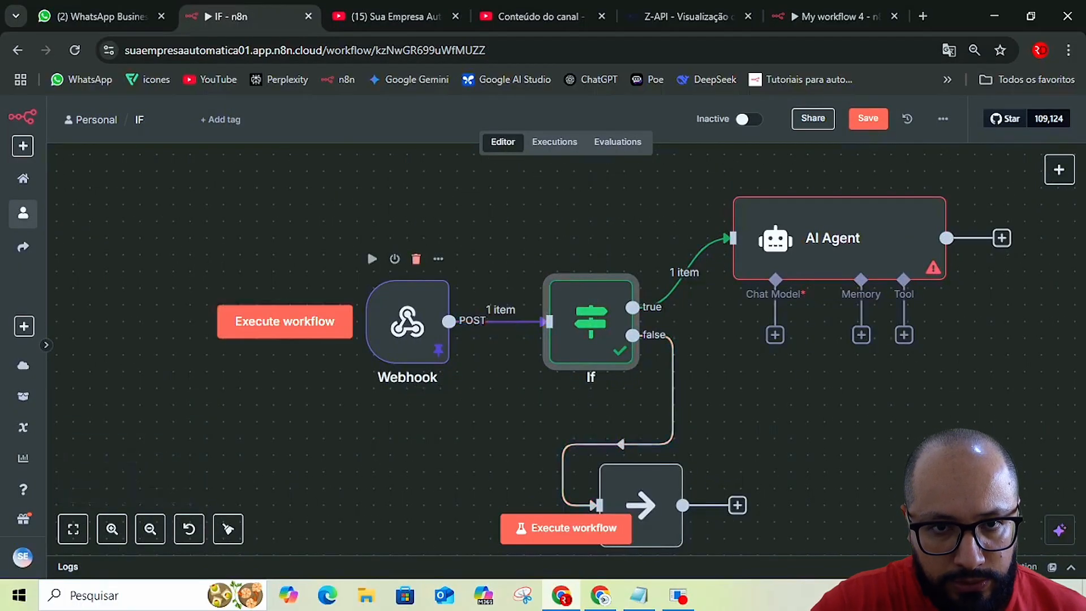
pyautogui.click(415, 259)
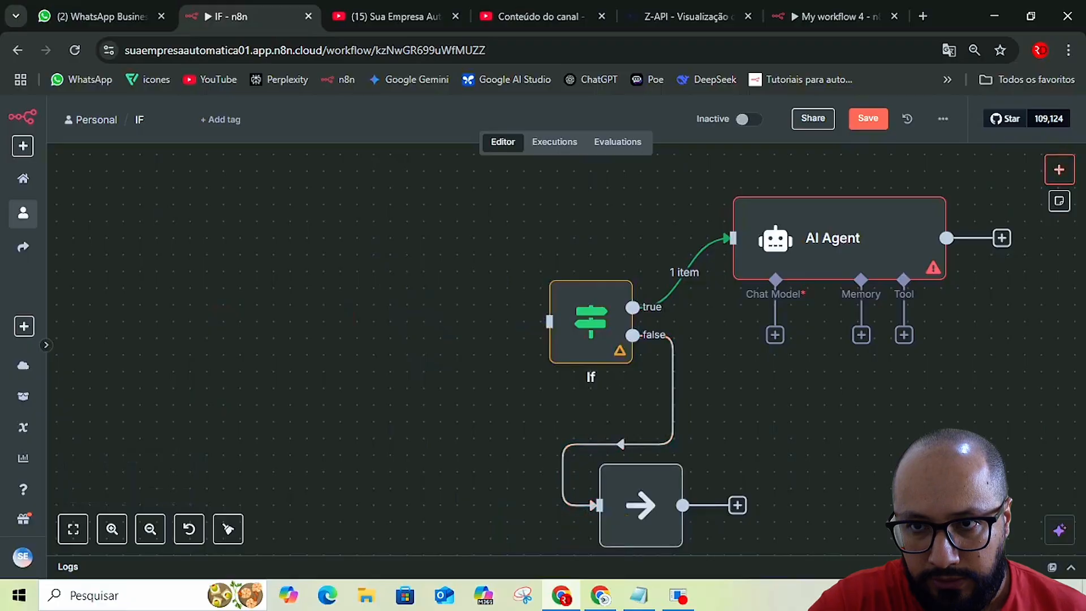
pyautogui.click(1059, 169)
pyautogui.click(826, 267)
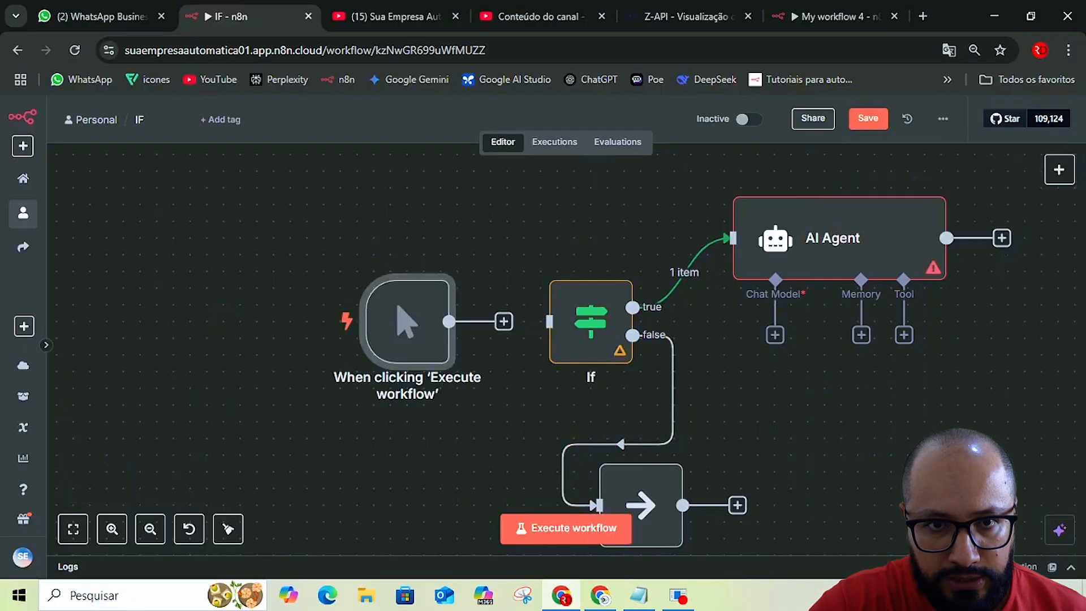
pyautogui.moveTo(409, 323); pyautogui.dragTo(309, 323)
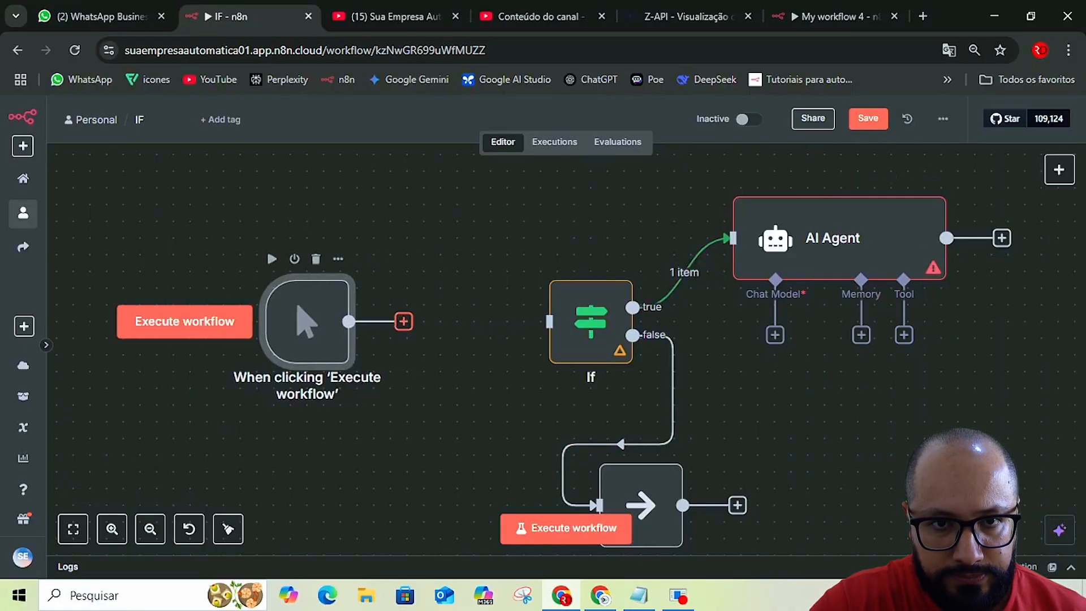
# Add a Customer Datastore (n8n training) node with the Get All People action between the manual trigger and the If node.
pyautogui.click(403, 322)
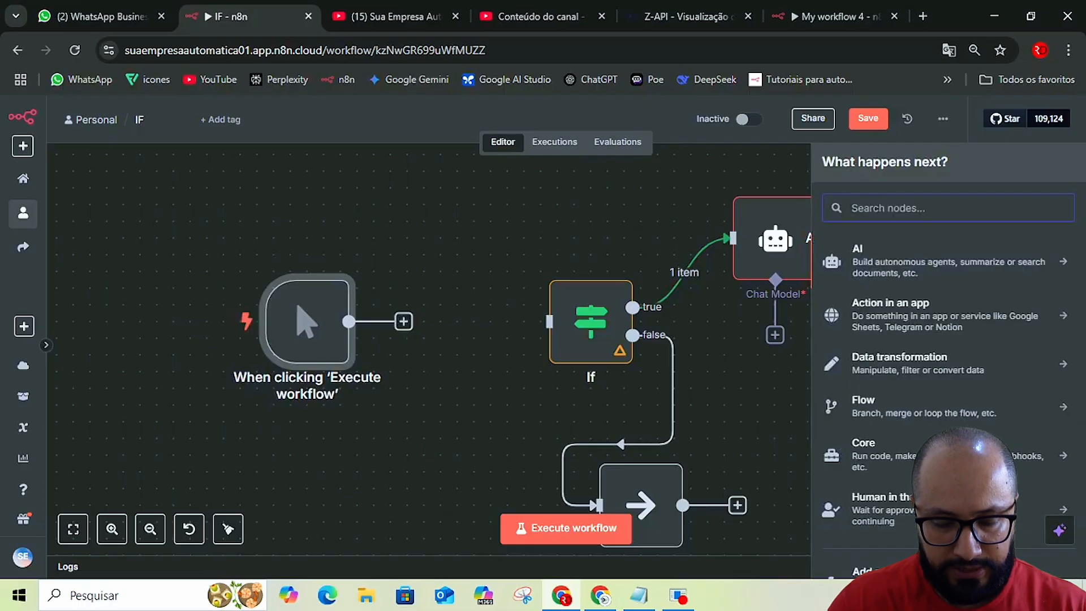
pyautogui.write('tran')
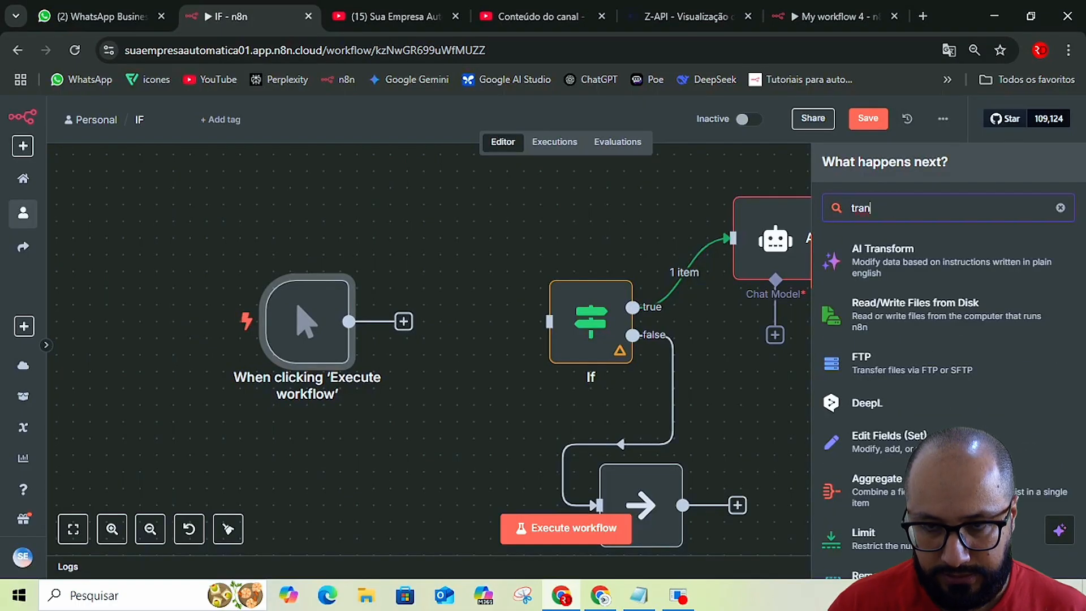
pyautogui.write('i')
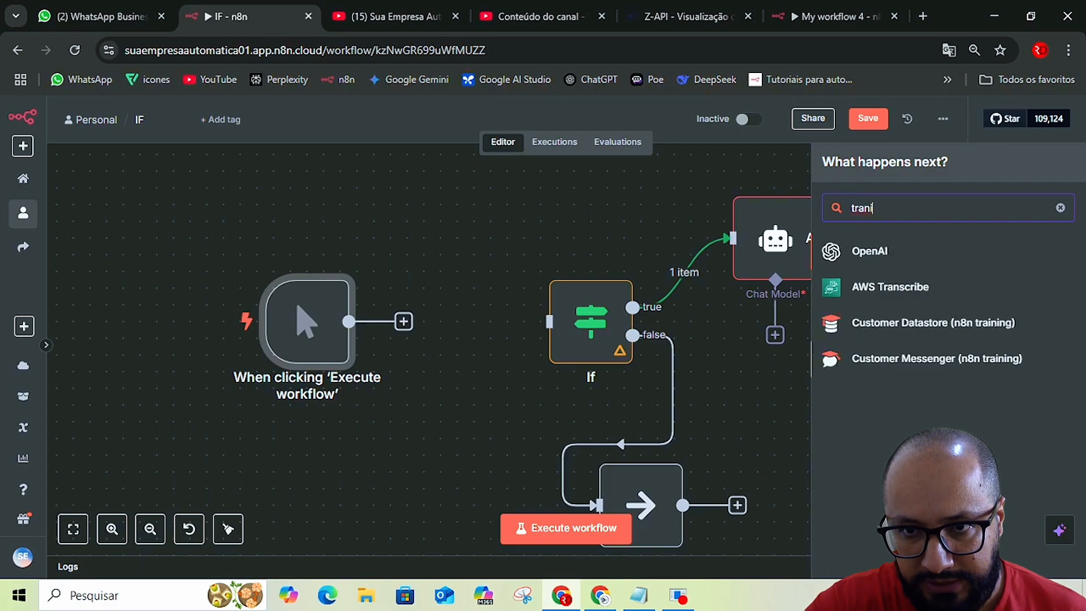
pyautogui.click(933, 323)
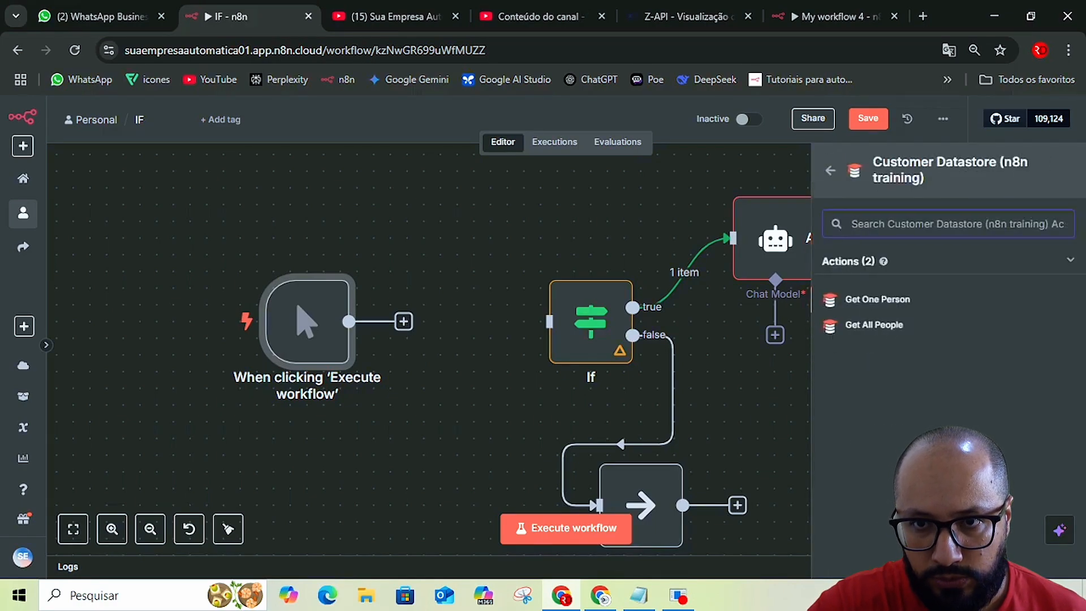
pyautogui.click(874, 324)
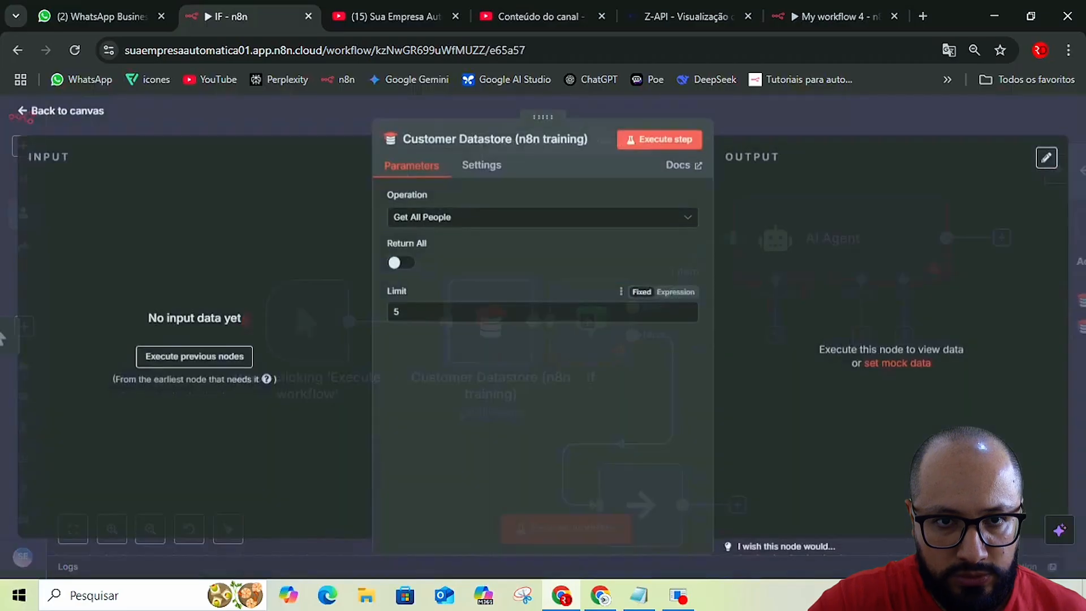
pyautogui.press('Escape')
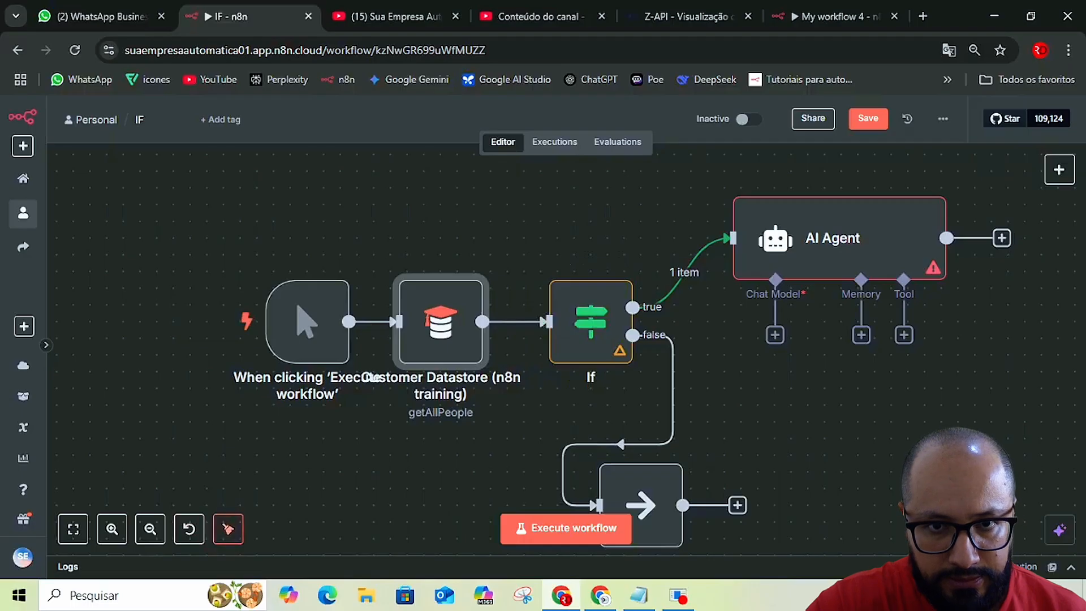
# Tidy up the workflow's node layout and execute the whole workflow.
pyautogui.click(227, 529)
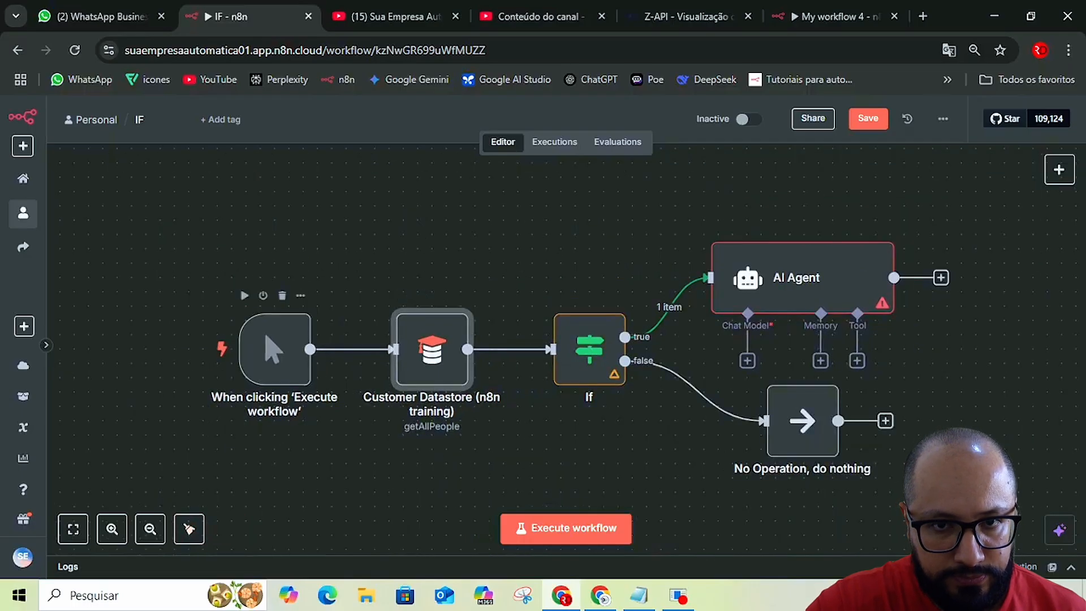
pyautogui.click(566, 528)
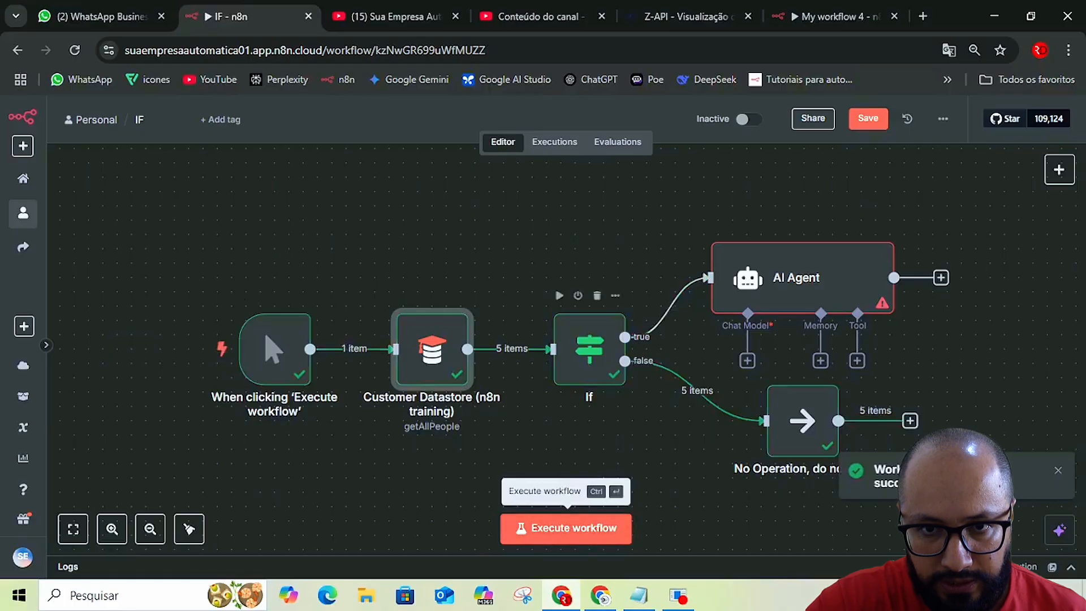
pyautogui.moveTo(511, 349)
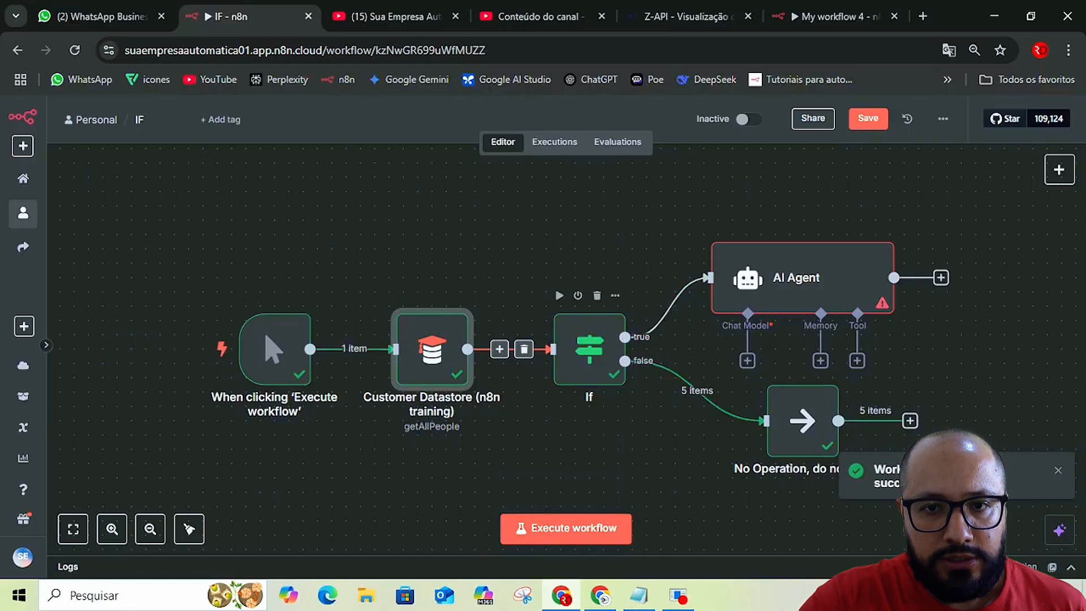
# Examine the If node's Customer Datastore input as JSON against its conditions and return to the canvas.
pyautogui.doubleClick(590, 349)
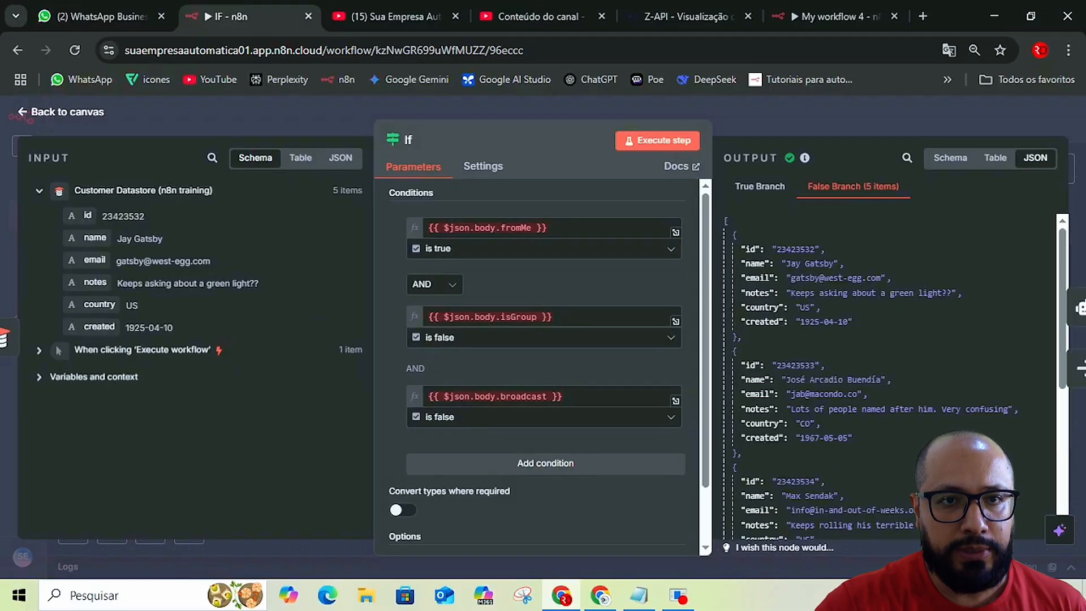
pyautogui.click(340, 157)
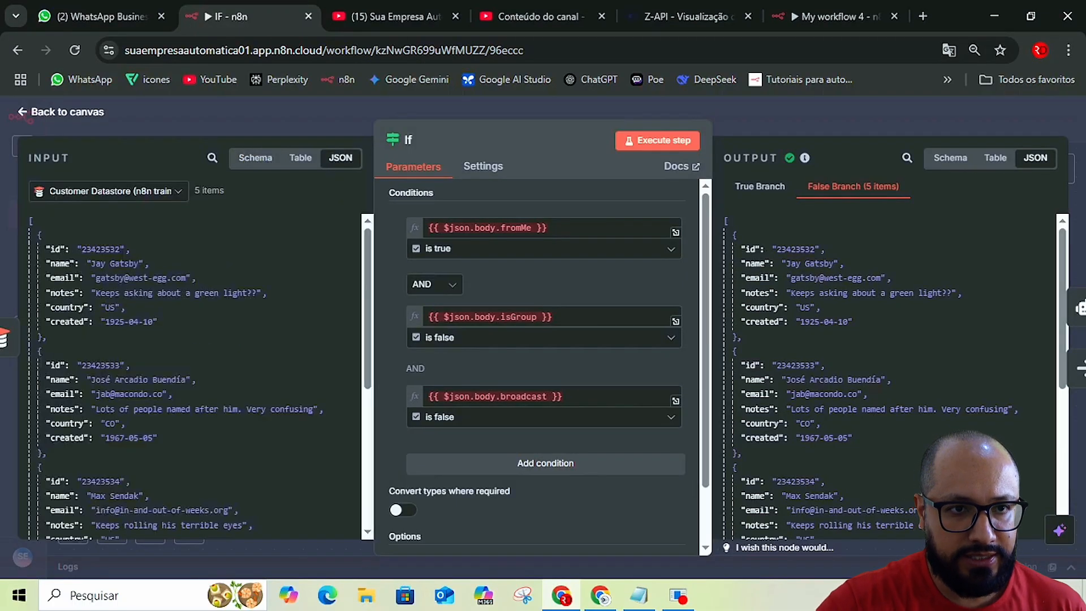
pyautogui.scroll(-6, 199, 372)
pyautogui.scroll(7, 199, 372)
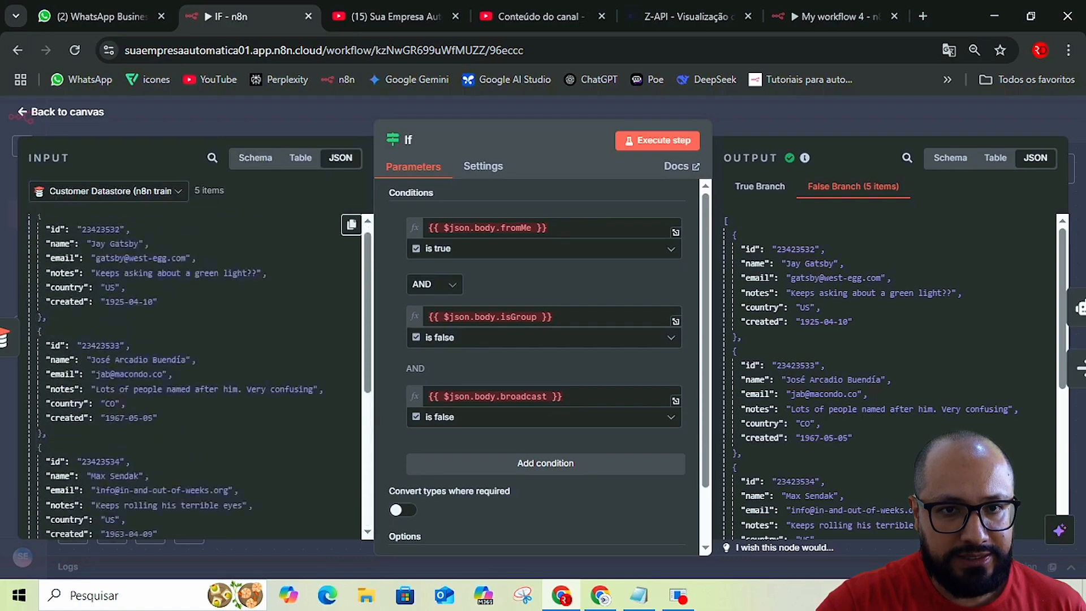
pyautogui.scroll(-4, 199, 372)
pyautogui.press('Escape')
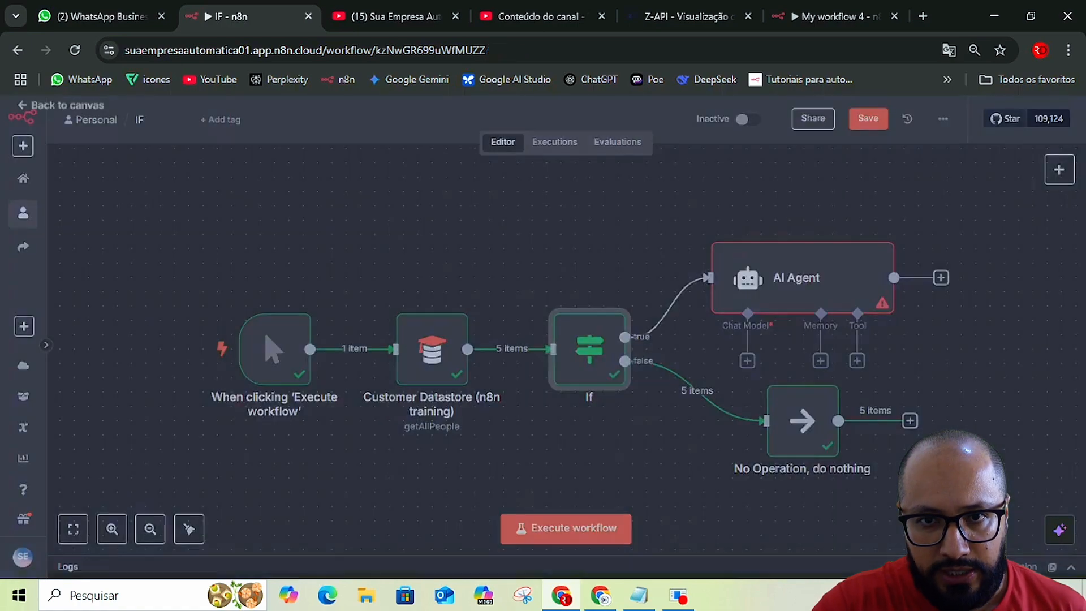
# Delete the If node's fromMe and isGroup conditions, and clear the expression of the remaining broadcast condition.
pyautogui.moveTo(697, 399)
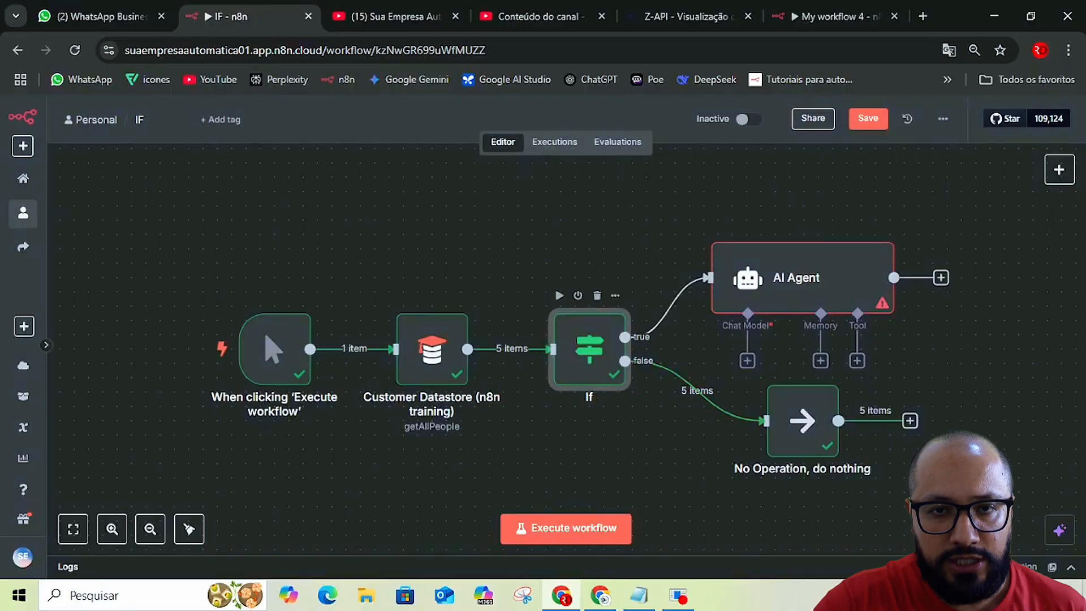
pyautogui.doubleClick(589, 348)
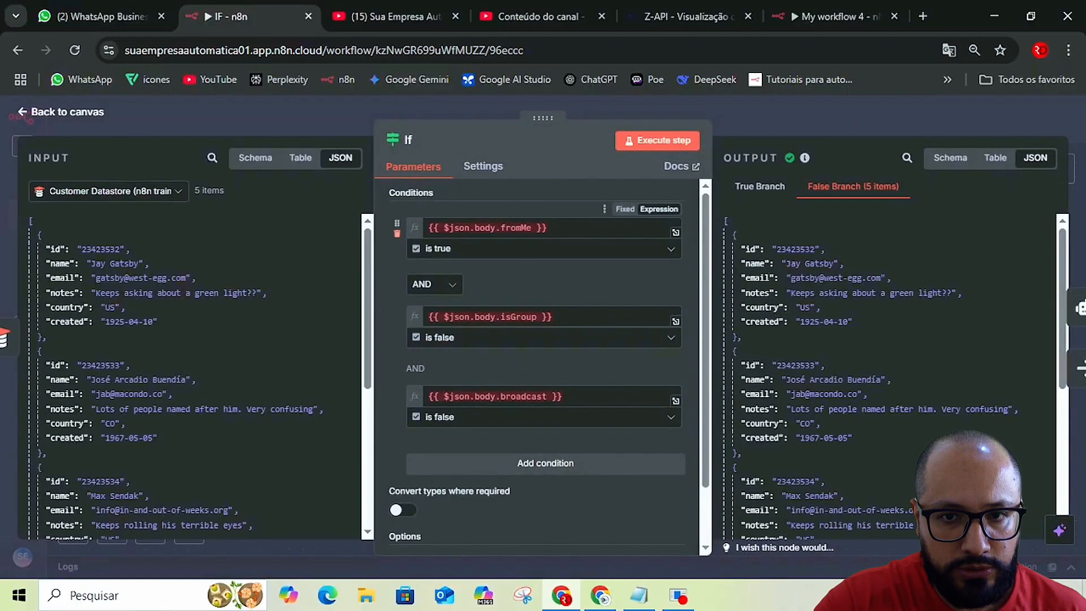
pyautogui.click(397, 233)
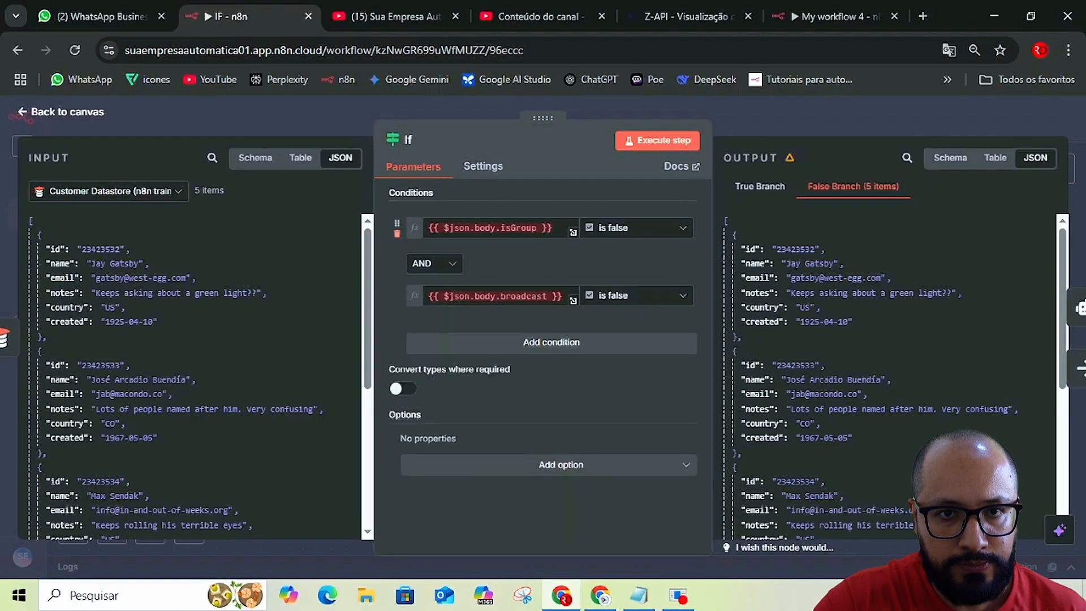
pyautogui.click(397, 229)
pyautogui.doubleClick(485, 227)
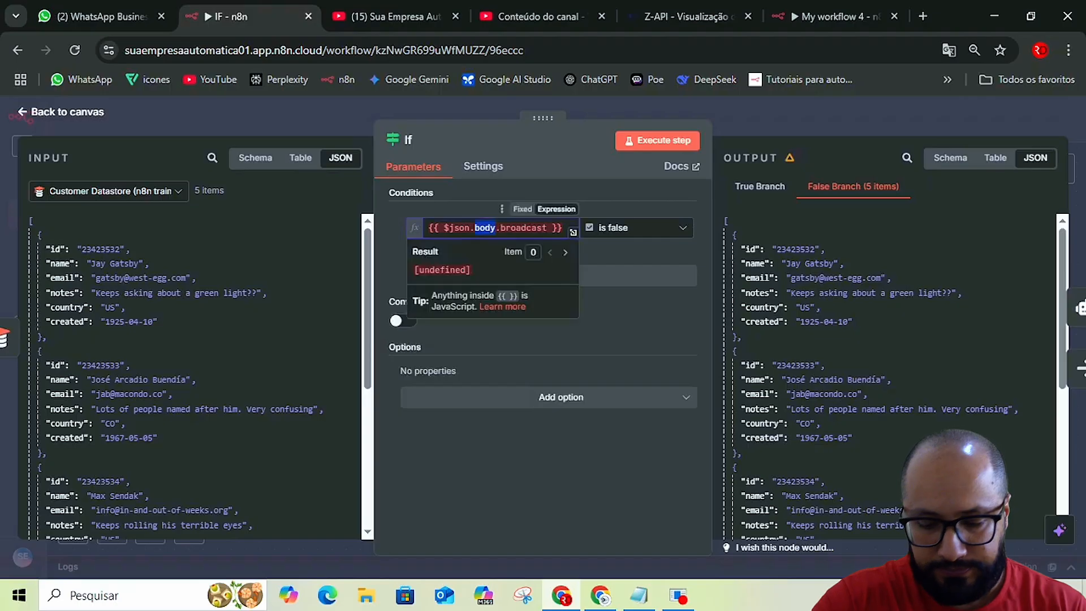
pyautogui.hotkey('ctrl', 'a')
pyautogui.press('BackSpace')
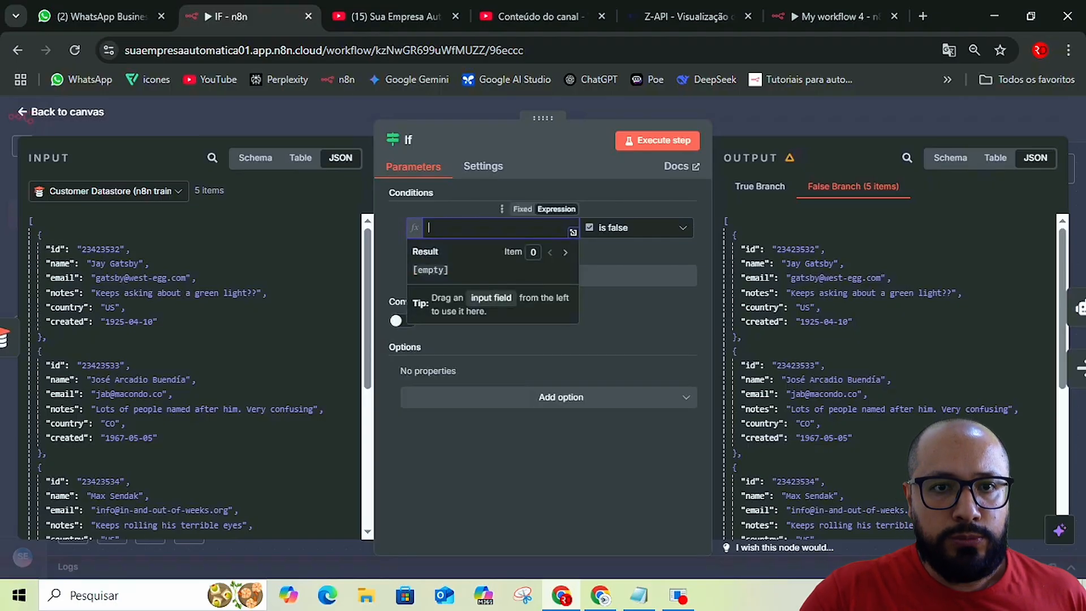
pyautogui.press('Escape')
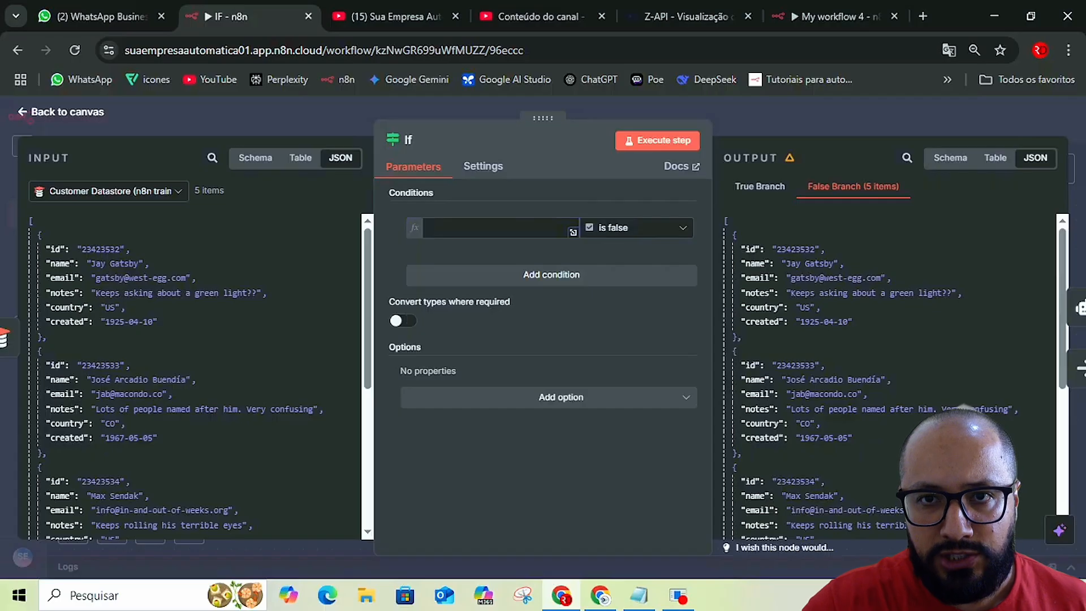
pyautogui.press('Escape')
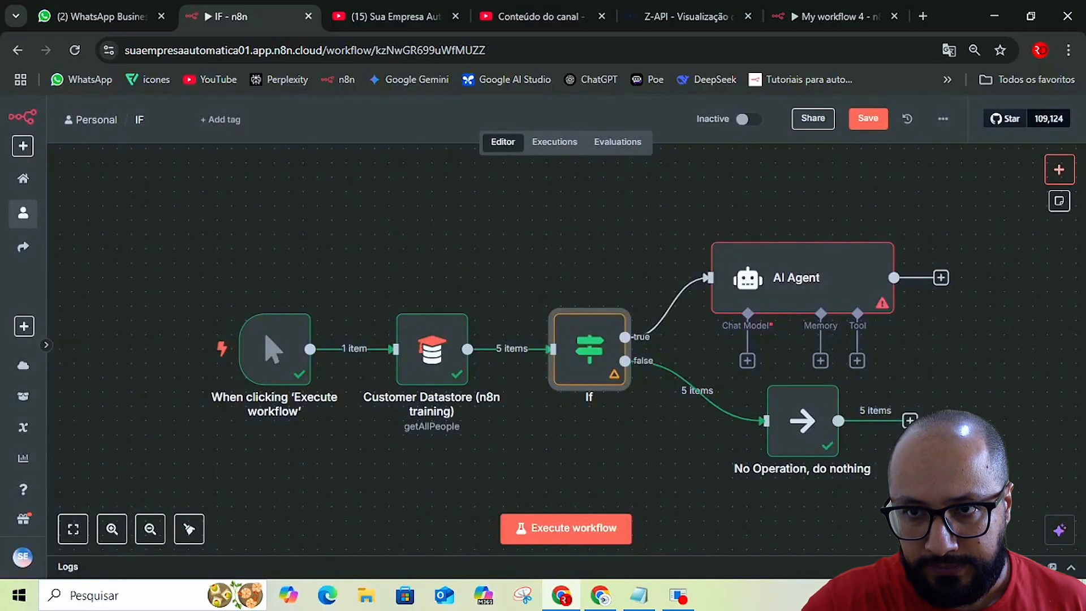
# Add an Edit Fields (Set) node to the workflow.
pyautogui.click(1059, 169)
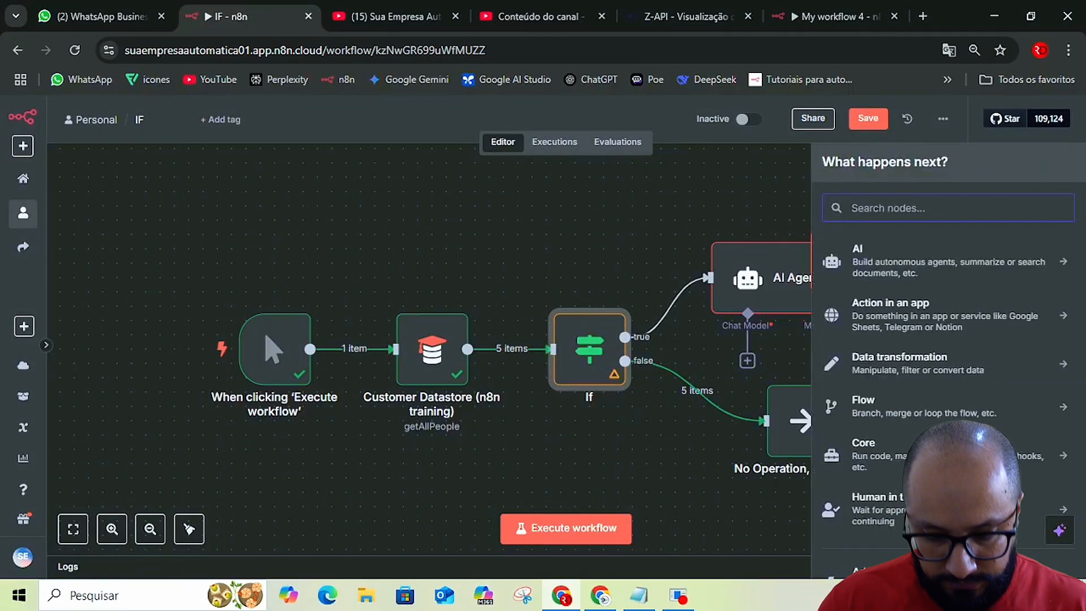
pyautogui.write('edi')
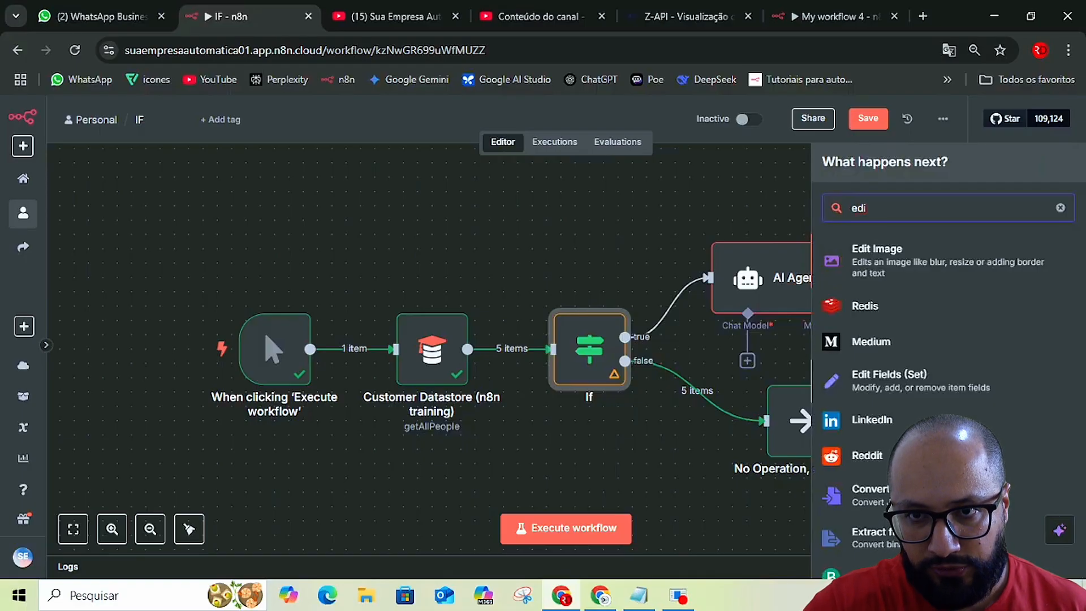
pyautogui.click(921, 381)
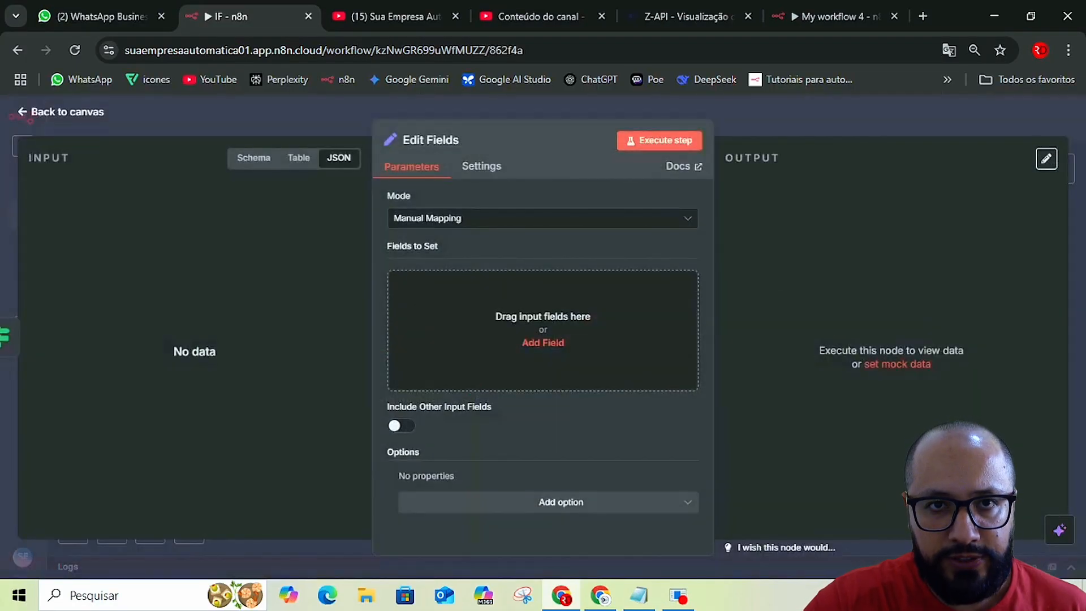
# Switch to YouTube and look through the channel's video list in YouTube Studio for the Edit Fields tutorial.
pyautogui.hotkey('ctrl', '3')
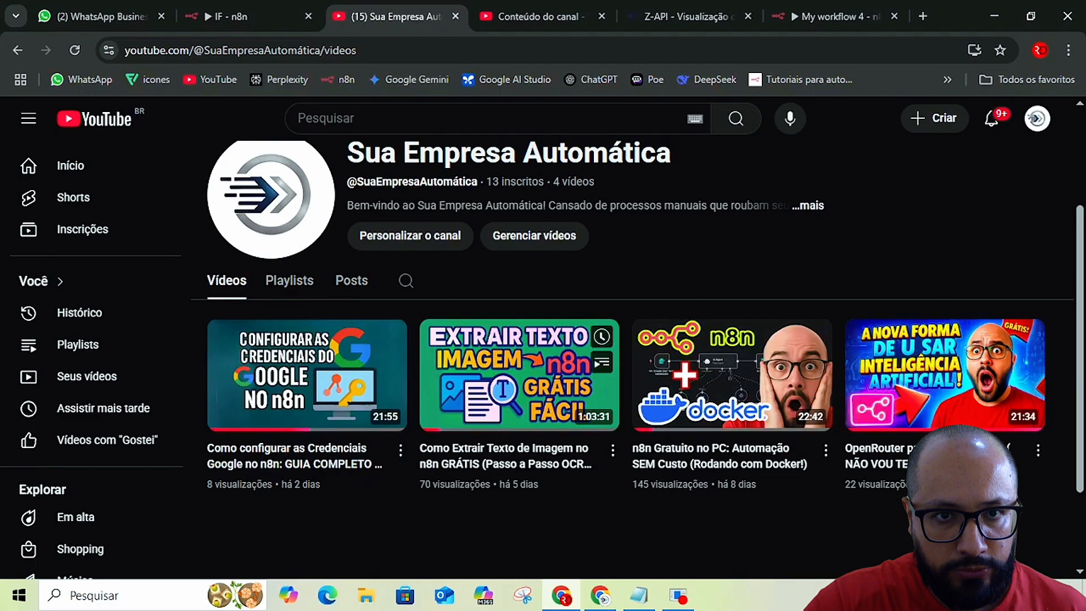
pyautogui.click(1038, 118)
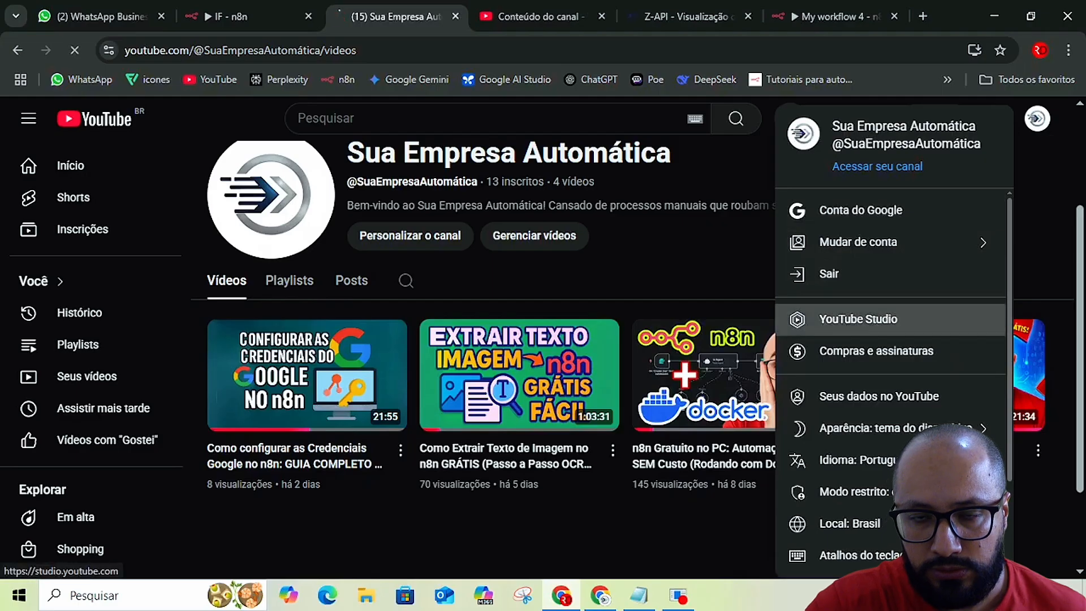
pyautogui.click(858, 319)
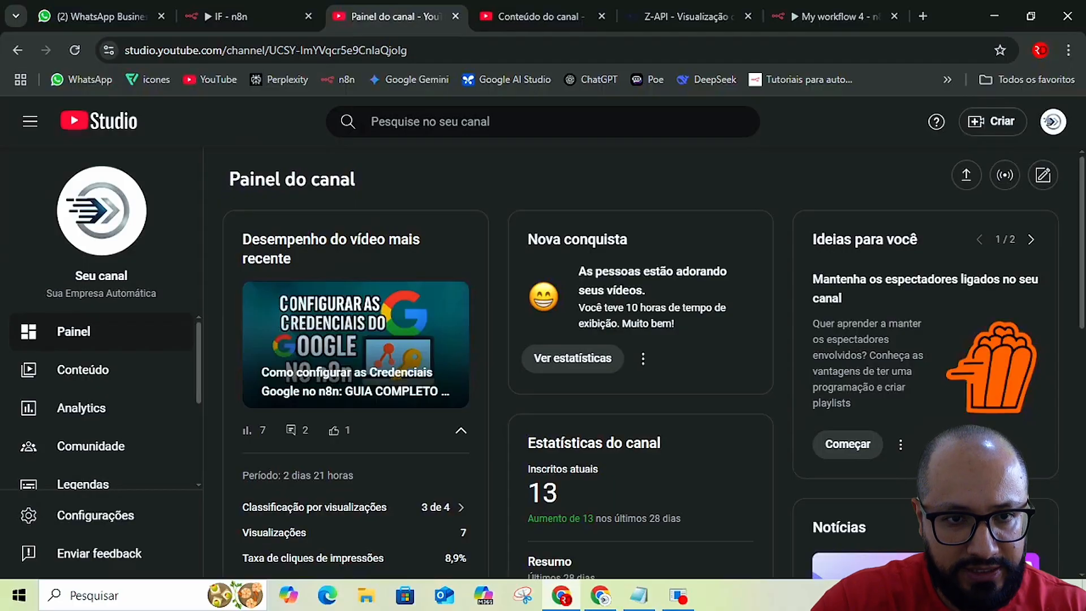
pyautogui.scroll(-4, 639, 362)
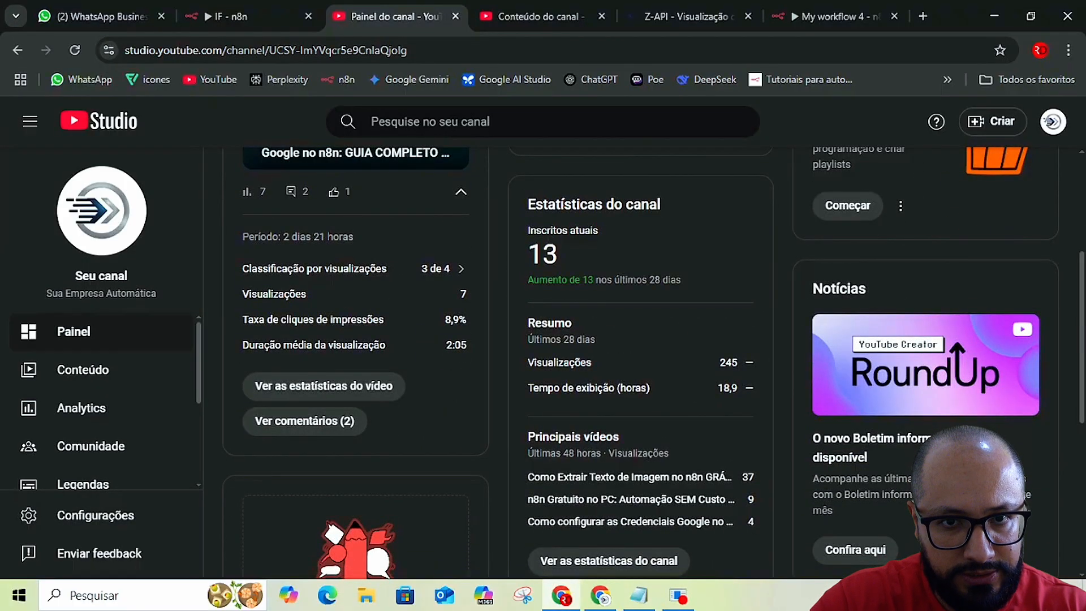
pyautogui.click(83, 369)
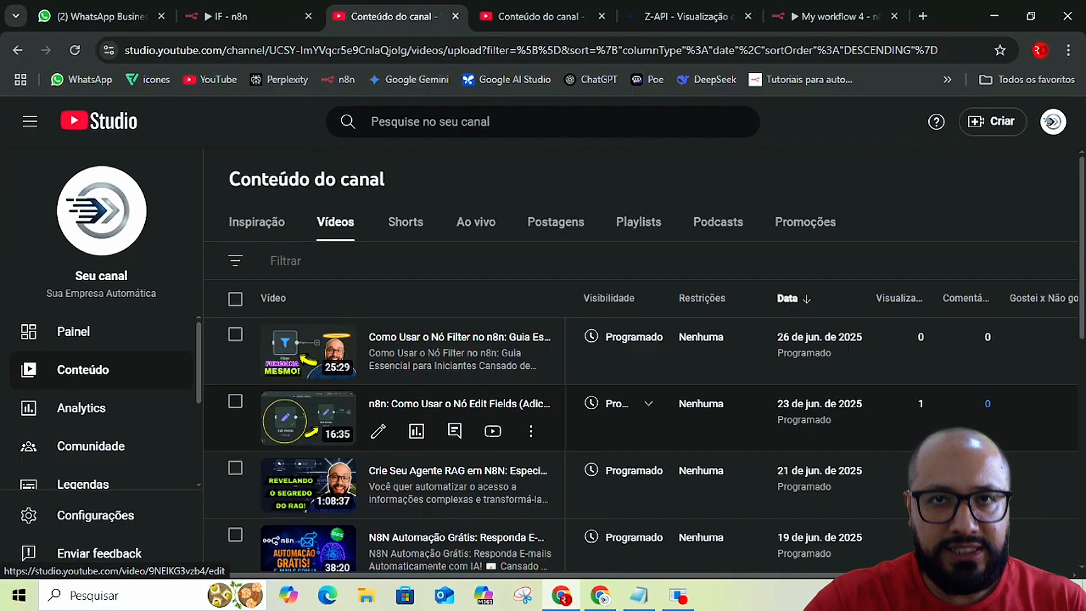
pyautogui.scroll(-3, 378, 364)
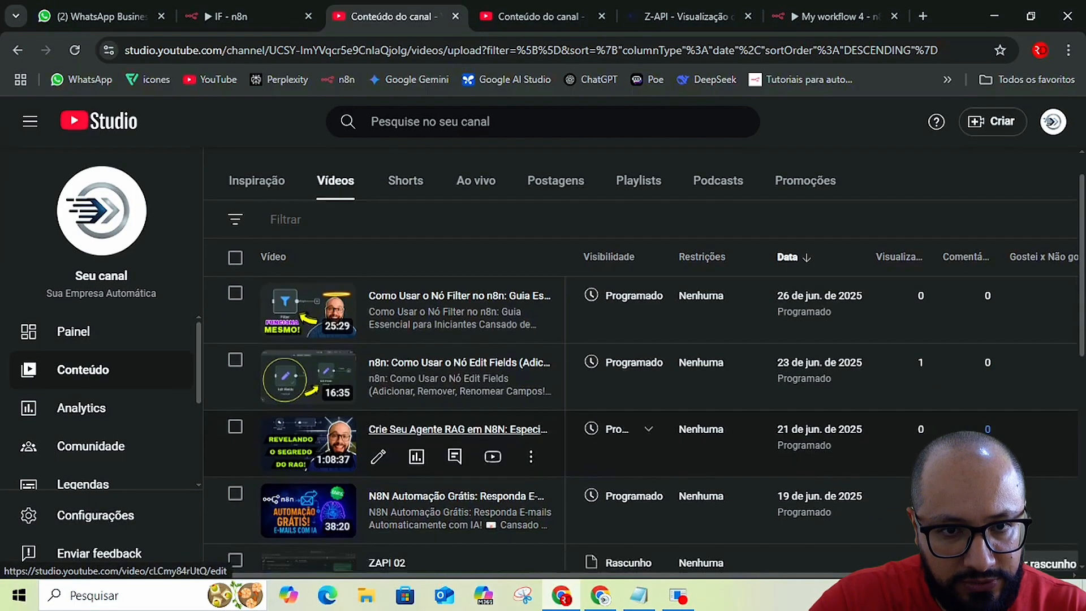
pyautogui.scroll(-2, 378, 364)
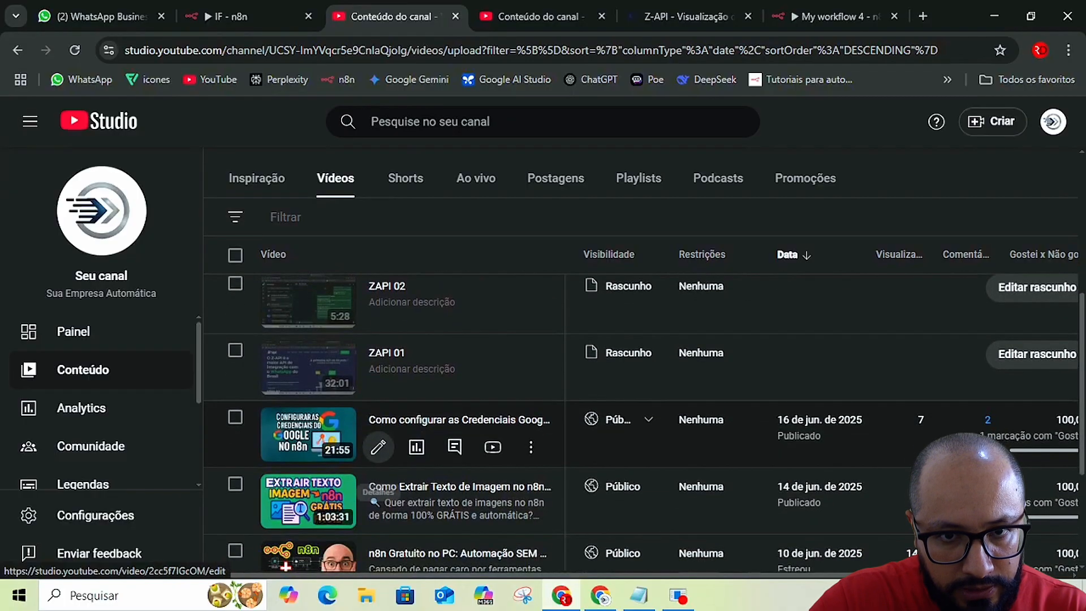
pyautogui.scroll(4, 416, 407)
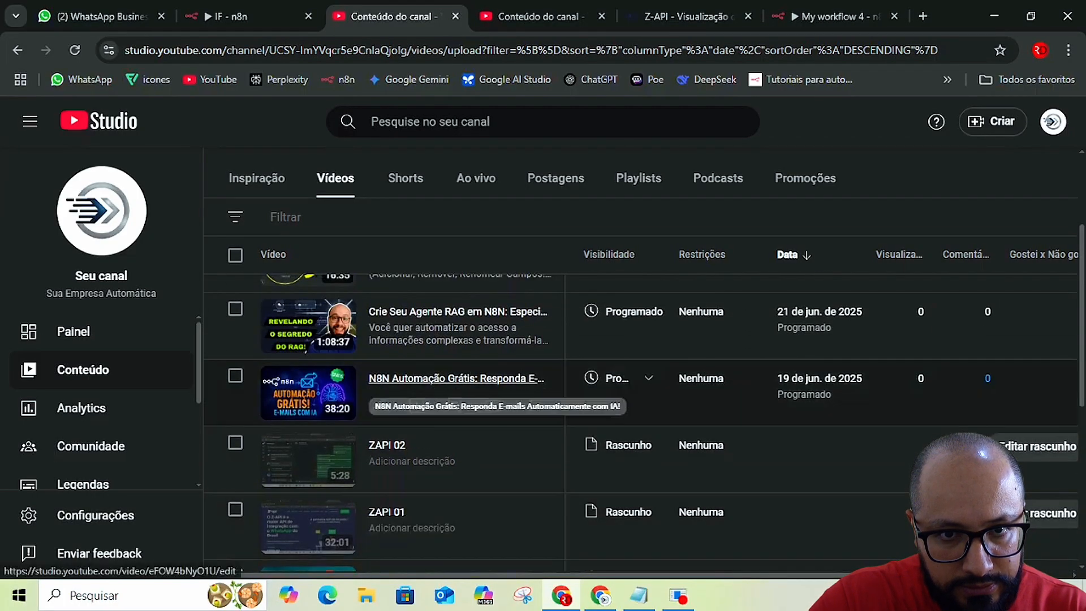
pyautogui.scroll(2, 416, 406)
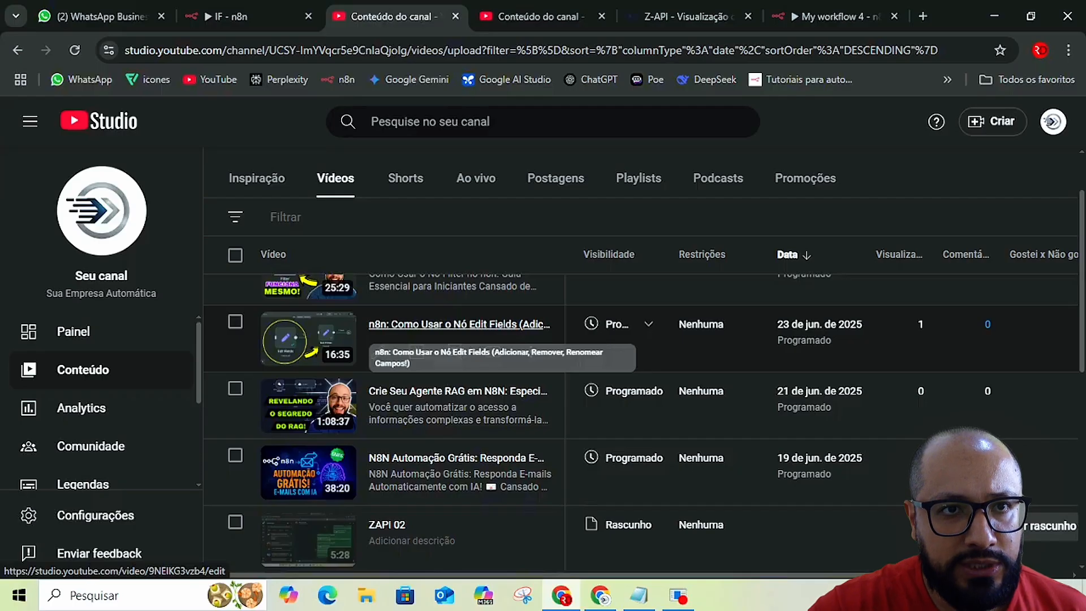
# Return to the n8n IF workflow and delete the Edit Fields node.
pyautogui.click(238, 16)
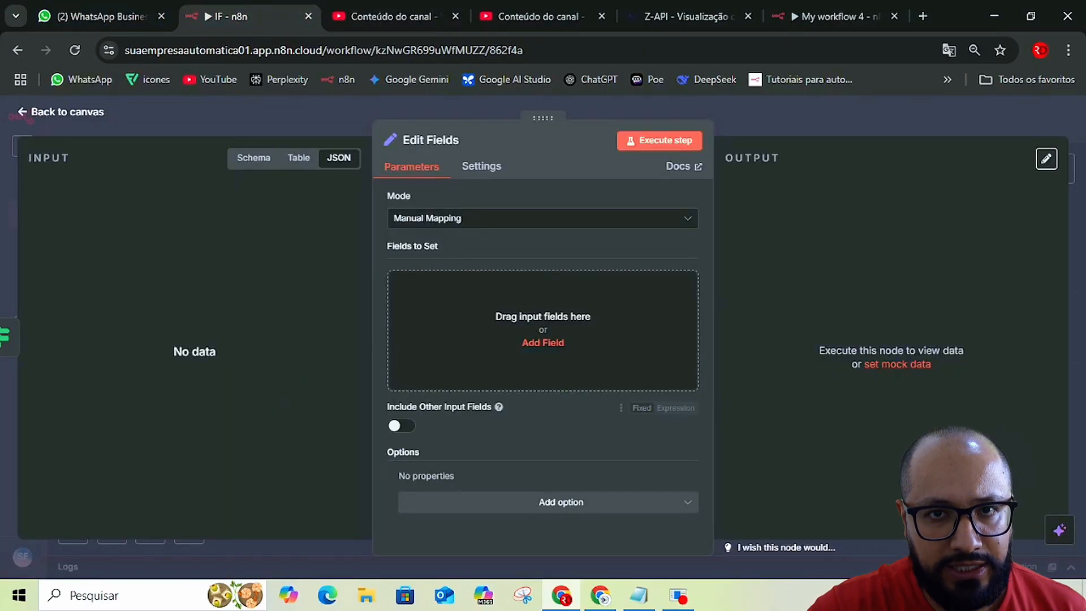
pyautogui.press('Escape')
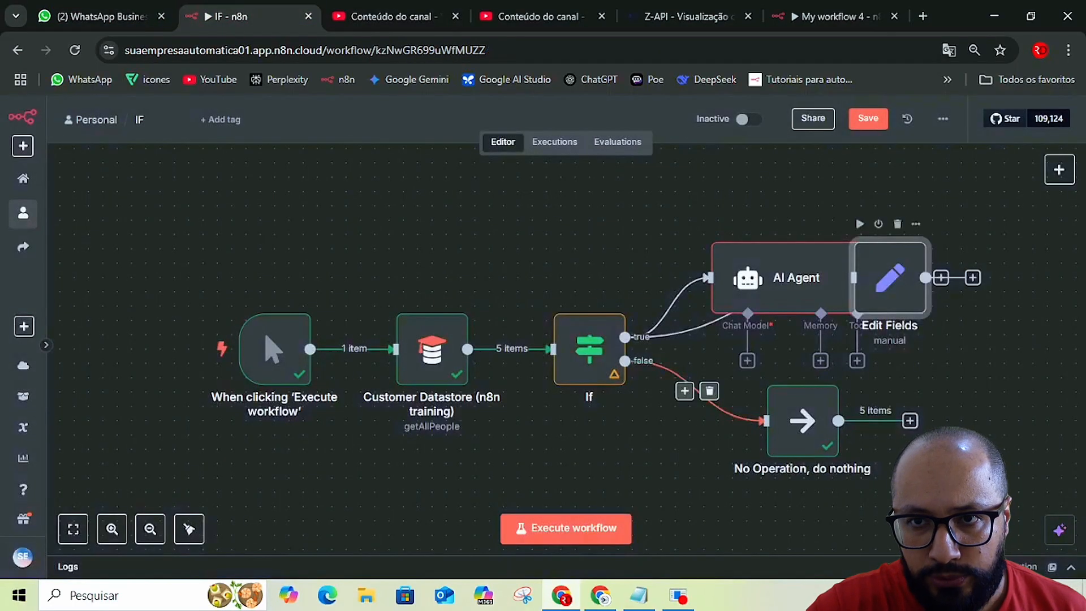
pyautogui.click(898, 224)
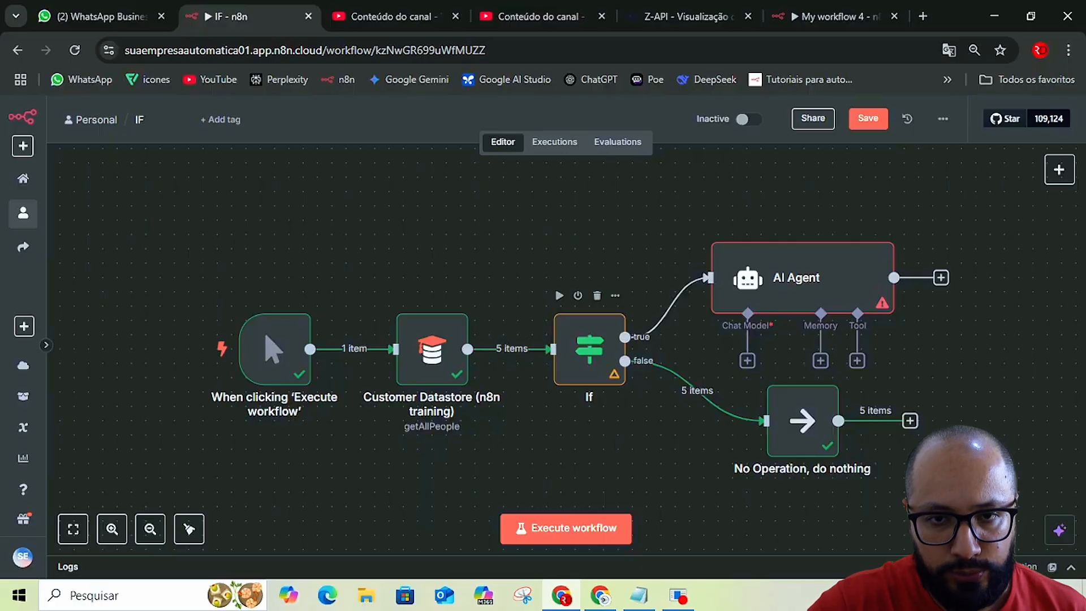
# Map the country field from the Customer Datastore input into the If node's empty condition as {{ $json.country }} and return to the canvas.
pyautogui.click(589, 349)
pyautogui.doubleClick(589, 349)
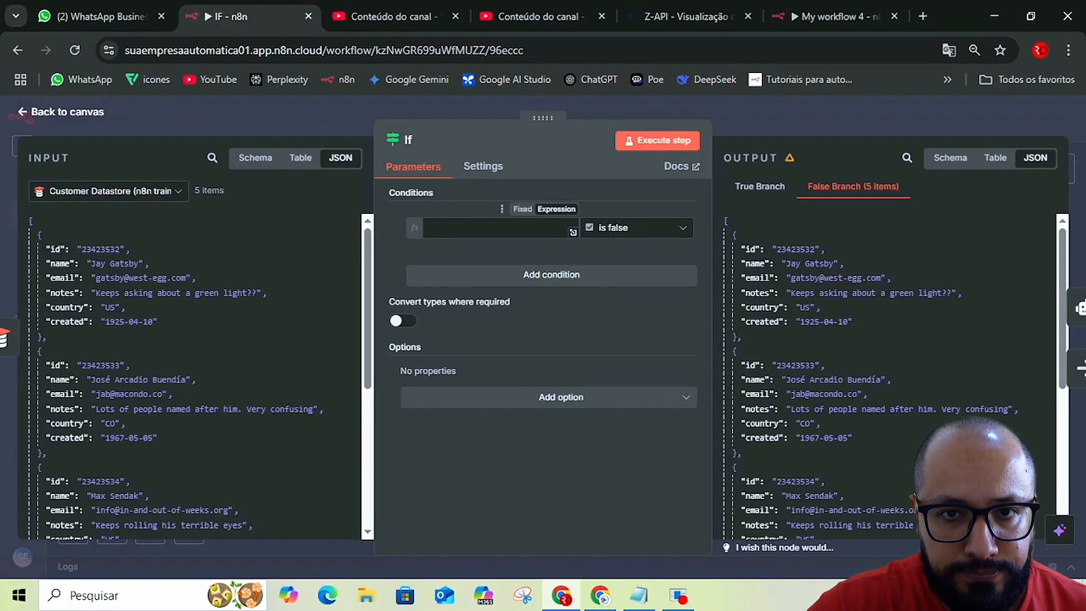
pyautogui.scroll(-6, 192, 367)
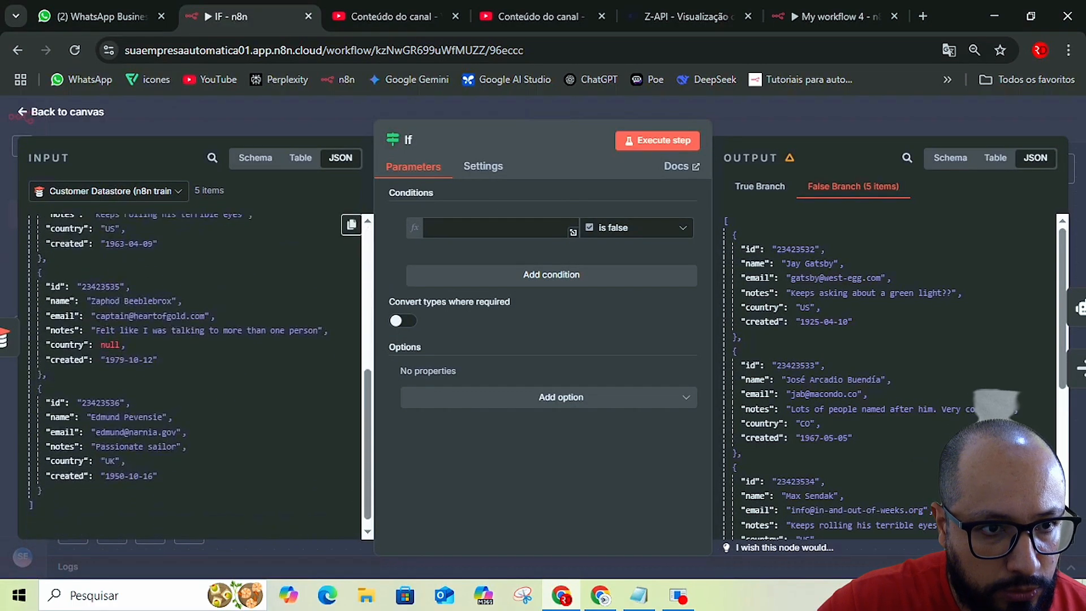
pyautogui.moveTo(67, 325); pyautogui.dragTo(475, 240)
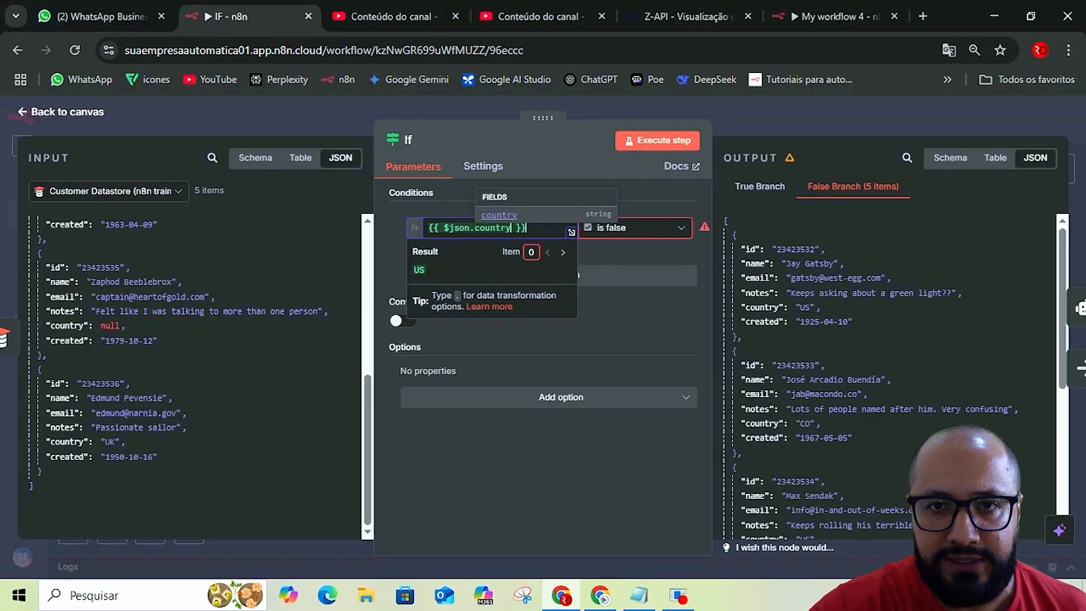
pyautogui.press('Escape')
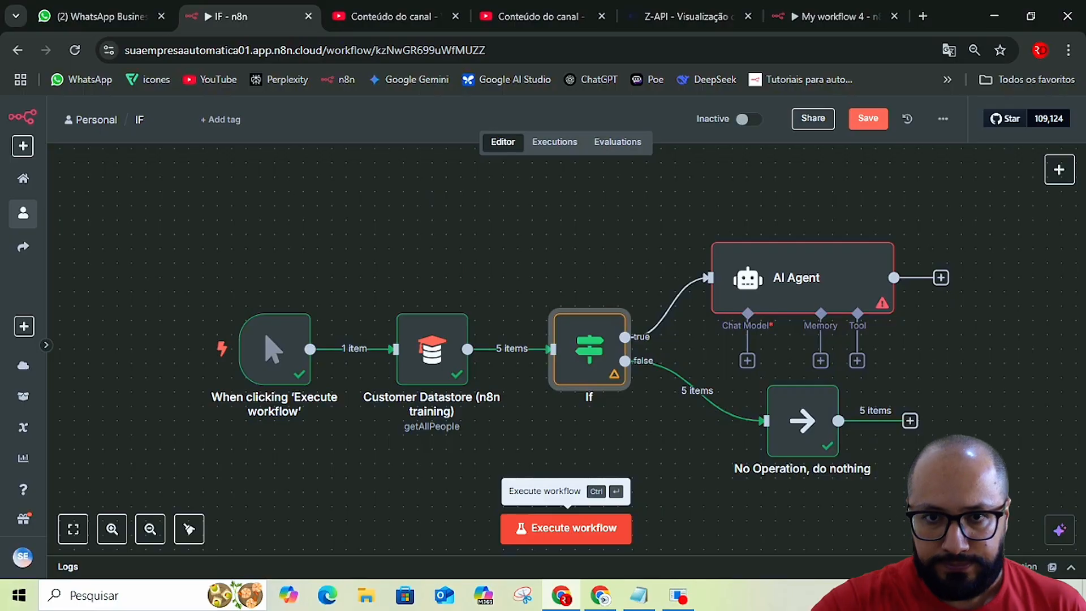
# Reopen the If node to view the String comparison operators, and translate the page from English to Portuguese.
pyautogui.scroll(3, 630, 390)
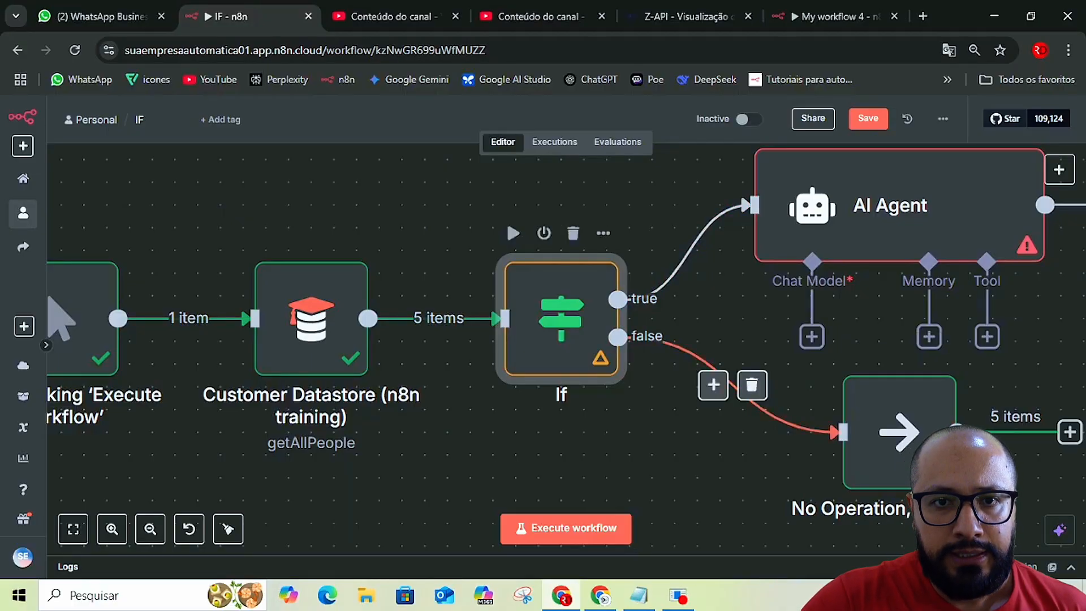
pyautogui.doubleClick(561, 319)
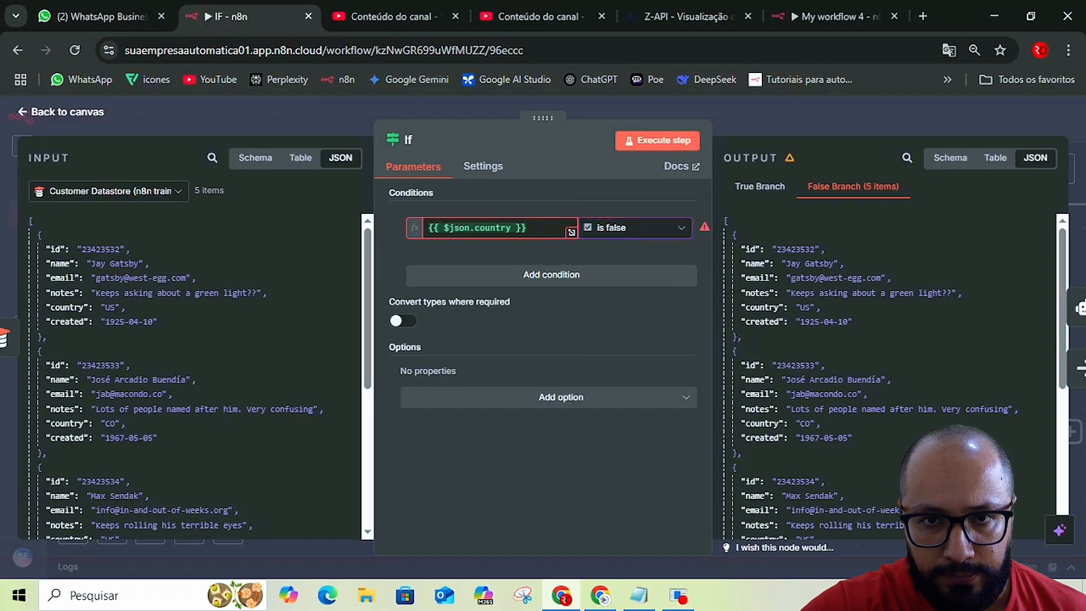
pyautogui.click(634, 227)
pyautogui.moveTo(634, 264)
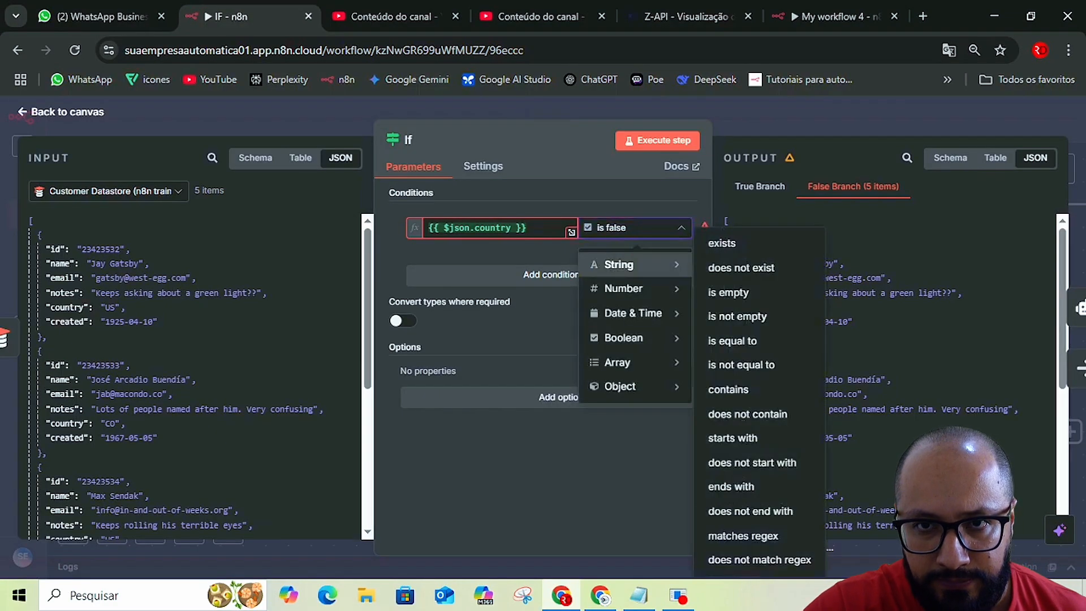
pyautogui.click(949, 50)
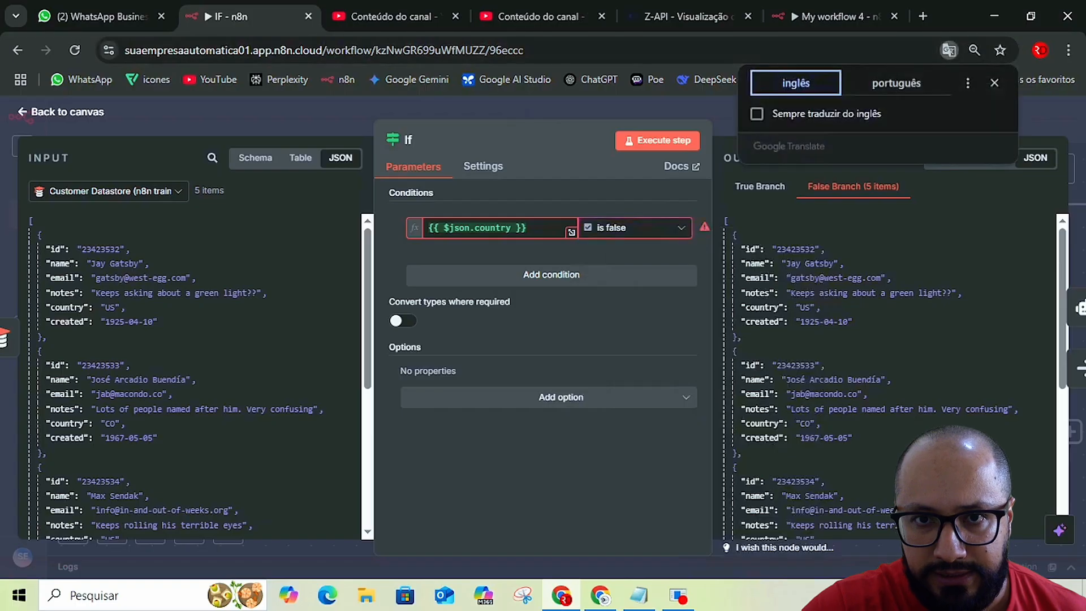
pyautogui.click(896, 83)
# Set the country condition's operator to String "is not empty" and execute the If step to inspect its true branch output.
pyautogui.click(635, 228)
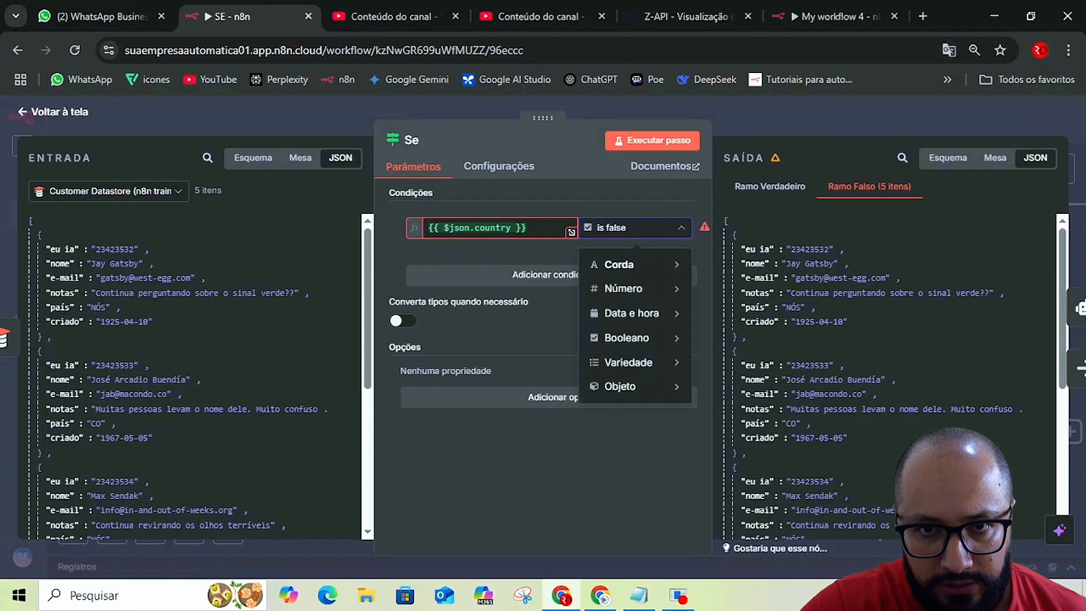
pyautogui.moveTo(633, 264)
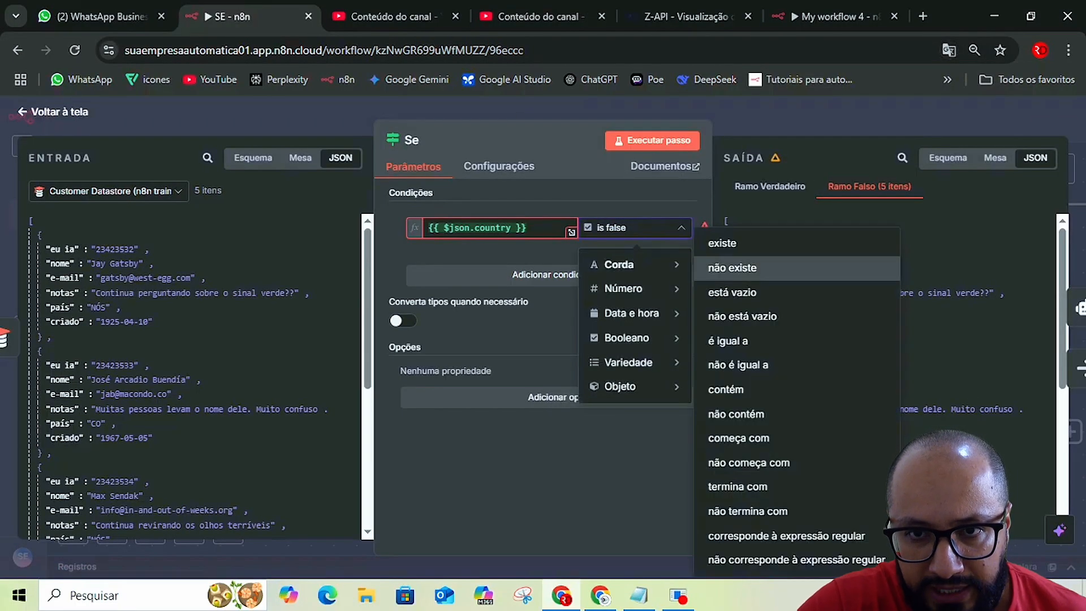
pyautogui.click(743, 317)
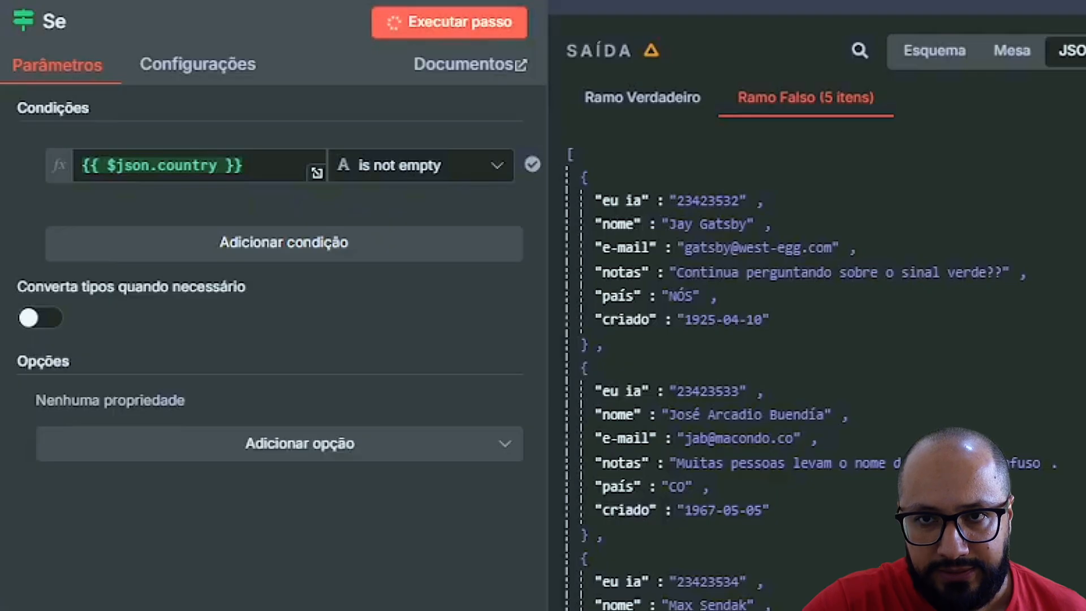
pyautogui.click(653, 140)
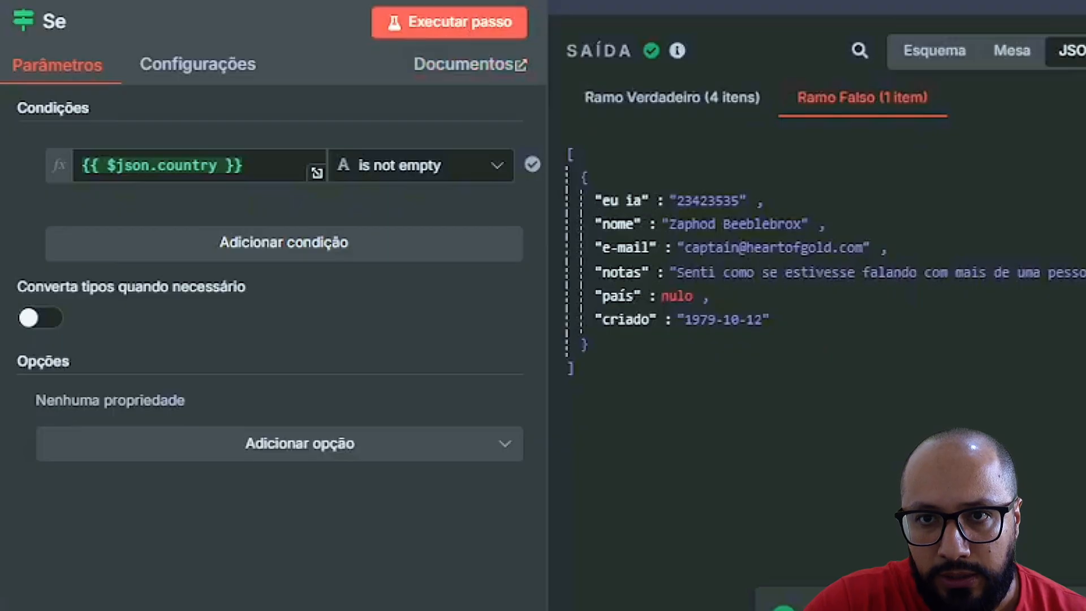
pyautogui.click(672, 97)
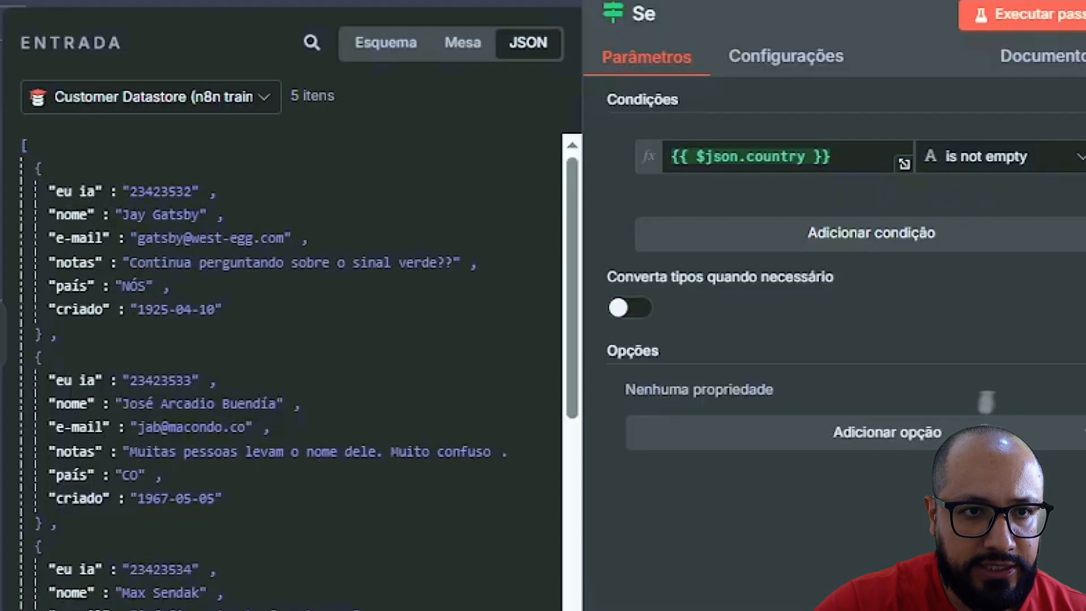
# Inspect the If node's false branch output in table view, checking the country value, and return to the workflow canvas.
pyautogui.moveTo(194, 190); pyautogui.dragTo(199, 190)
pyautogui.moveTo(299, 97); pyautogui.dragTo(335, 96)
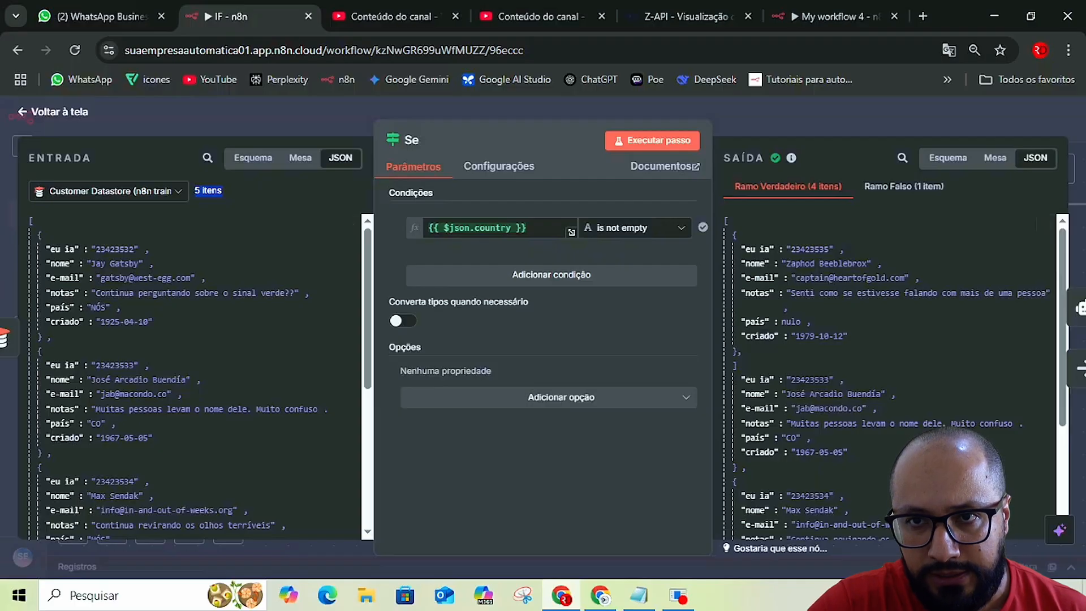
pyautogui.click(903, 186)
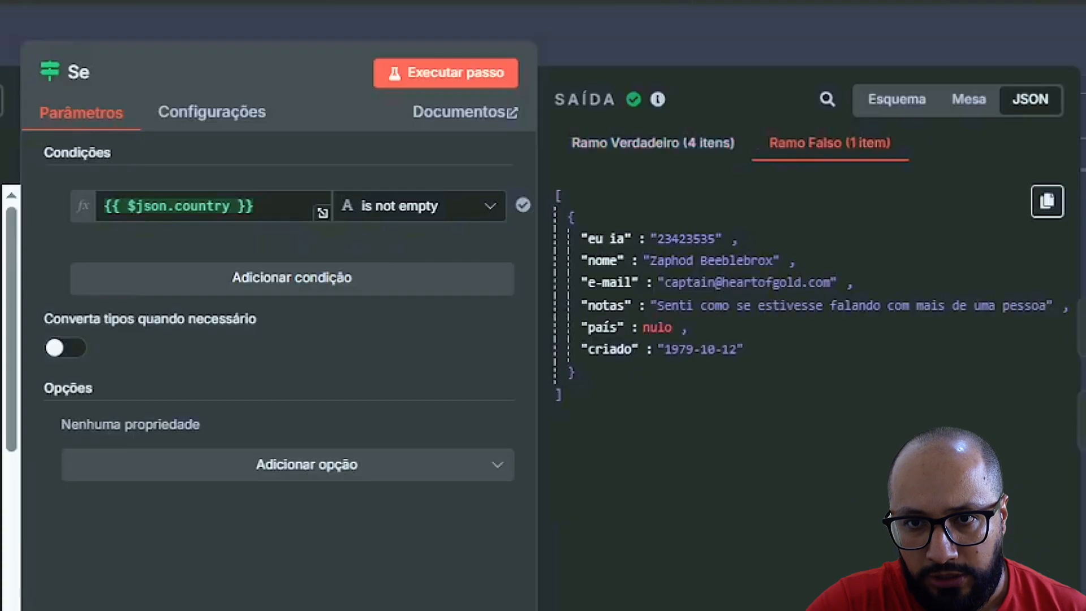
pyautogui.click(968, 99)
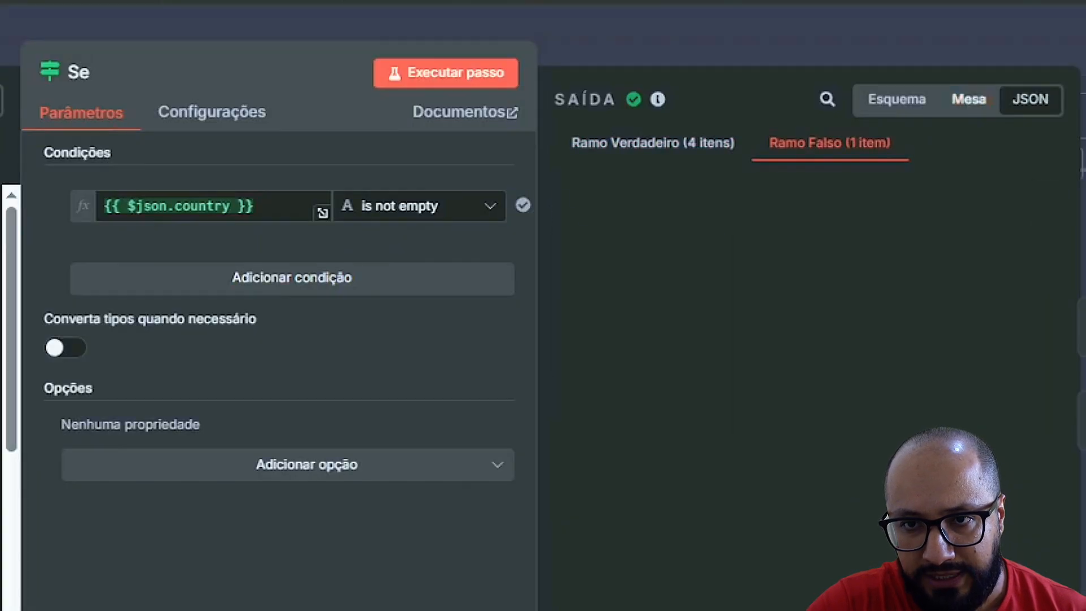
pyautogui.moveTo(967, 229); pyautogui.dragTo(1004, 230)
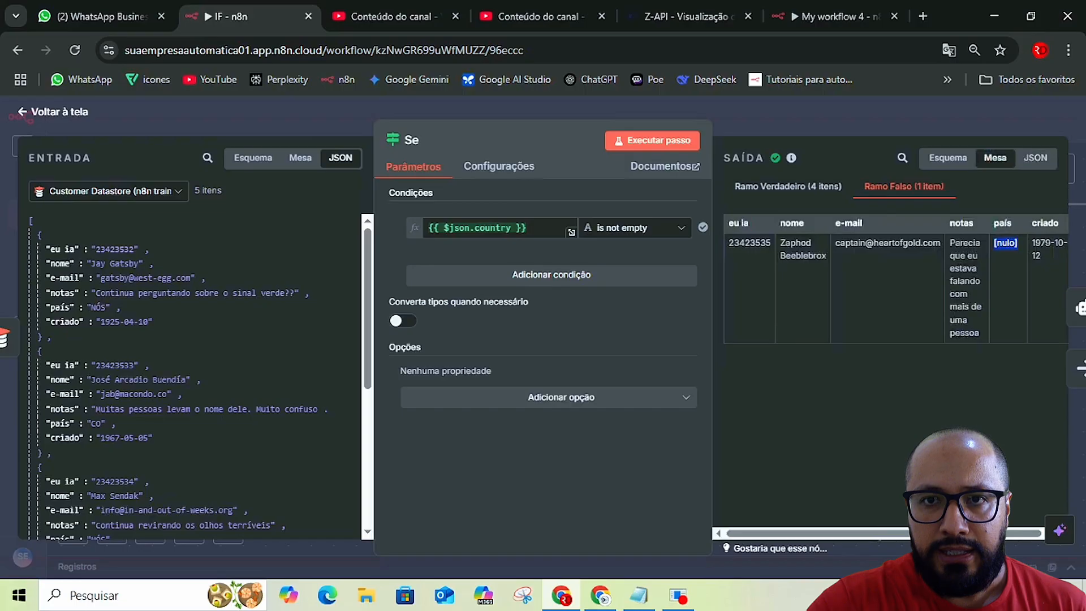
pyautogui.press('Escape')
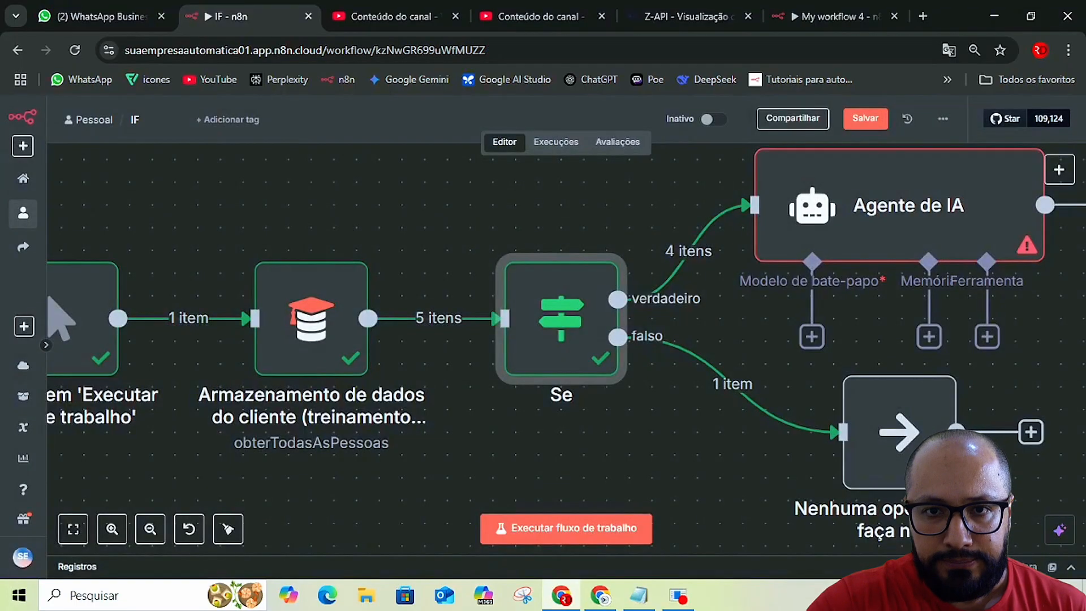
pyautogui.moveTo(687, 251)
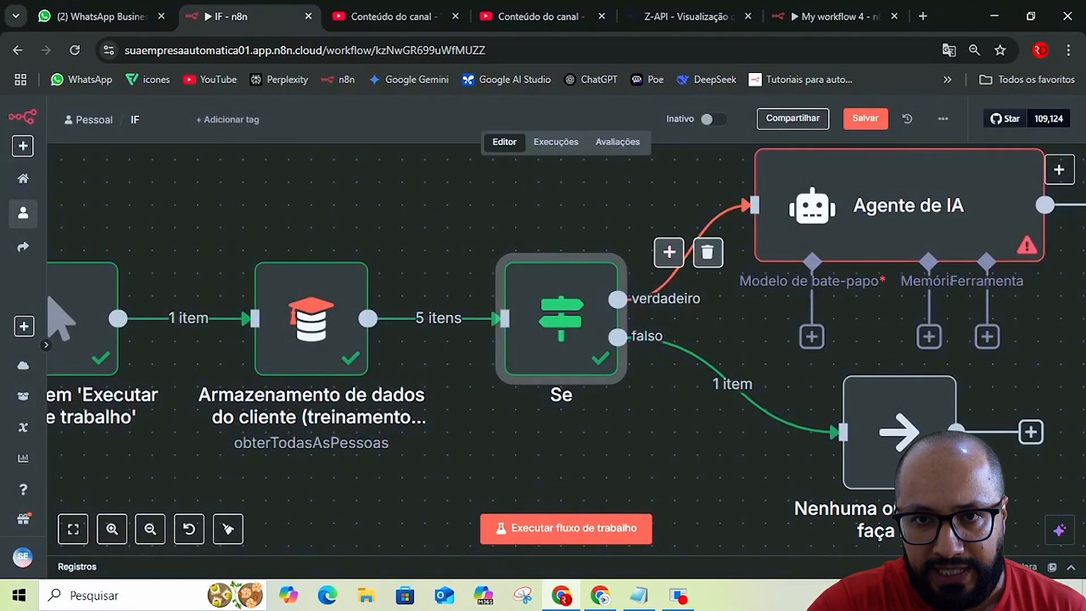